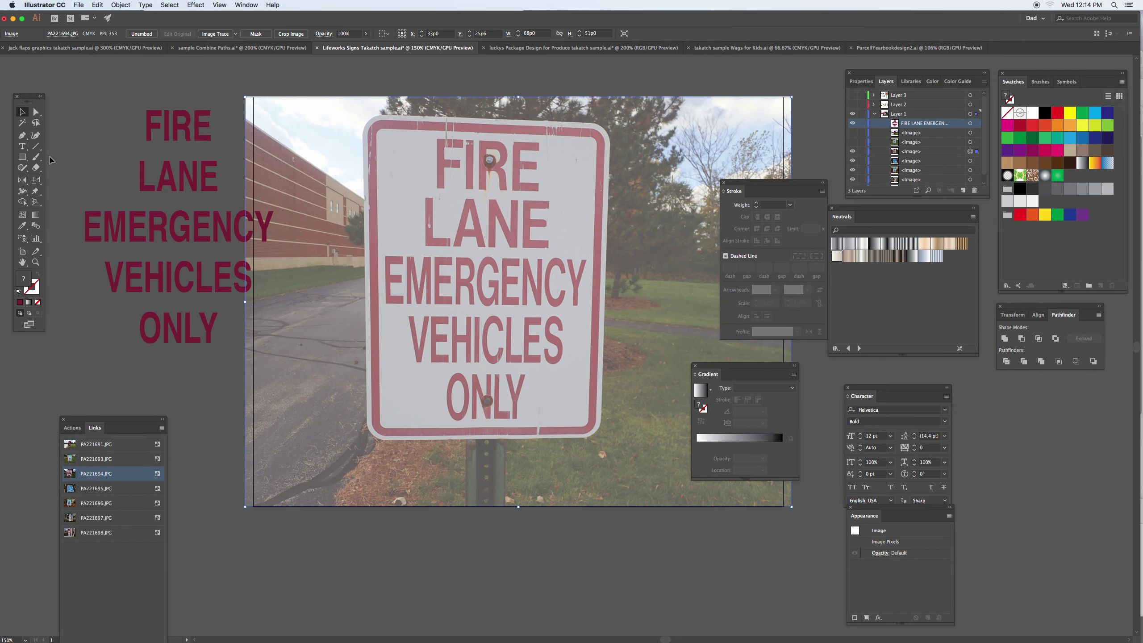
# Lock all the placed images in Layer 1, leaving the sign text unlocked.
pyautogui.click(25, 156)
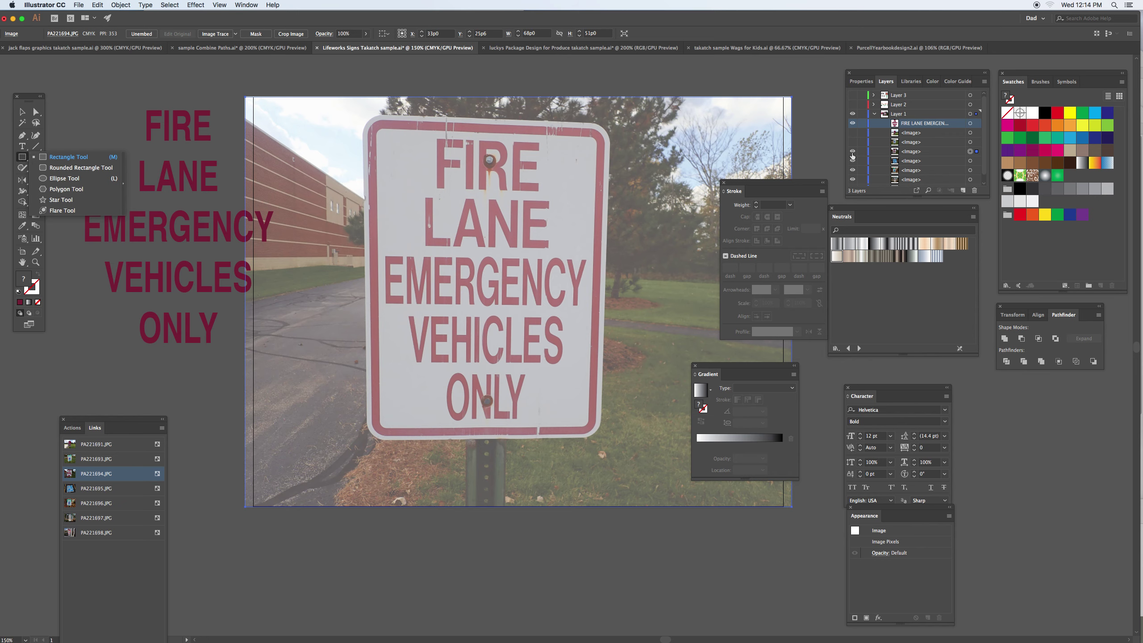
pyautogui.click(853, 124)
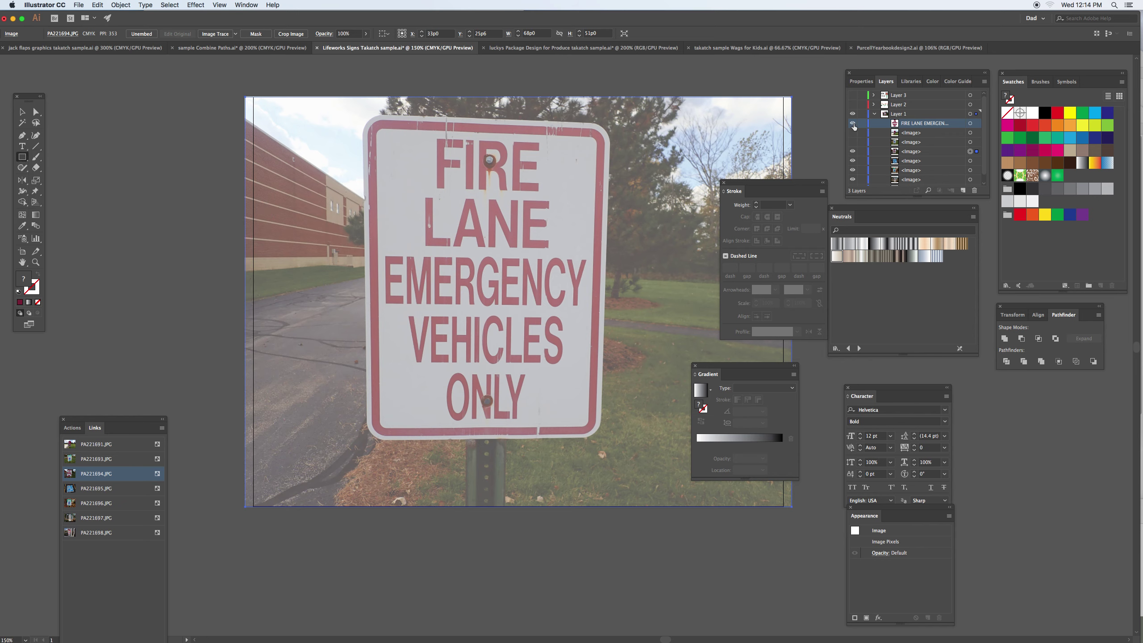
pyautogui.click(853, 124)
pyautogui.moveTo(861, 152); pyautogui.dragTo(862, 188)
pyautogui.moveTo(862, 125); pyautogui.dragTo(862, 136)
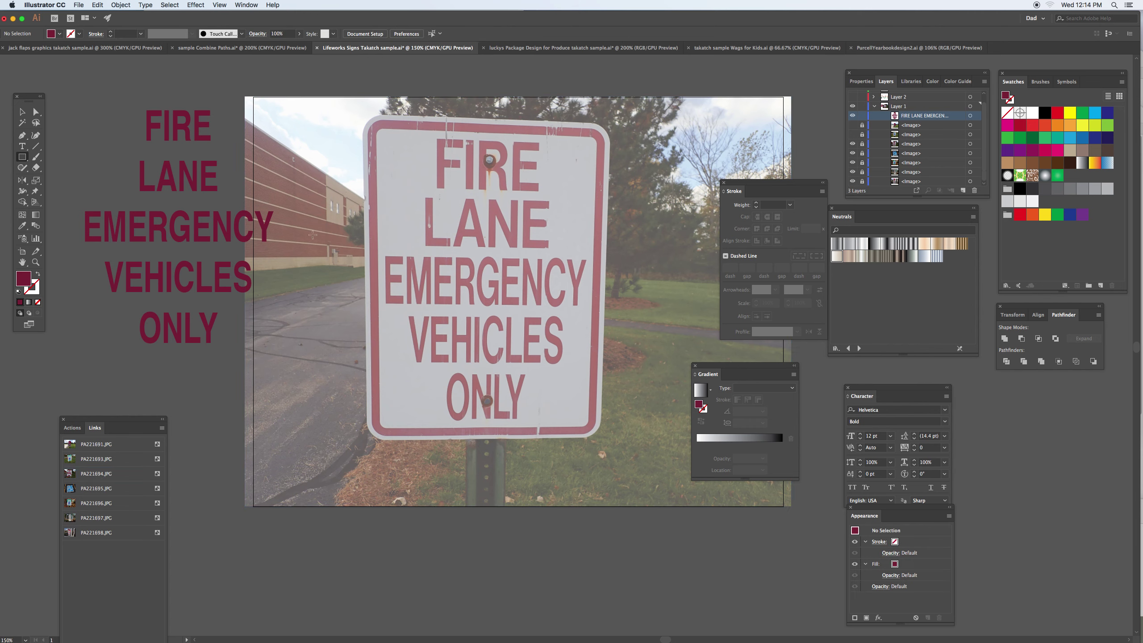
# Draw a rounded rectangle over the photographed sign, about 29p11 by 39p7 with 2p7 corners, using a black stroke and no fill.
pyautogui.click(32, 159)
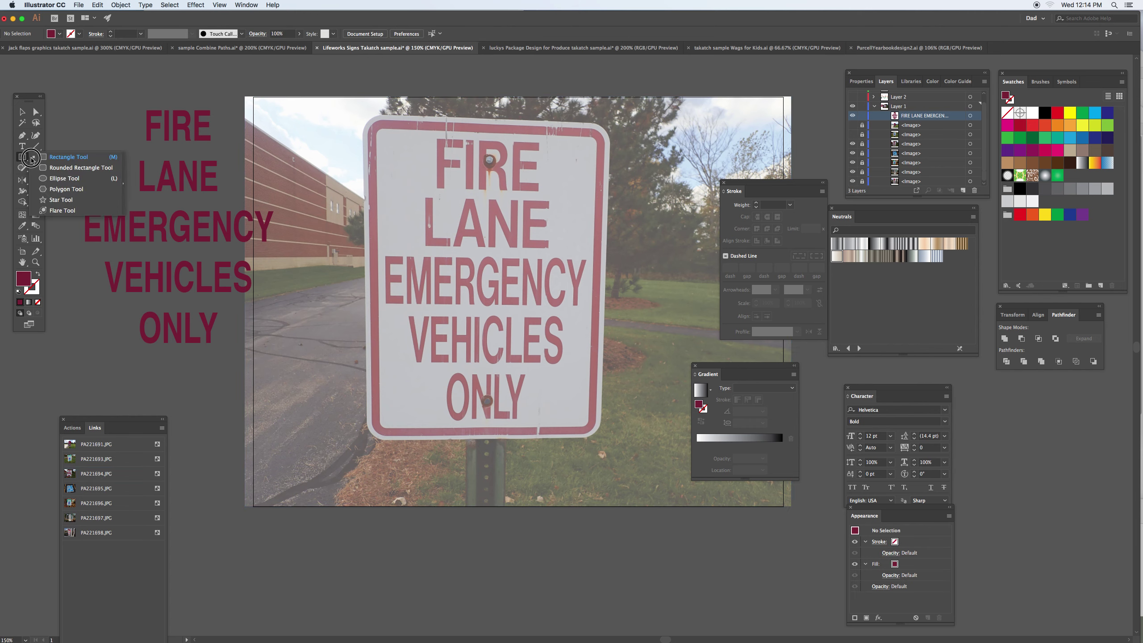
pyautogui.click(51, 168)
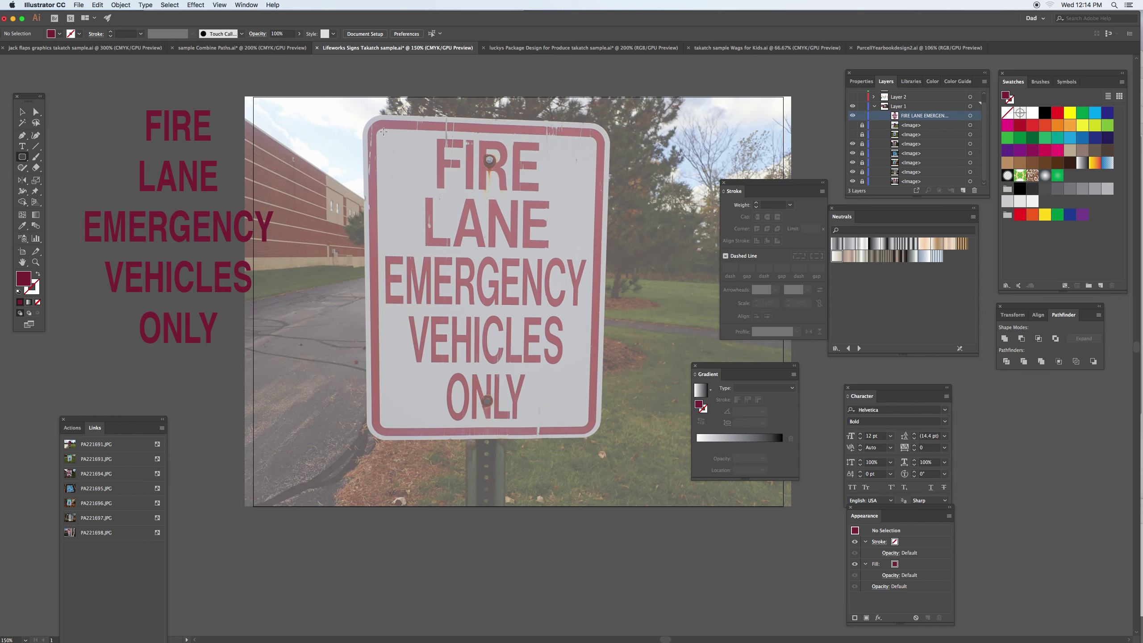
pyautogui.press('d')
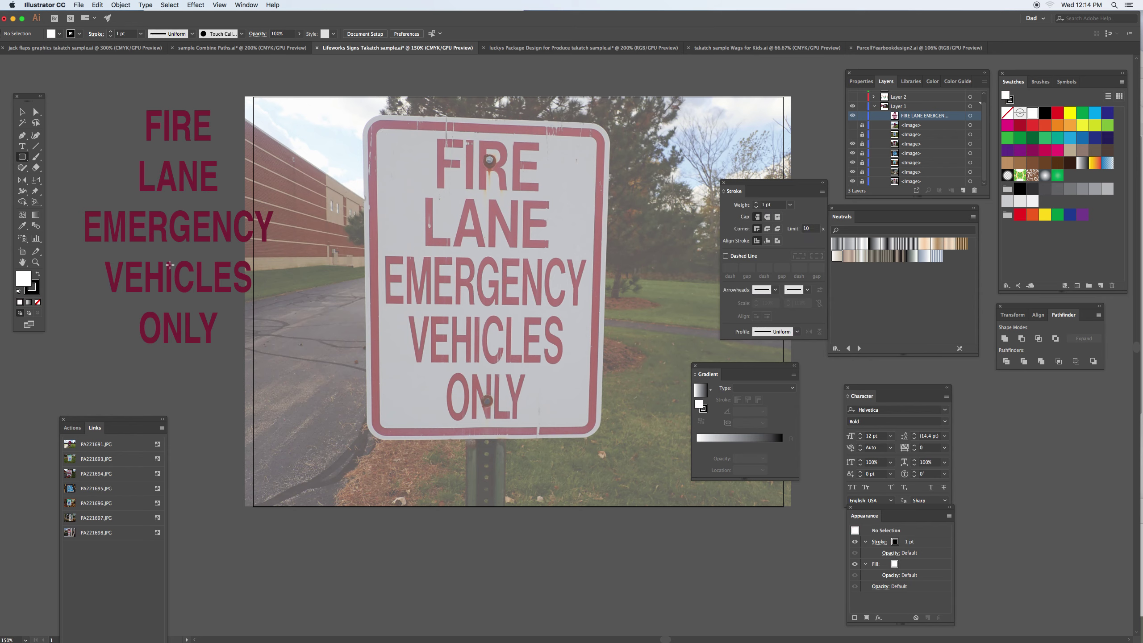
pyautogui.click(38, 303)
pyautogui.moveTo(360, 118); pyautogui.dragTo(601, 436)
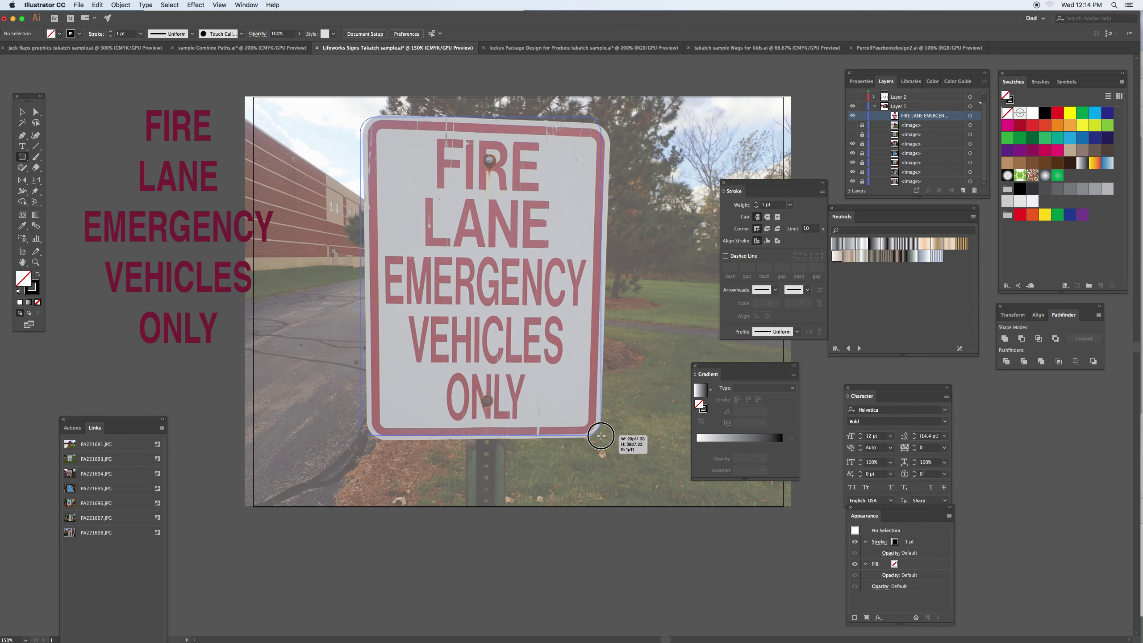
pyautogui.moveTo(601, 437); pyautogui.dragTo(601, 436)
pyautogui.press('Up')
pyautogui.press('Up')
pyautogui.press('Up')
pyautogui.press('Up')
pyautogui.press('Up')
pyautogui.press('Up')
pyautogui.press('Up')
pyautogui.press('Up')
# Fill the rounded rectangle with white and move it beside the photographed sign for comparison.
pyautogui.click(1033, 113)
pyautogui.press('v')
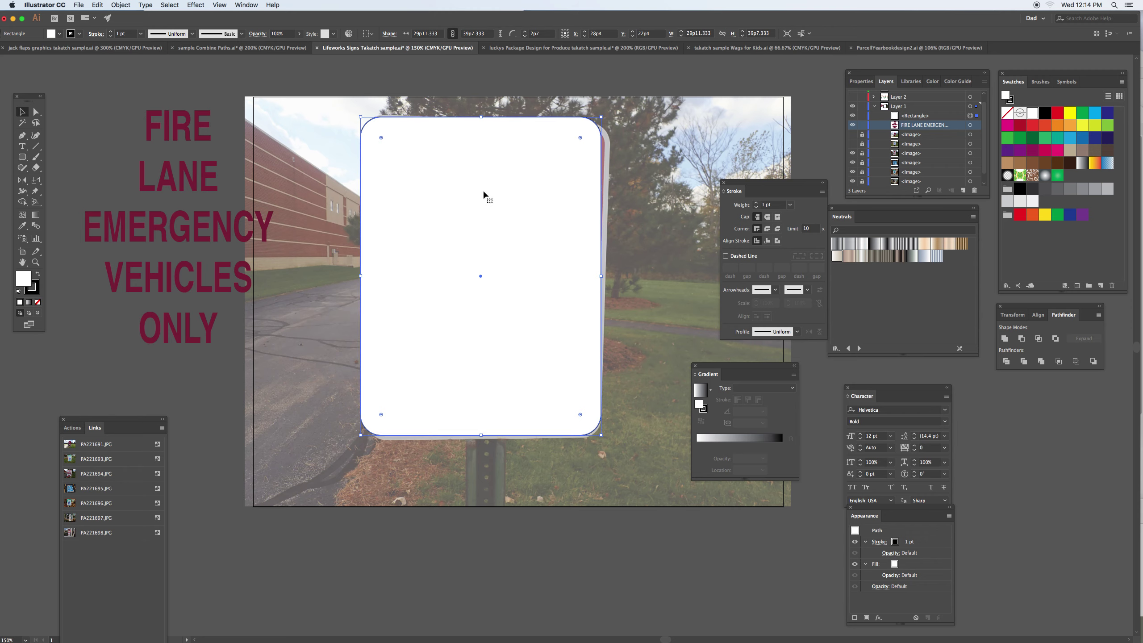
pyautogui.moveTo(464, 184); pyautogui.dragTo(726, 187)
pyautogui.moveTo(466, 202)
pyautogui.mouseDown()
pyautogui.moveTo(723, 206)
pyautogui.moveTo(578, 206)
pyautogui.mouseUp()
# Tighten the white rectangle's corner radius to about 1p8 to match the photographed sign.
pyautogui.press('a')
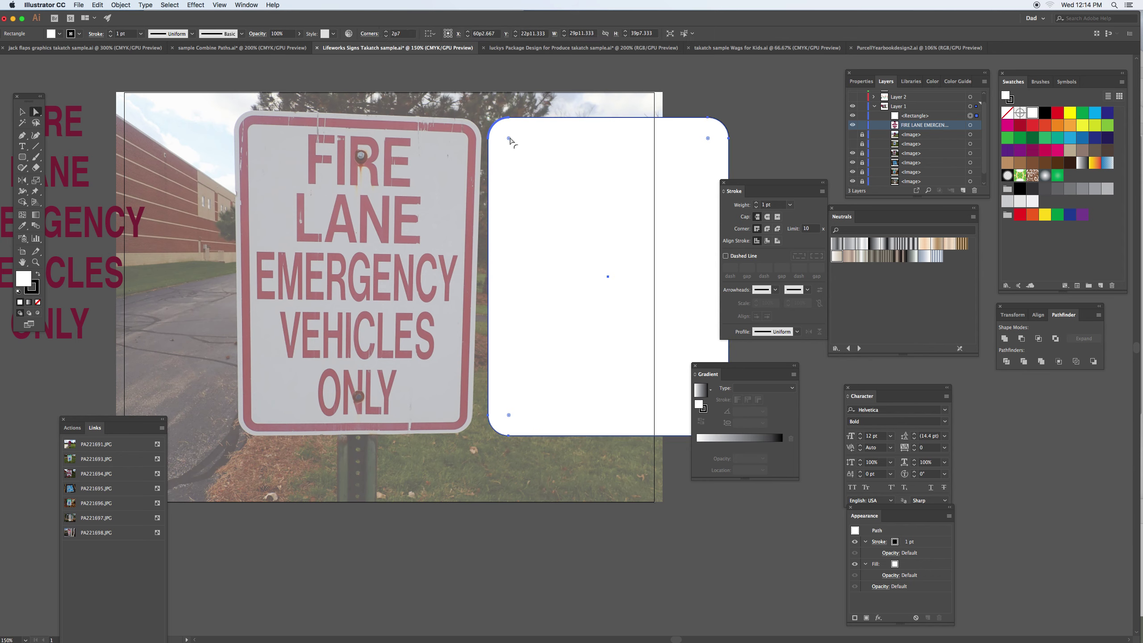
pyautogui.moveTo(509, 140); pyautogui.dragTo(502, 131)
pyautogui.press('v')
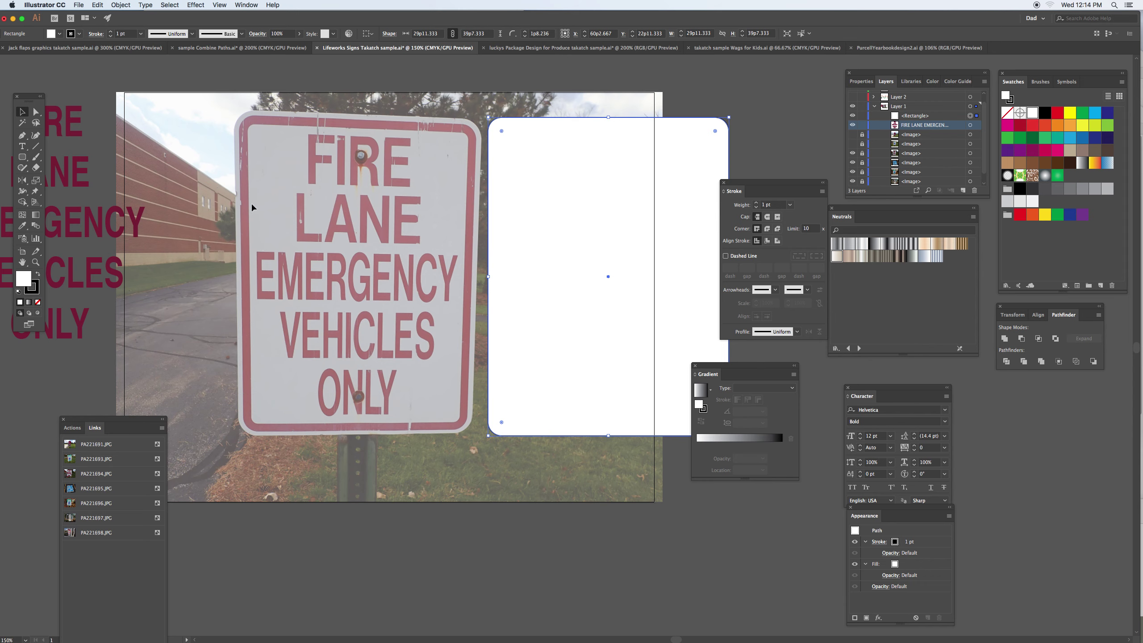
# Use Offset Path with preview to add an outline 0p8 outside the white rectangle, keeping miter joins.
pyautogui.click(113, 6)
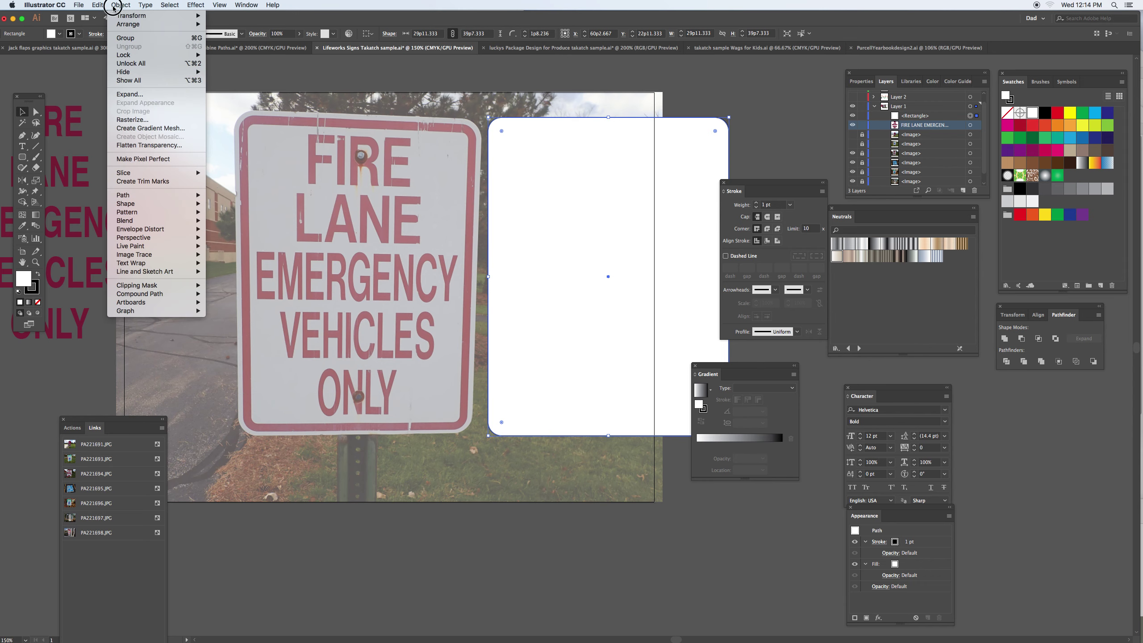
pyautogui.moveTo(149, 195)
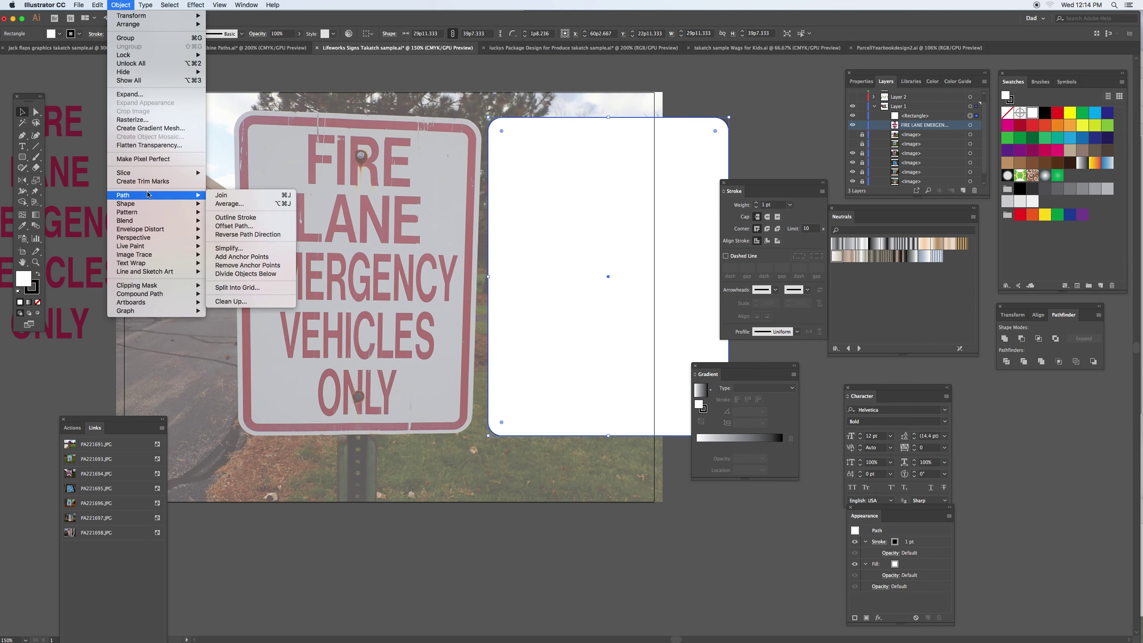
pyautogui.click(242, 226)
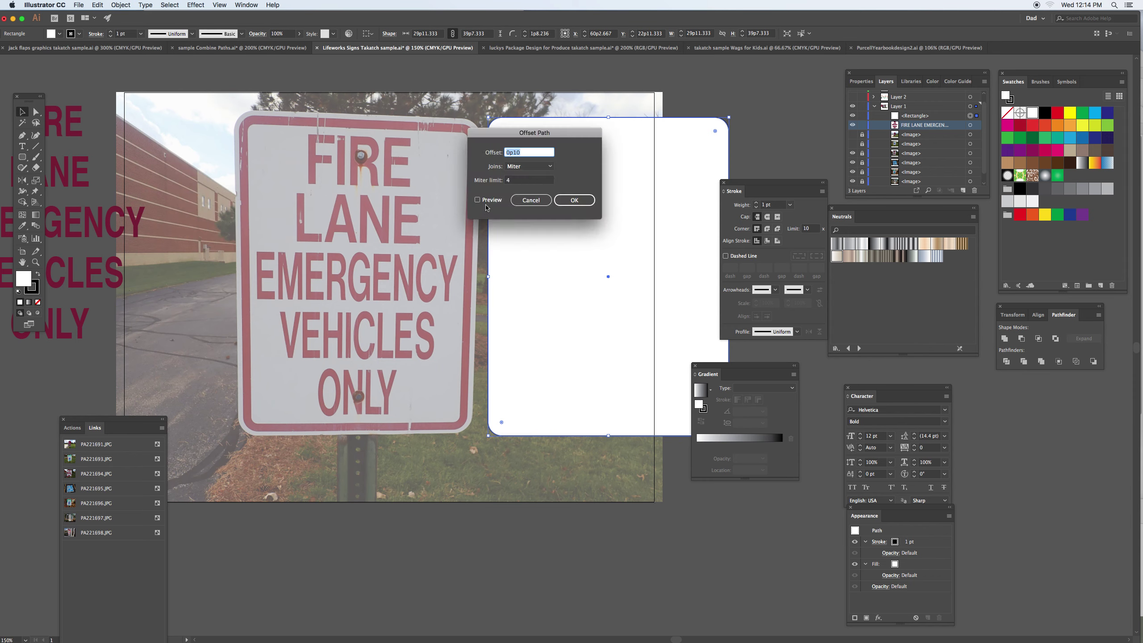
pyautogui.moveTo(512, 135); pyautogui.dragTo(483, 205)
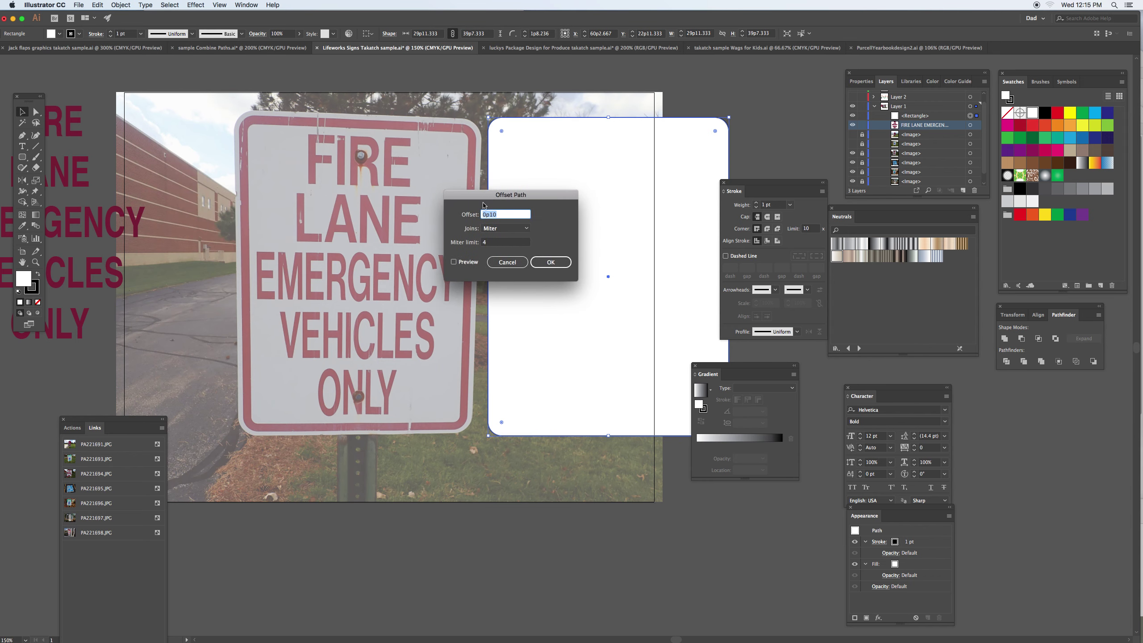
pyautogui.click(460, 263)
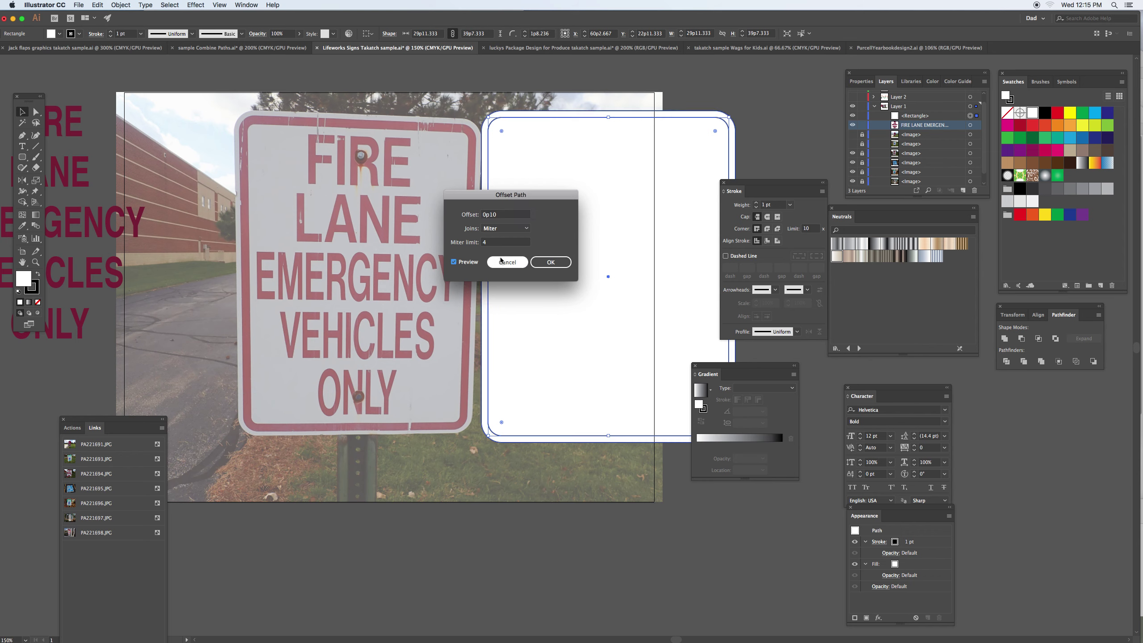
pyautogui.click(509, 213)
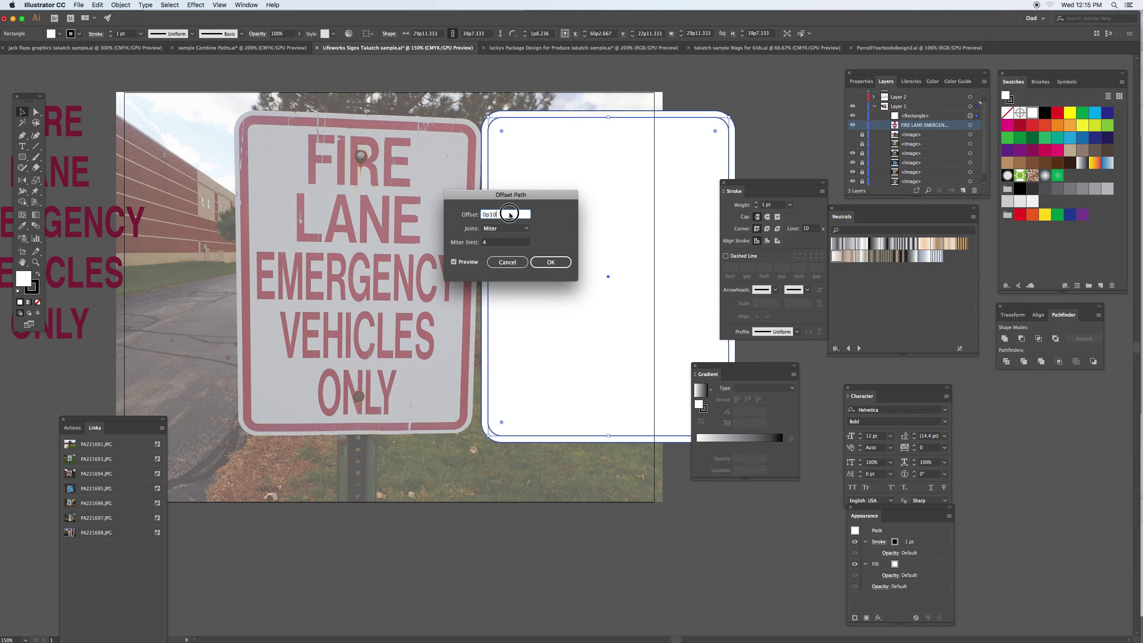
pyautogui.press('Down')
pyautogui.press('Down')
pyautogui.press('Down')
pyautogui.press('Down')
pyautogui.press('Down')
pyautogui.press('Down')
pyautogui.press('Down')
pyautogui.press('Down')
pyautogui.press('Down')
pyautogui.press('Down')
pyautogui.press('Down')
pyautogui.press('Down')
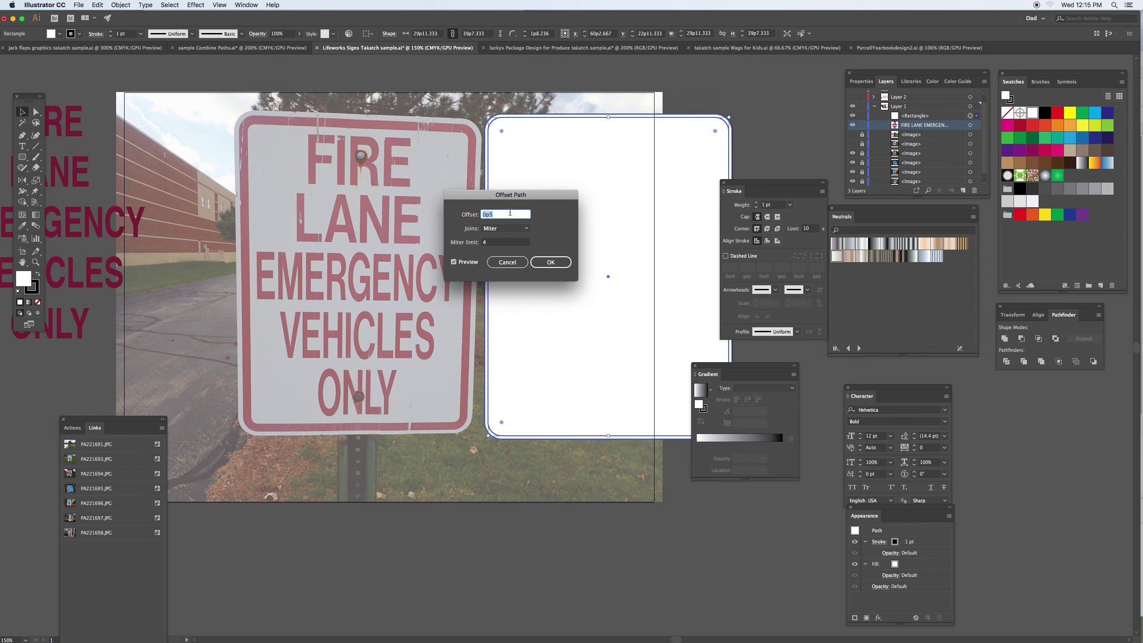
pyautogui.press('Down')
pyautogui.press('Down')
pyautogui.press('Down')
pyautogui.press('Down')
pyautogui.press('Down')
pyautogui.press('Down')
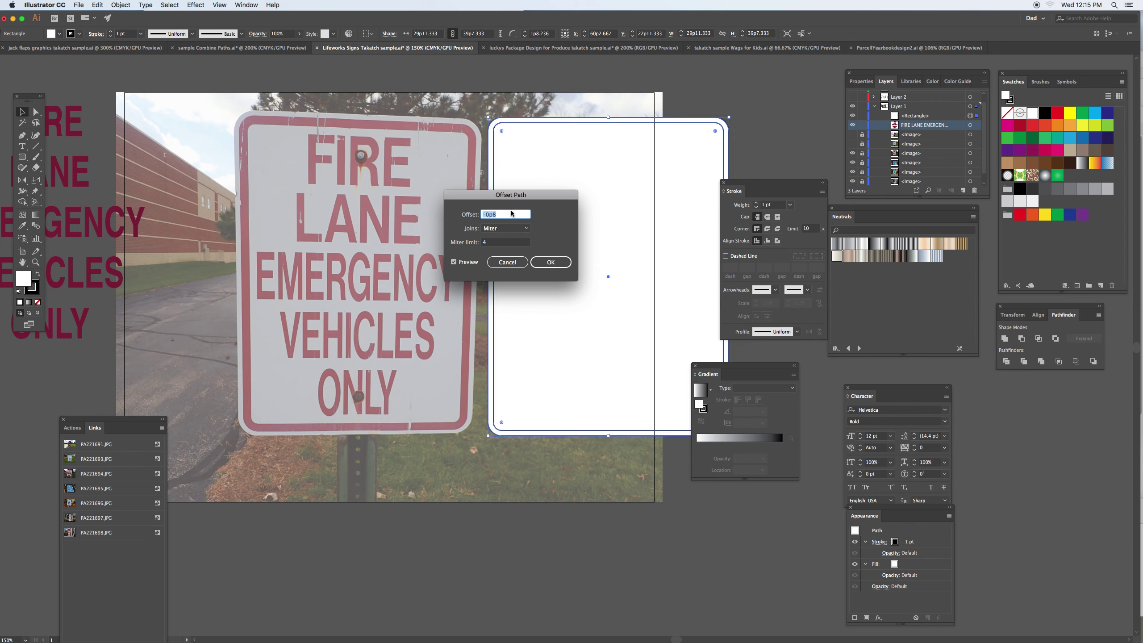
pyautogui.write('0p8')
pyautogui.click(541, 266)
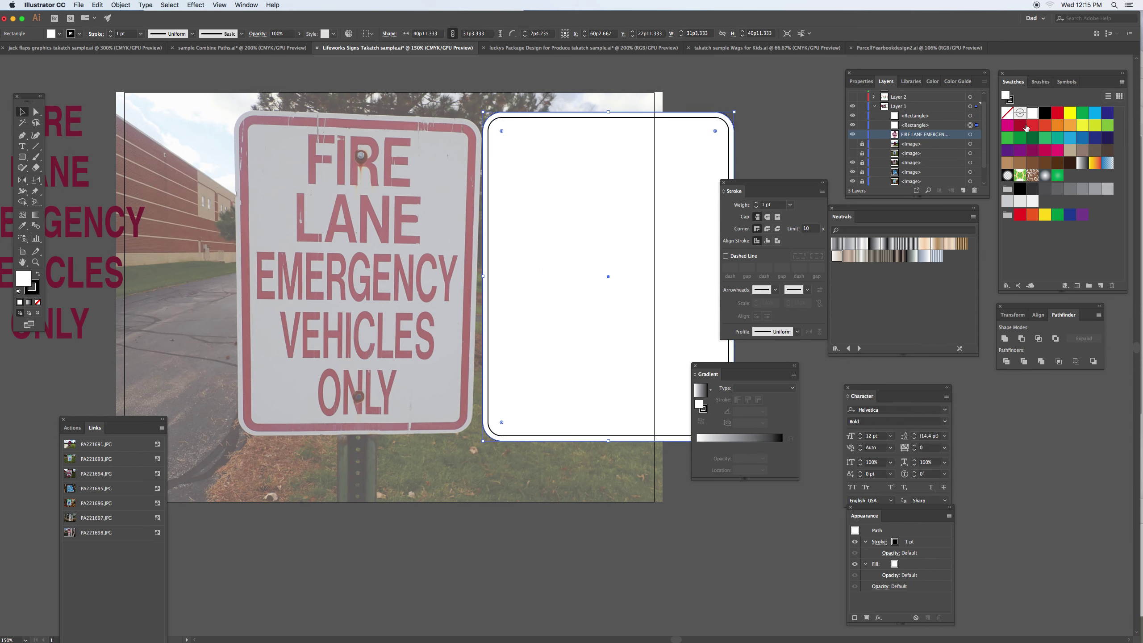
# Give the inner rectangle a CMYK Red stroke and remove its fill.
pyautogui.click(1056, 114)
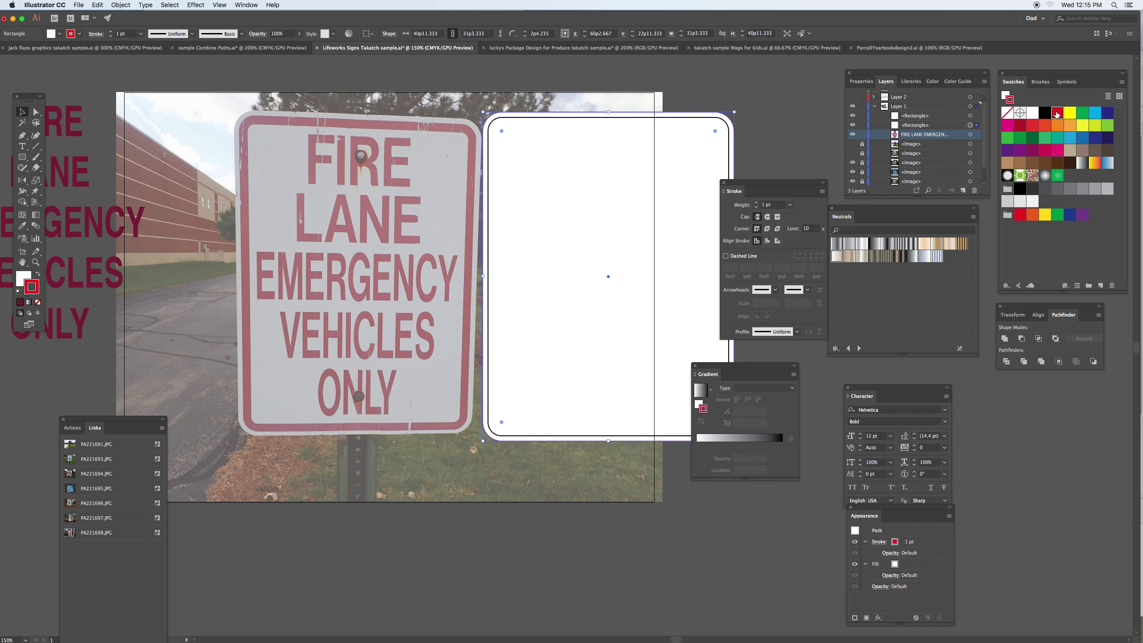
pyautogui.click(517, 118)
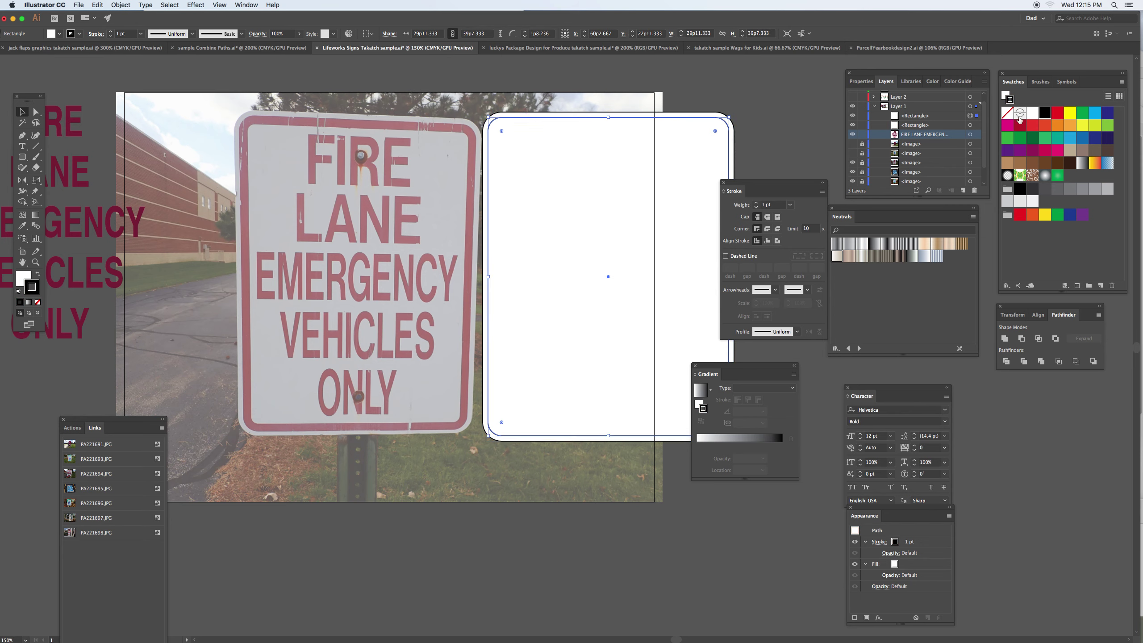
pyautogui.click(1058, 115)
pyautogui.click(22, 276)
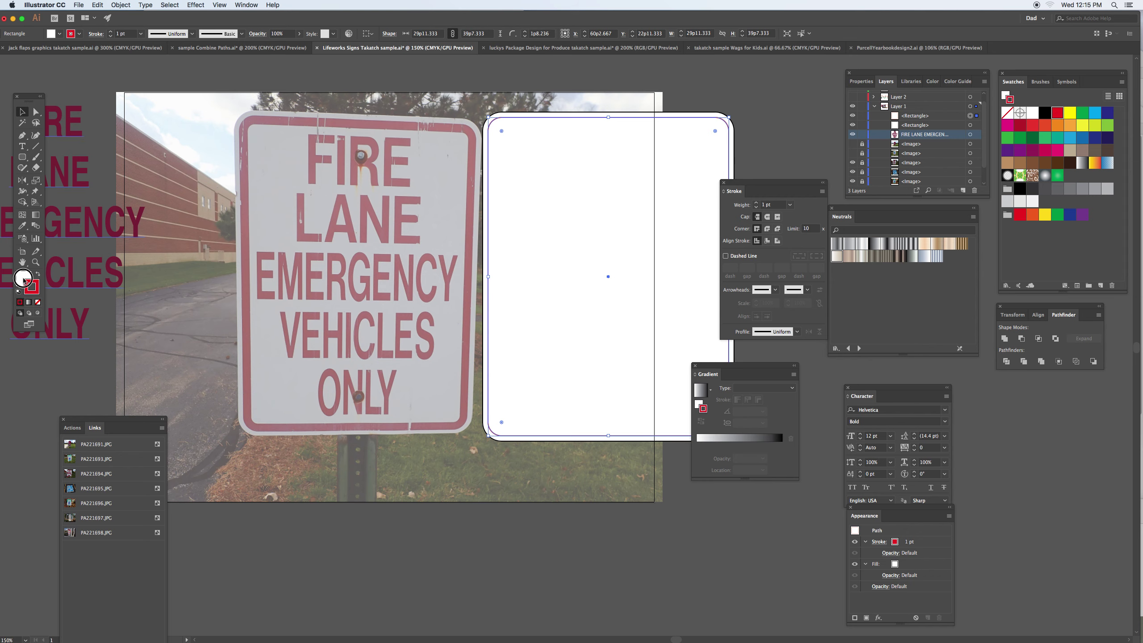
pyautogui.click(38, 302)
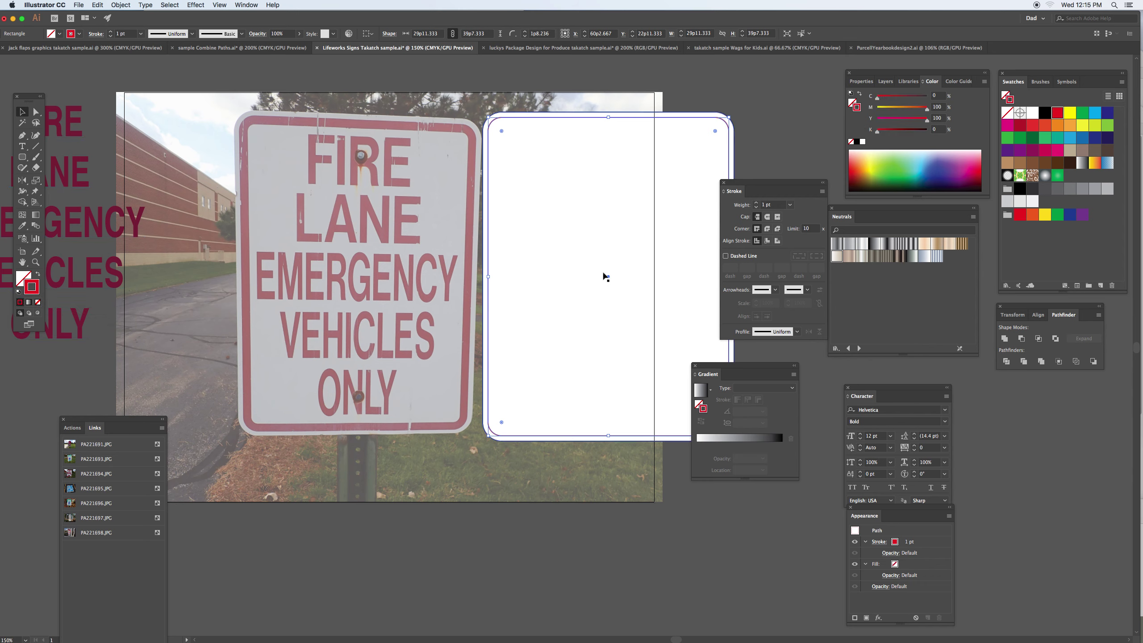
# Thicken the inner rectangle's red stroke to 12 pt and align it to the inside of the path.
pyautogui.click(773, 205)
pyautogui.write('2')
pyautogui.press('Return')
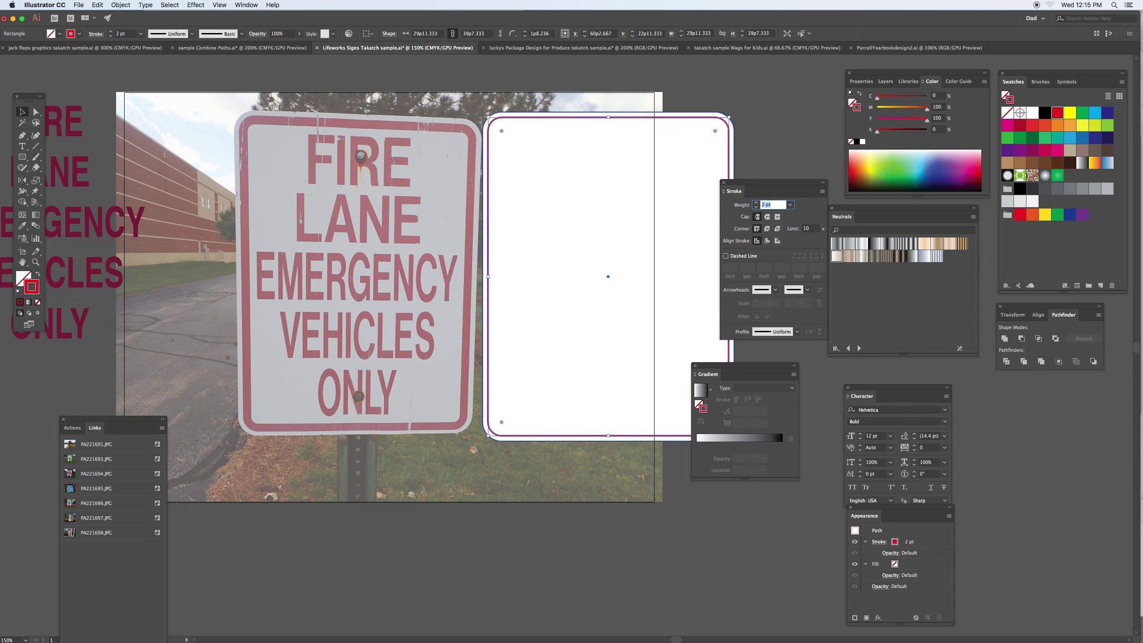
pyautogui.press('Up')
pyautogui.press('Up')
pyautogui.press('Up')
pyautogui.press('Up')
pyautogui.press('Up')
pyautogui.press('Up')
pyautogui.press('Up')
pyautogui.press('Up')
pyautogui.press('Up')
pyautogui.press('Up')
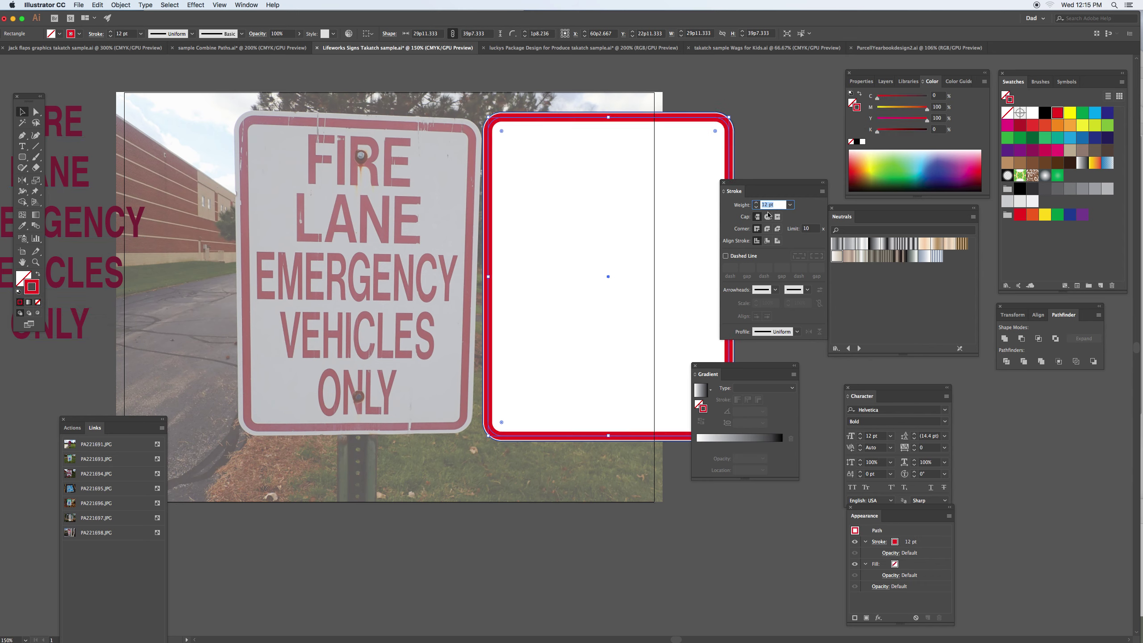
pyautogui.click(767, 240)
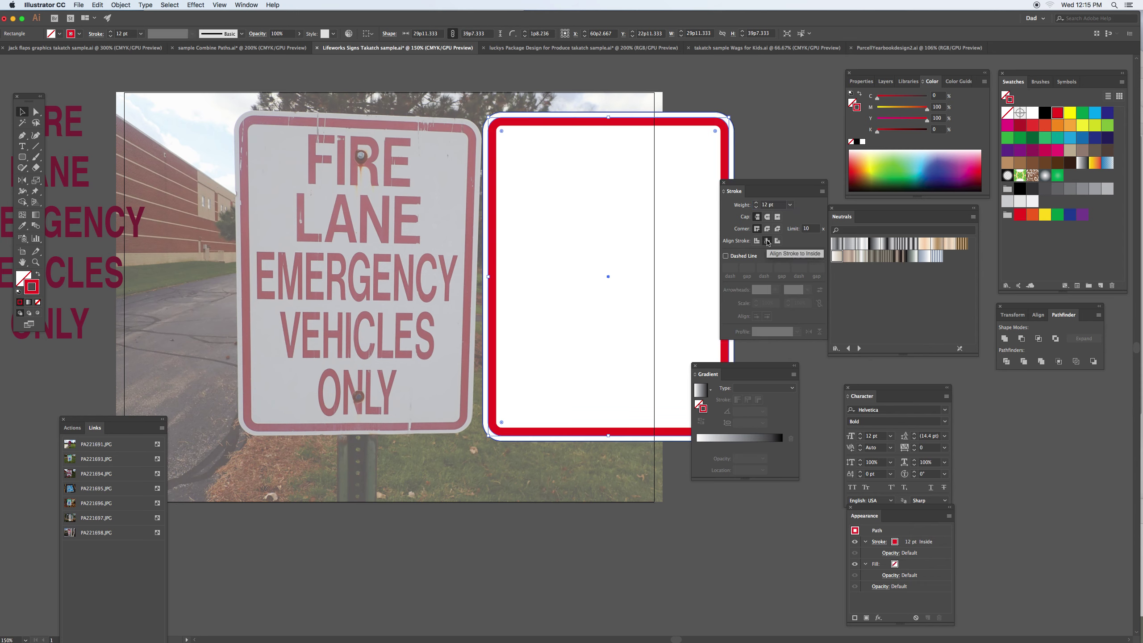
# Reduce the red border's stroke weight to 10 pt.
pyautogui.click(779, 205)
pyautogui.press('Down')
pyautogui.press('Down')
pyautogui.press('Down')
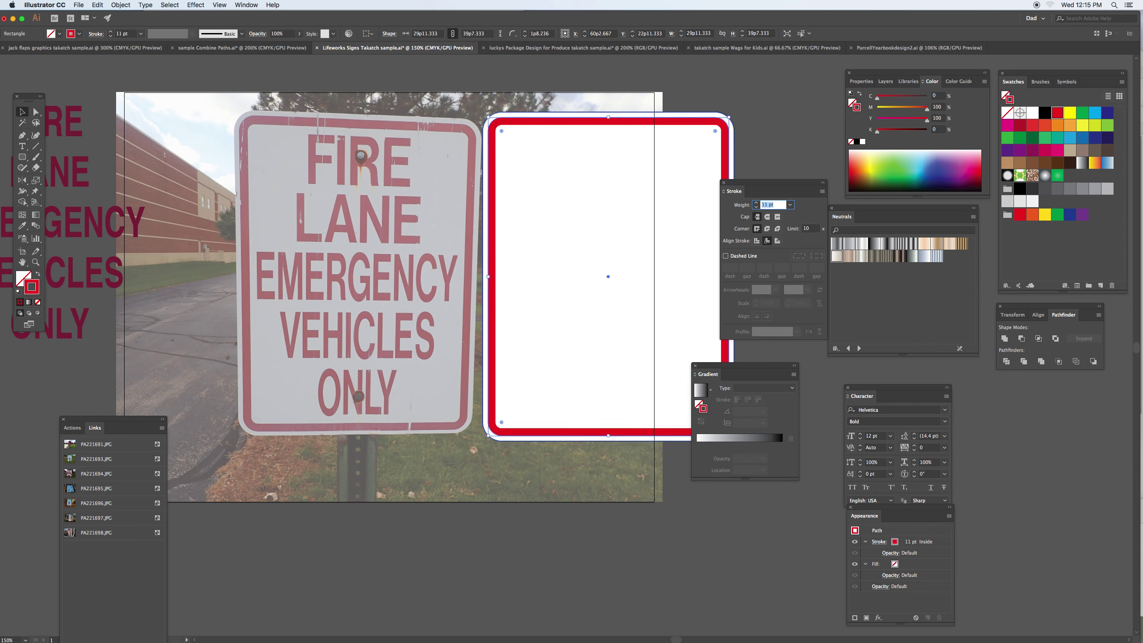
pyautogui.press('Up')
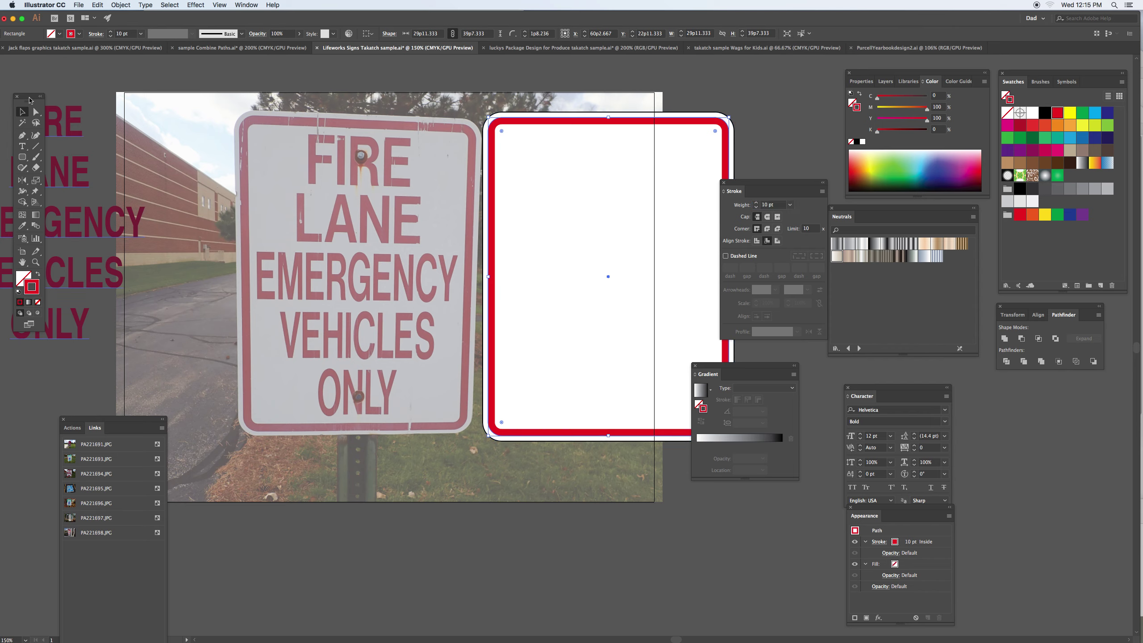
# Move the FIRE LANE EMERGENCY VEHICLES ONLY text onto the white sign and color it CMYK Red with no stroke.
pyautogui.click(66, 175)
pyautogui.moveTo(65, 175); pyautogui.dragTo(635, 217)
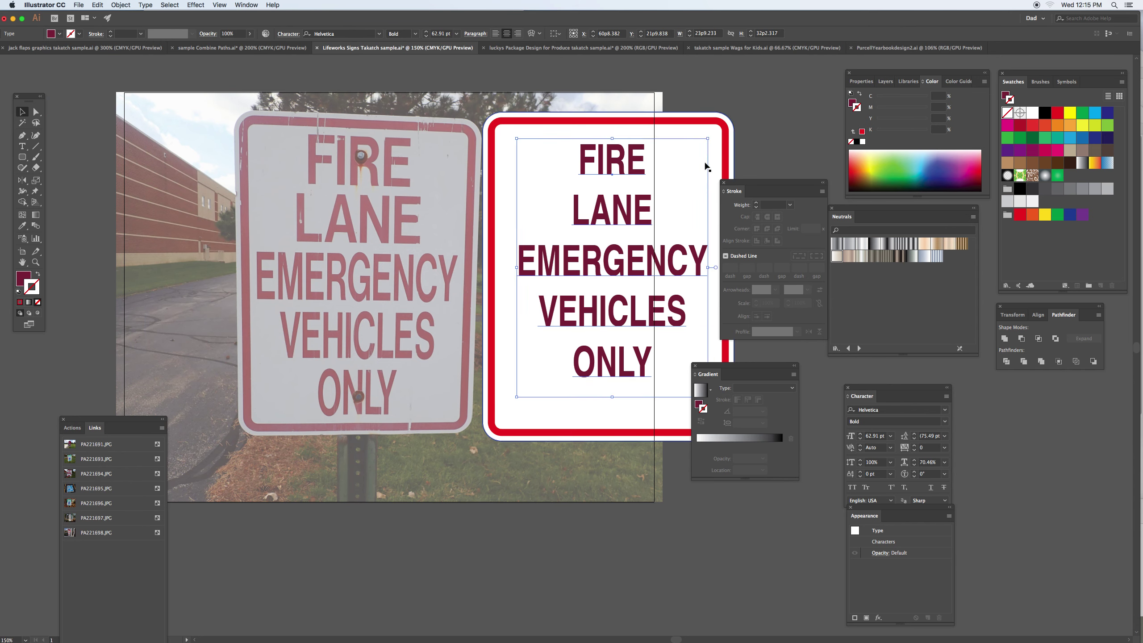
pyautogui.press('super+shift+a')
pyautogui.press('i')
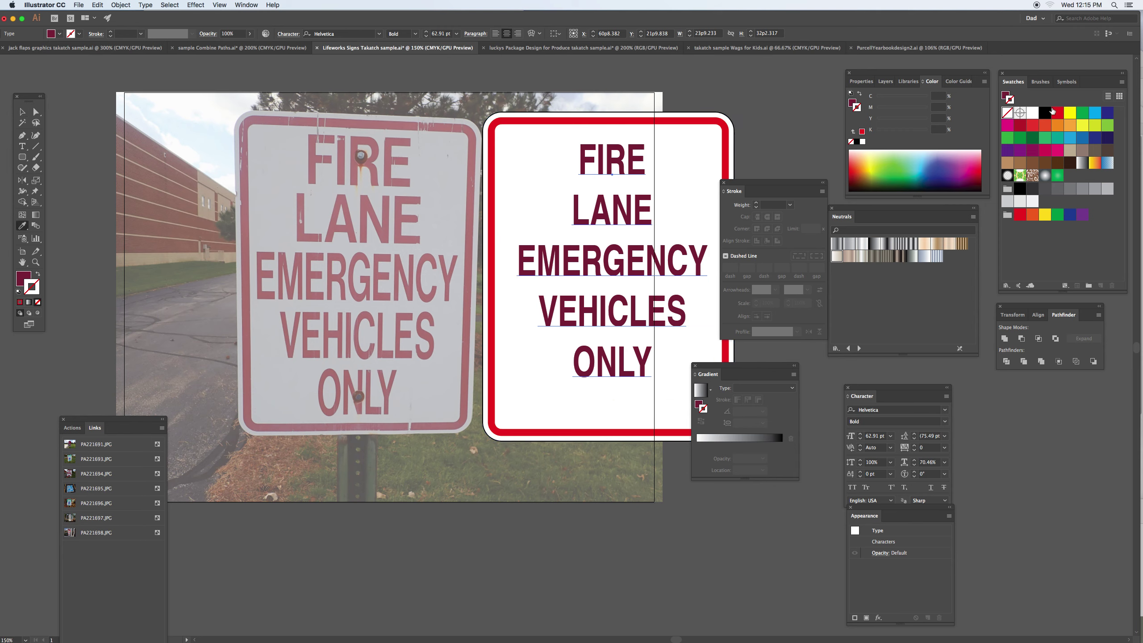
pyautogui.click(1054, 113)
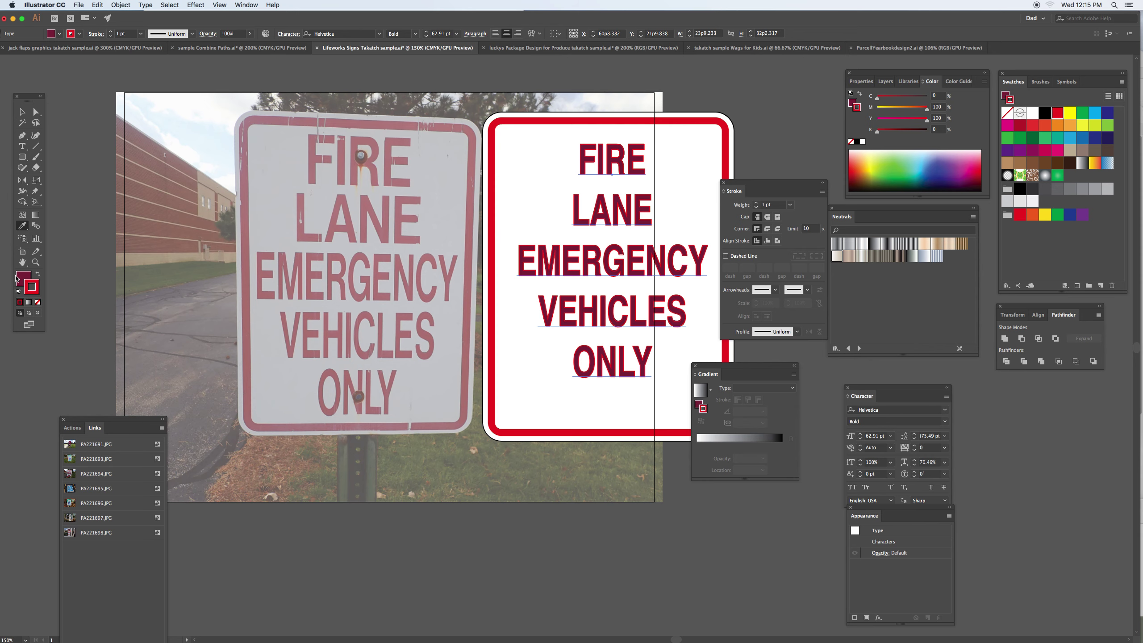
pyautogui.hotkey('shift', 'x')
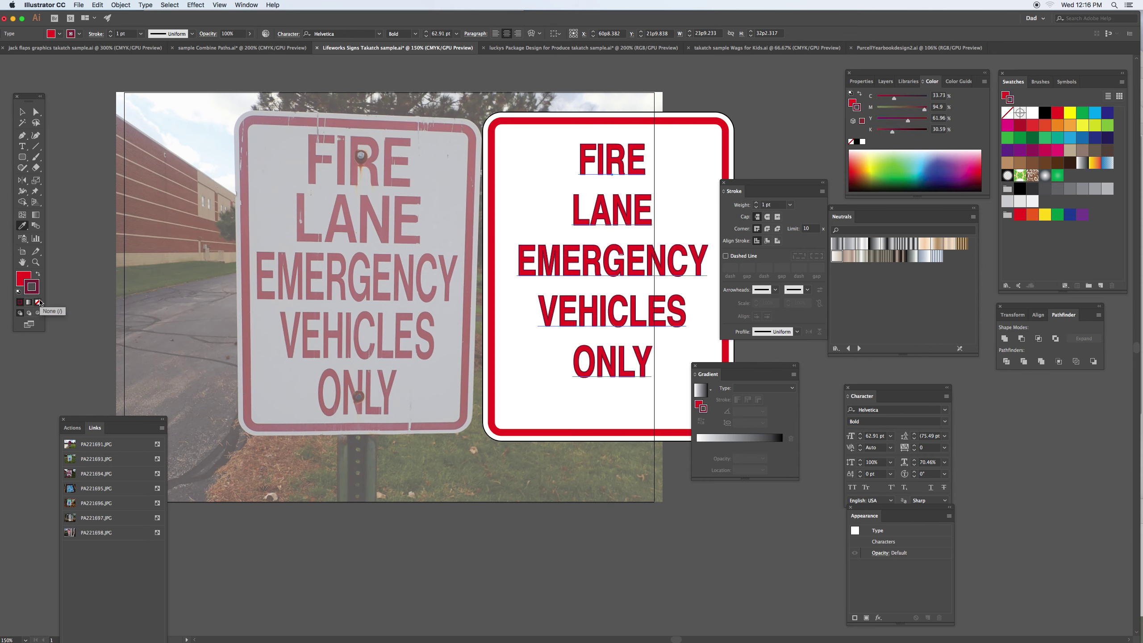
pyautogui.click(39, 305)
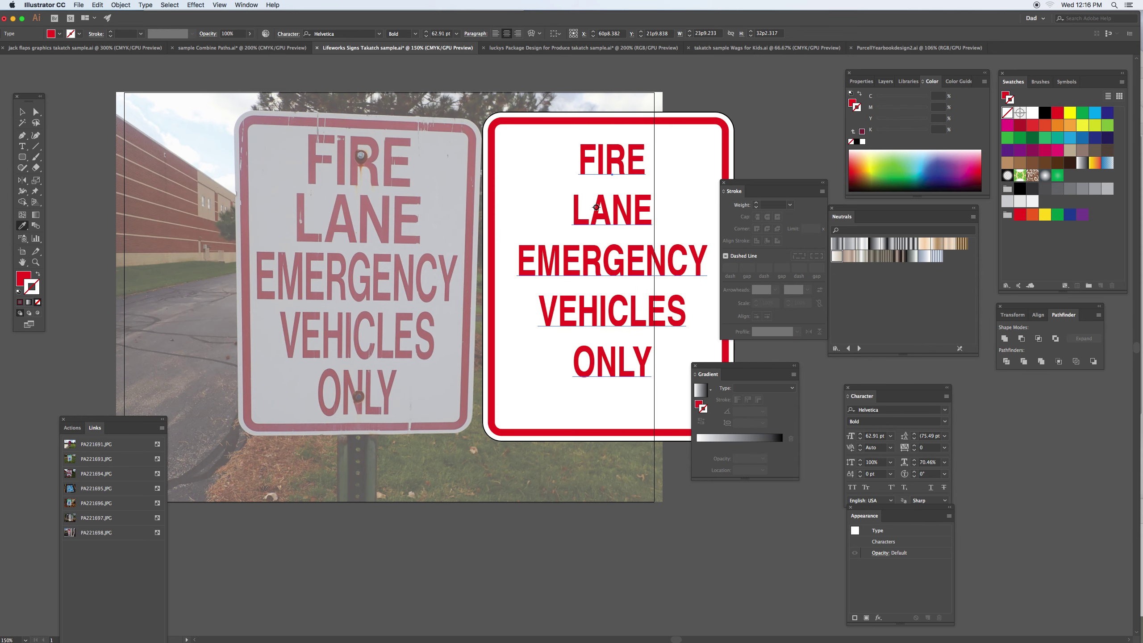
pyautogui.press('v')
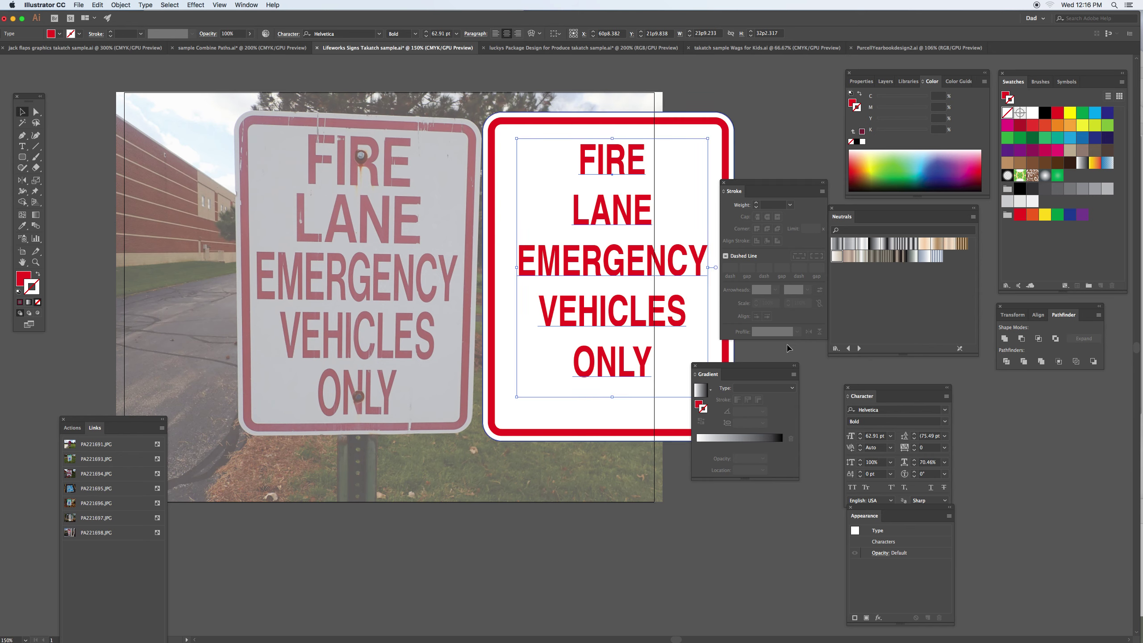
# Display the paragraph settings and group them with the character and OpenType settings near the sign artwork.
pyautogui.moveTo(863, 393); pyautogui.dragTo(490, 398)
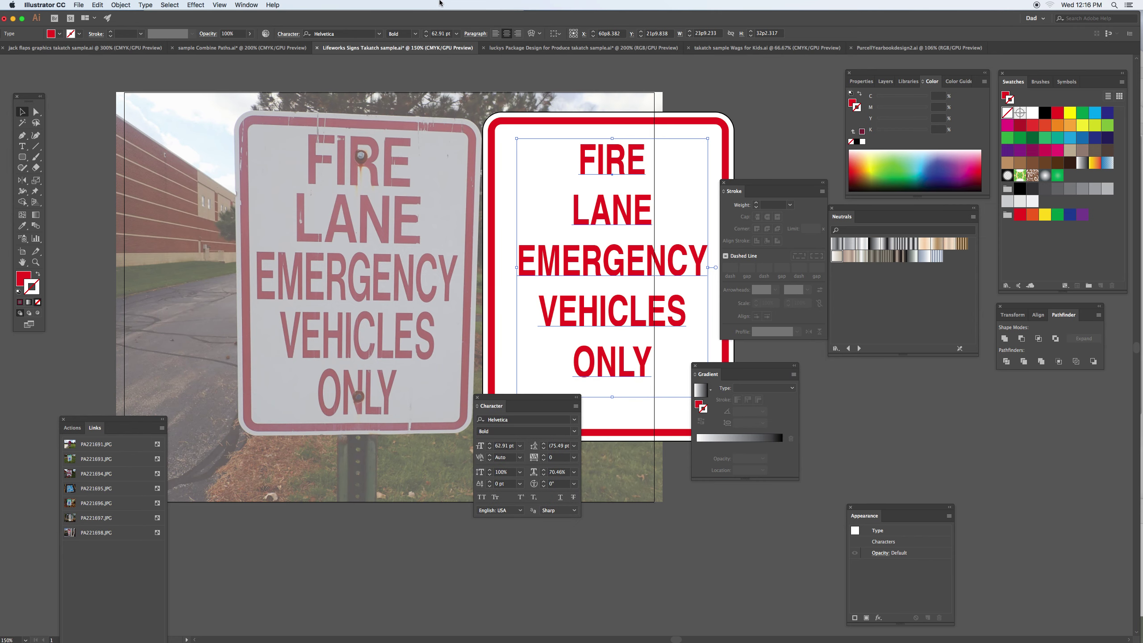
pyautogui.click(247, 5)
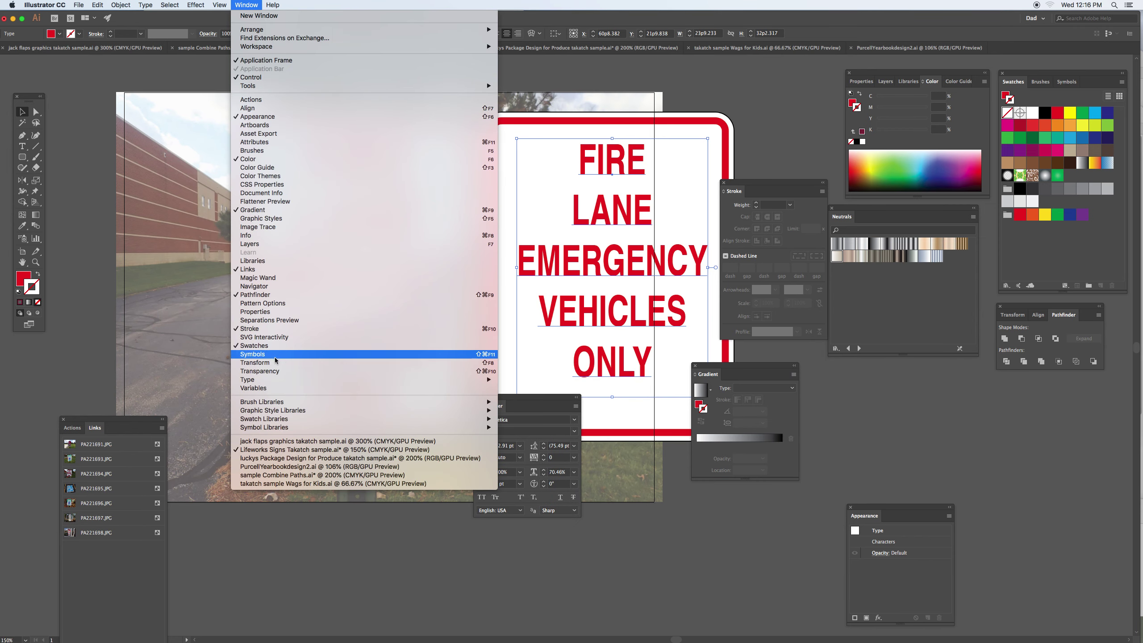
pyautogui.moveTo(284, 382)
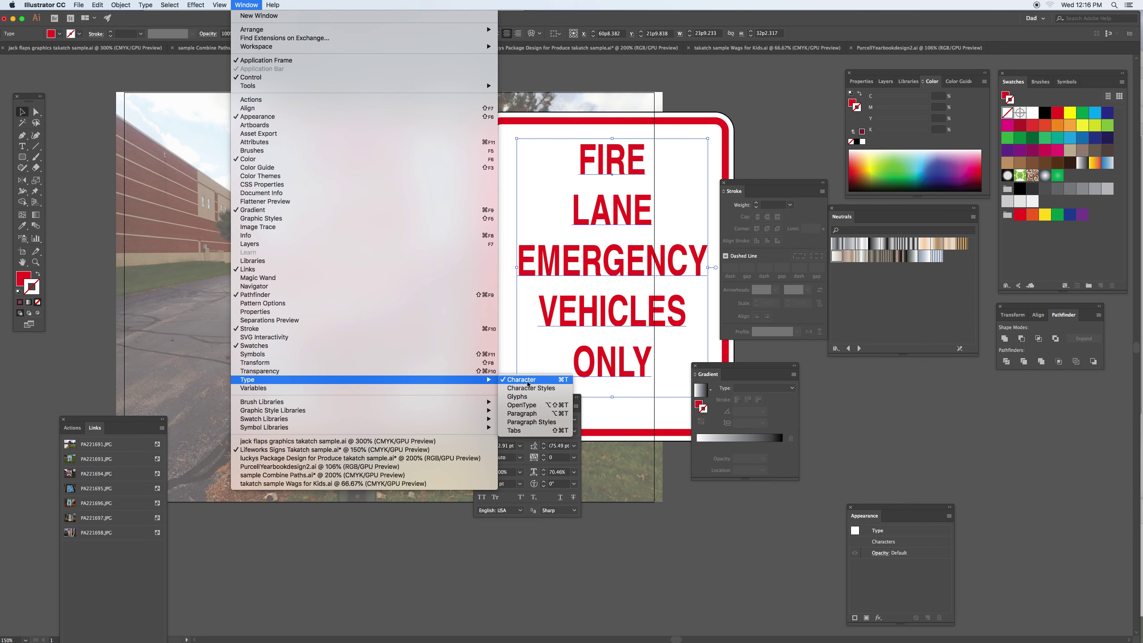
pyautogui.click(521, 414)
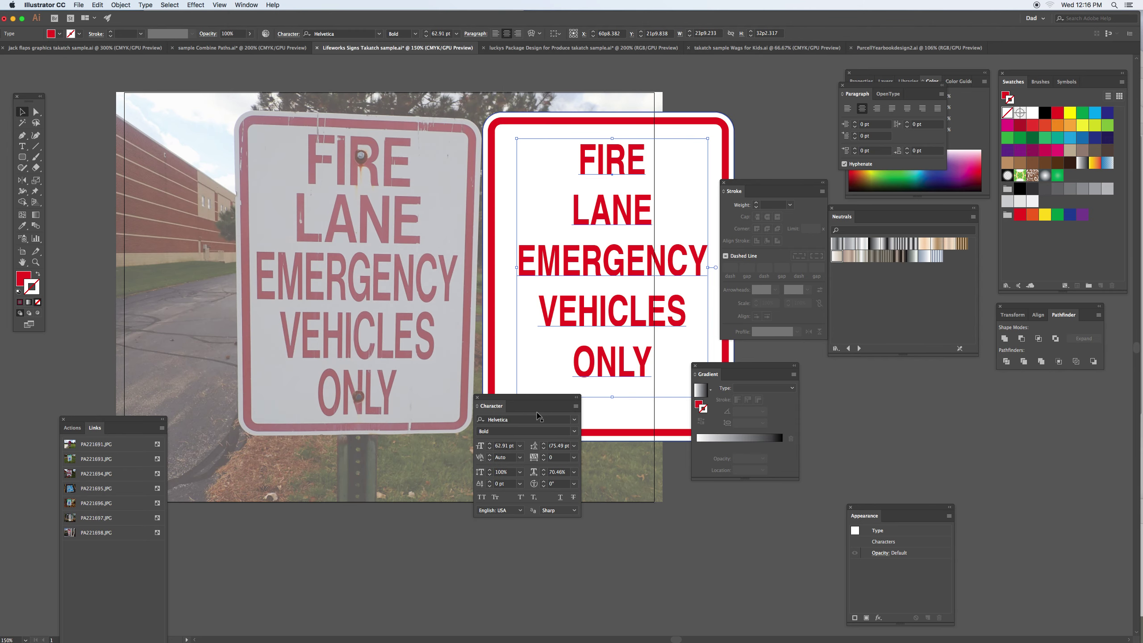
pyautogui.moveTo(888, 94); pyautogui.dragTo(544, 402)
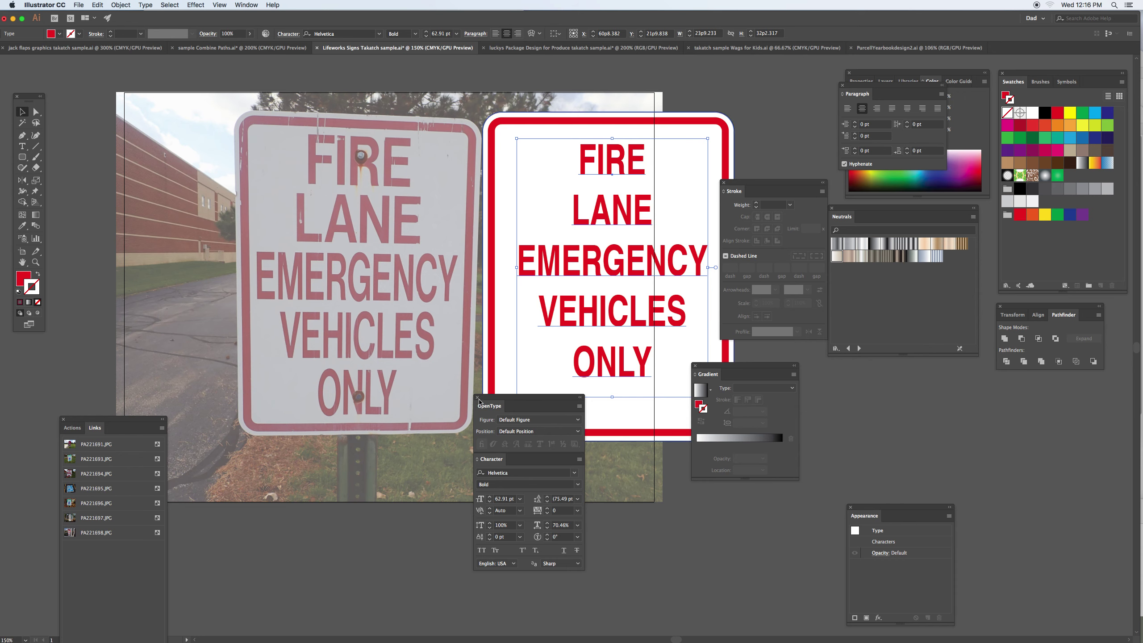
pyautogui.moveTo(504, 405); pyautogui.dragTo(581, 365)
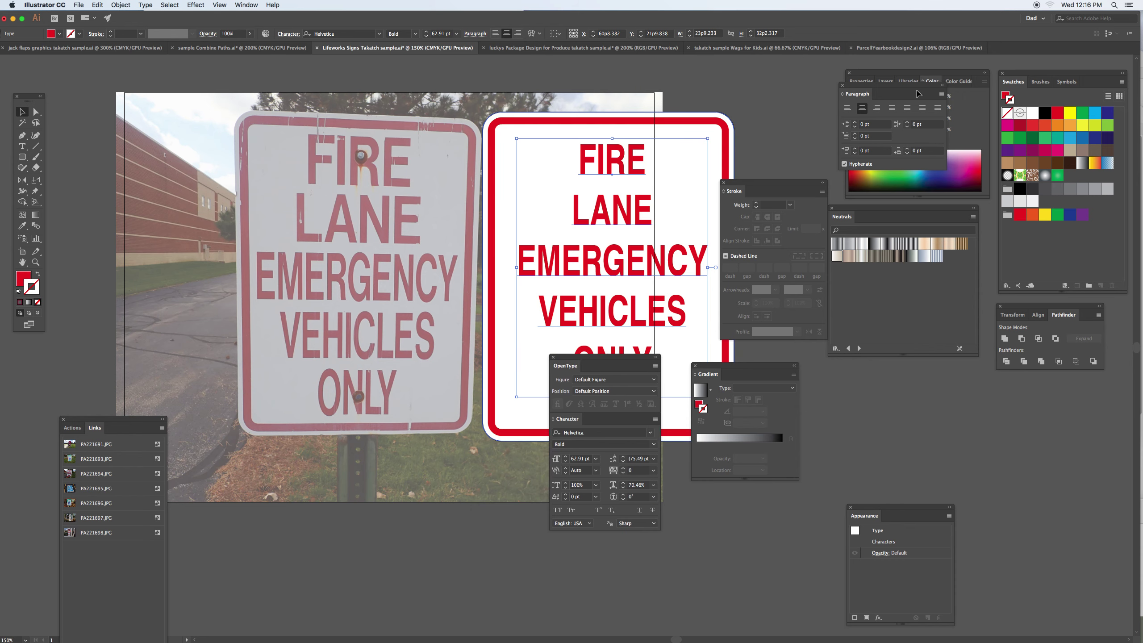
pyautogui.moveTo(903, 89); pyautogui.dragTo(639, 419)
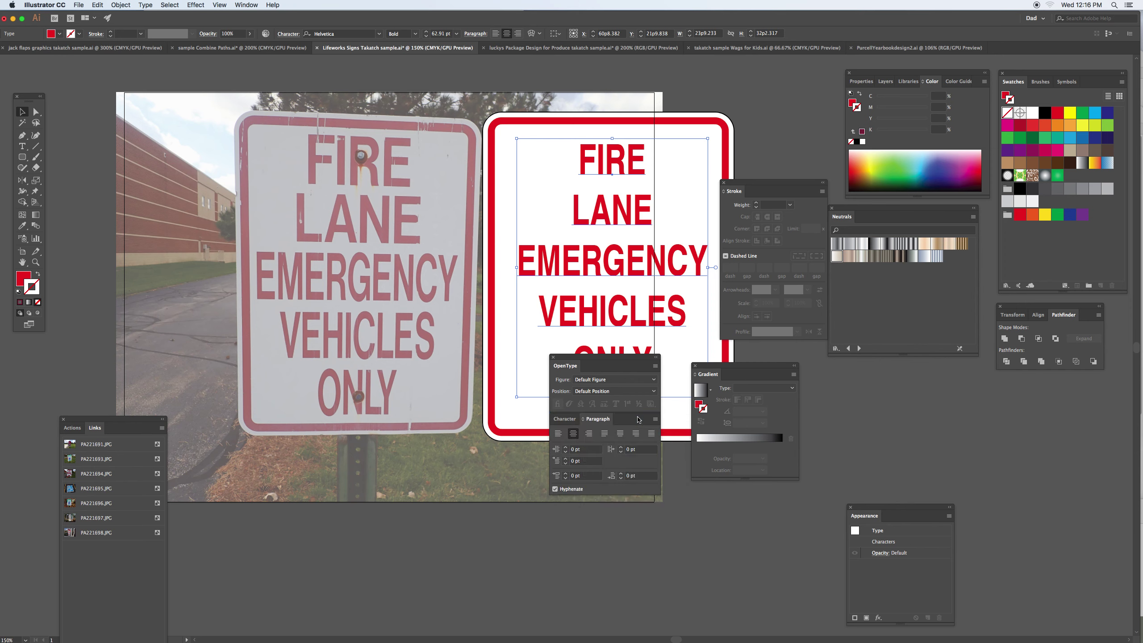
# Try left and right alignment on the sign text and return it to center alignment.
pyautogui.click(558, 435)
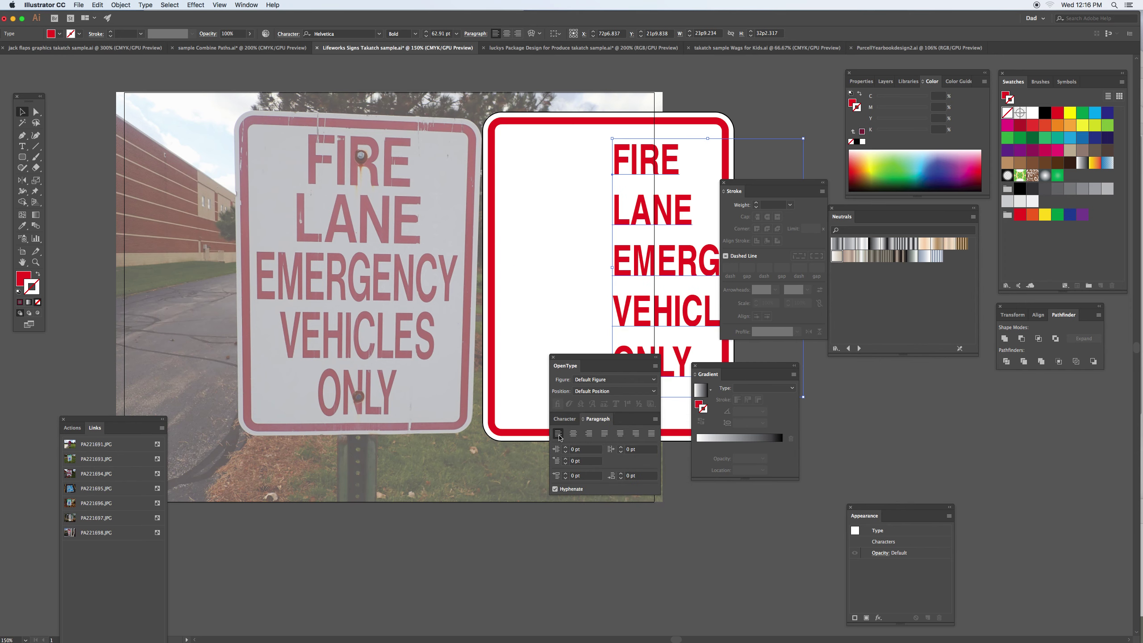
pyautogui.click(589, 434)
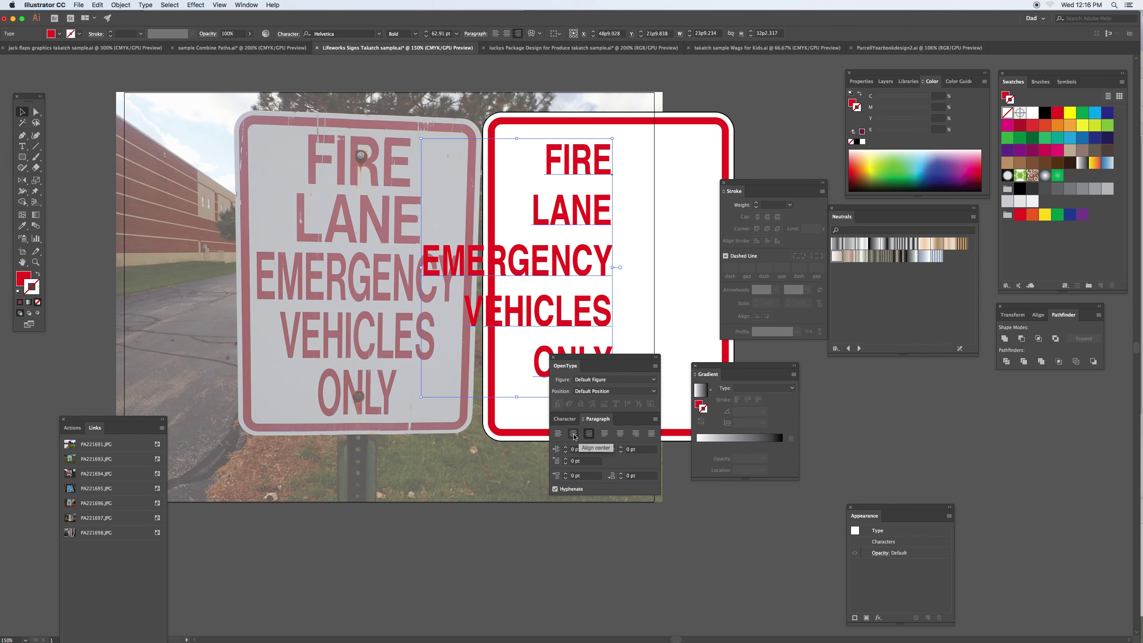
pyautogui.click(576, 433)
# Tighten the leading of the whole sign text to 57 pt.
pyautogui.moveTo(594, 364); pyautogui.dragTo(438, 407)
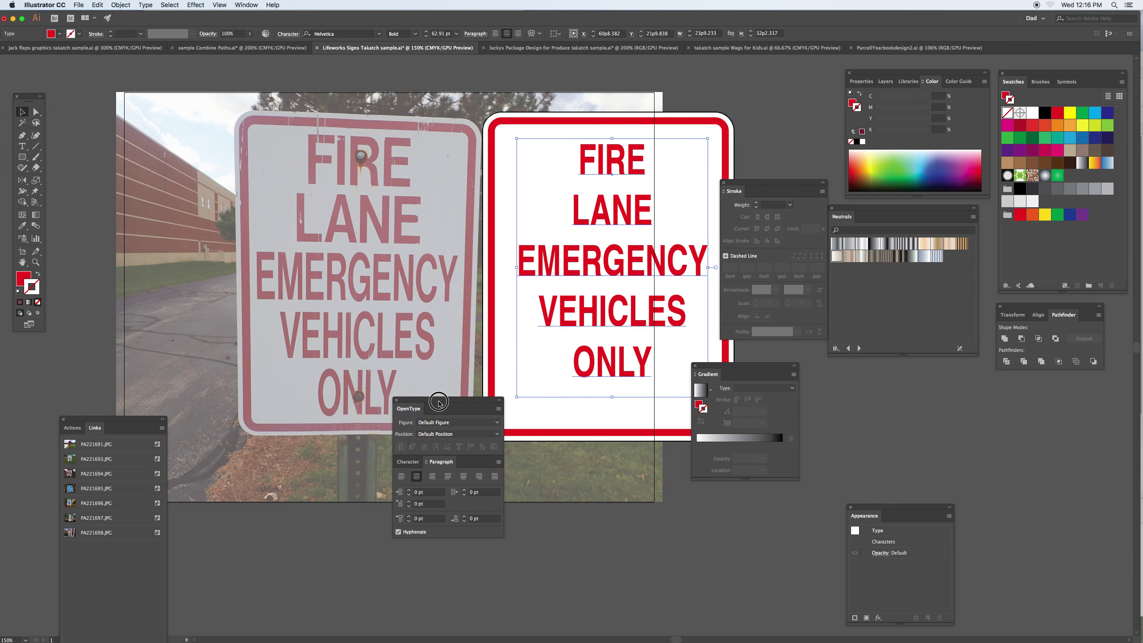
pyautogui.click(407, 461)
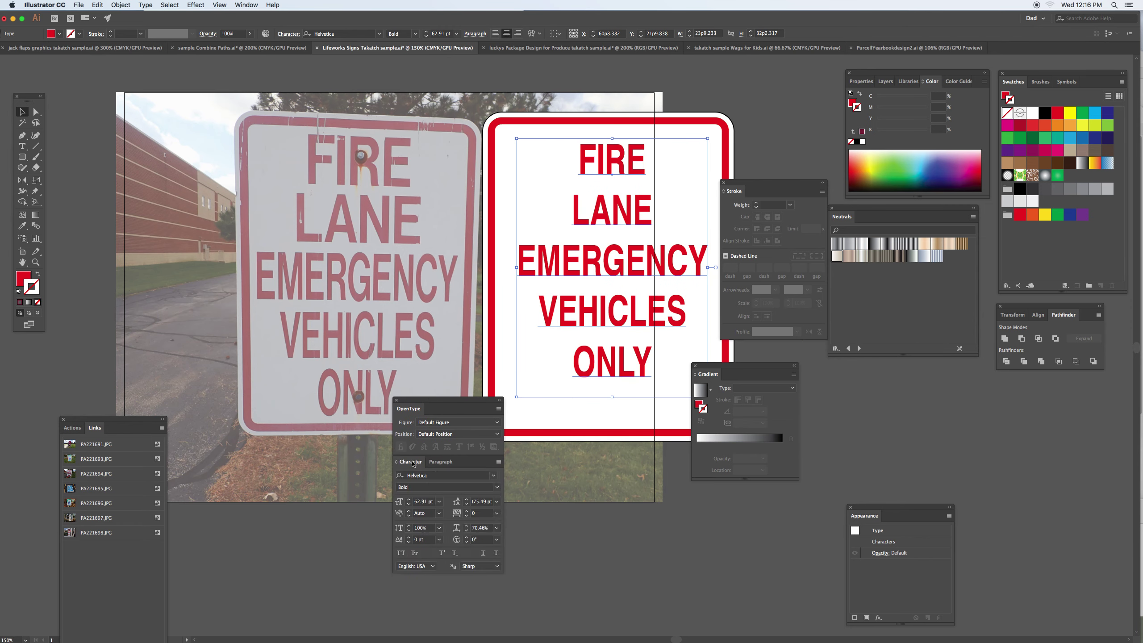
pyautogui.click(481, 502)
pyautogui.press('Down')
pyautogui.press('Down')
pyautogui.press('Down')
pyautogui.press('Down')
pyautogui.press('Down')
pyautogui.press('Down')
pyautogui.press('Down')
pyautogui.press('Down')
pyautogui.press('Down')
pyautogui.press('Down')
pyautogui.press('Down')
pyautogui.press('Down')
pyautogui.press('Down')
pyautogui.press('Down')
pyautogui.press('Down')
pyautogui.press('Down')
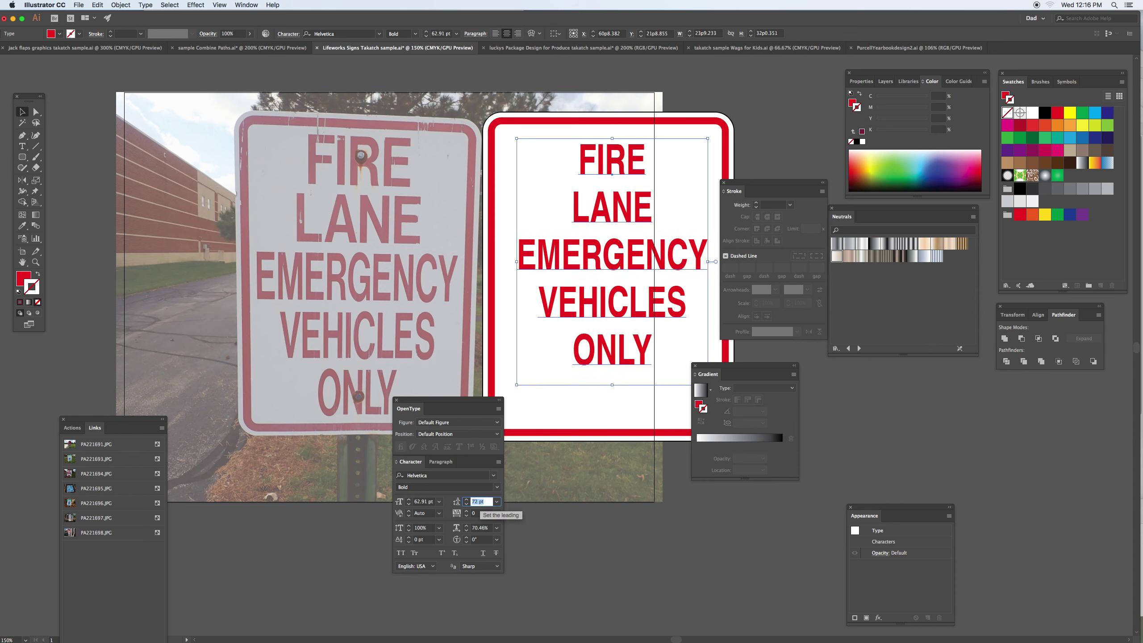
pyautogui.press('Down')
pyautogui.press('Down')
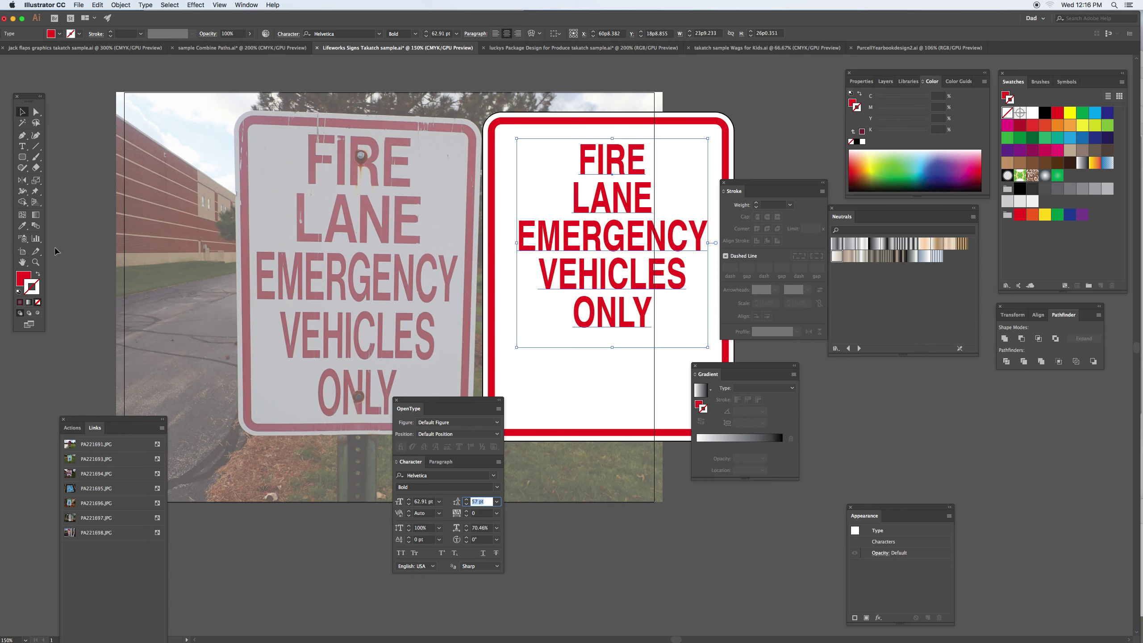
# Stretch the text block to about 24p4 wide by 37p8 high so the lettering fills the sign.
pyautogui.click(23, 112)
pyautogui.moveTo(769, 181); pyautogui.dragTo(797, 168)
pyautogui.moveTo(707, 347); pyautogui.dragTo(712, 442)
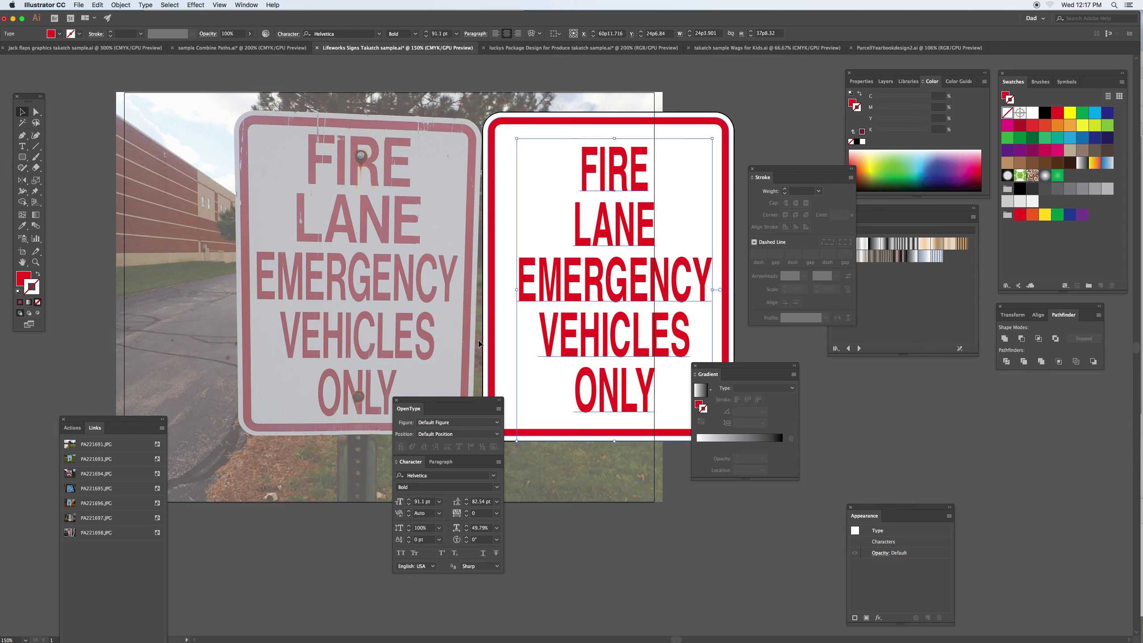
# Enlarge the words FIRE LANE to a font size of 129 pt.
pyautogui.click(21, 146)
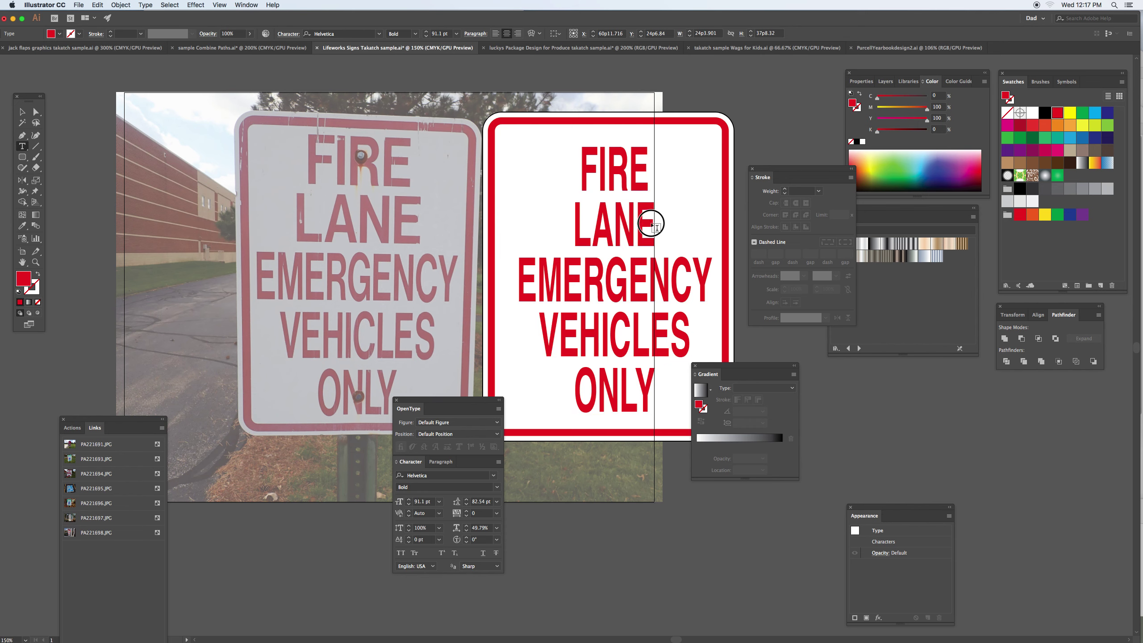
pyautogui.moveTo(654, 221); pyautogui.dragTo(572, 169)
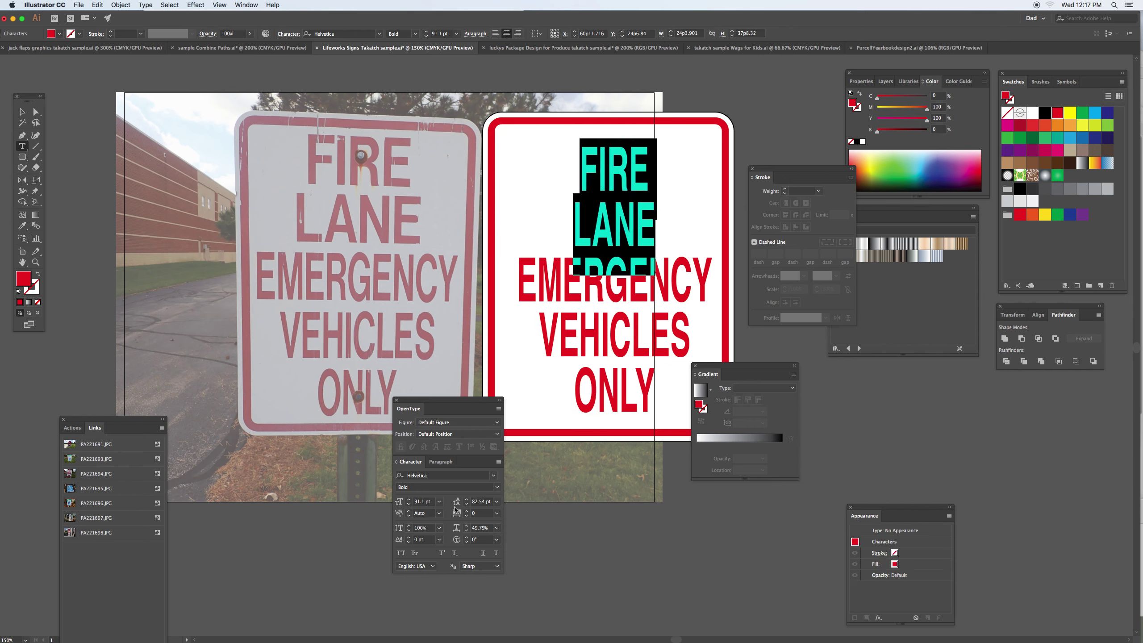
pyautogui.click(431, 502)
pyautogui.press('Up')
pyautogui.press('Up')
pyautogui.press('Up')
pyautogui.press('Up')
pyautogui.press('Up')
pyautogui.press('Up')
pyautogui.press('Up')
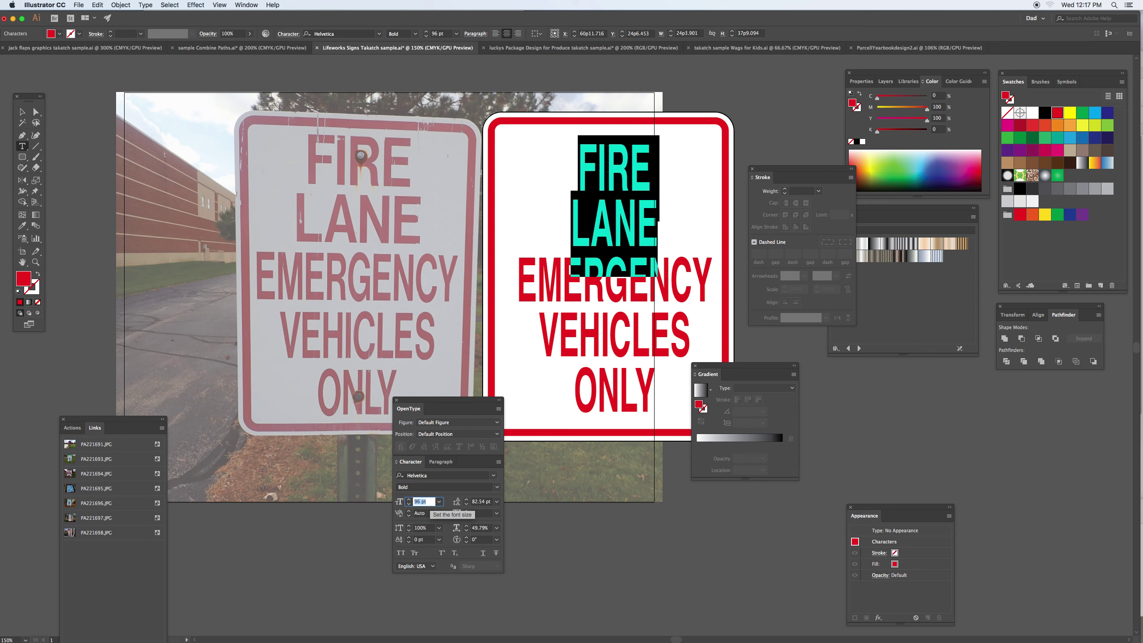
pyautogui.press('Up')
pyautogui.press('Up')
pyautogui.press('Up')
pyautogui.press('Up')
pyautogui.press('Up')
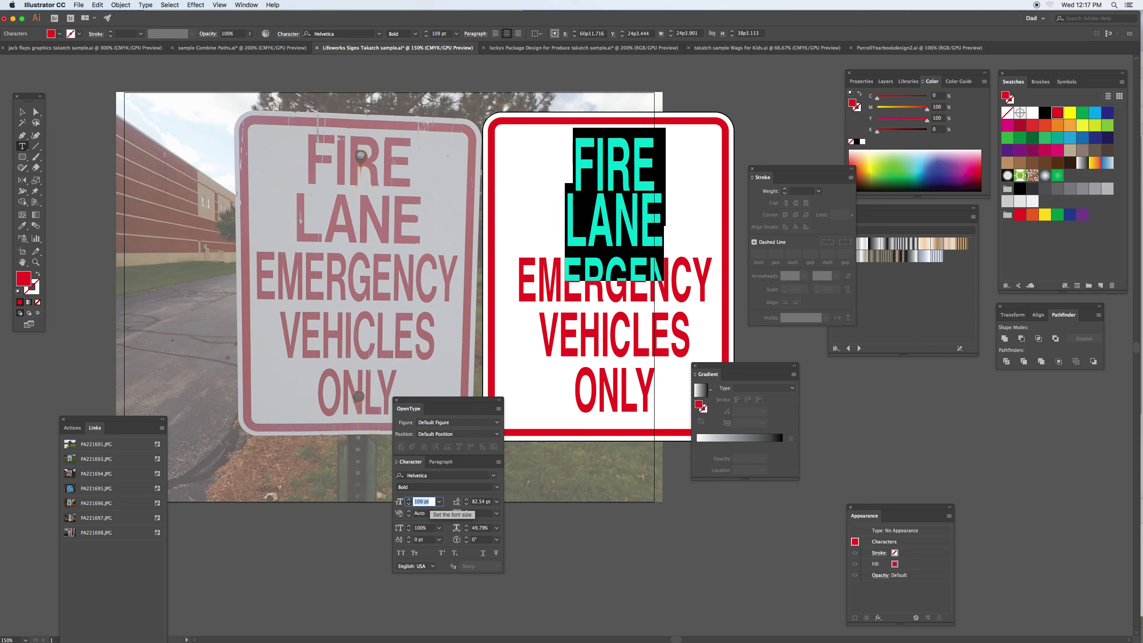
pyautogui.press('Up')
pyautogui.press('Up')
pyautogui.press('Up')
pyautogui.press('Up')
pyautogui.press('Up')
pyautogui.press('Up')
pyautogui.press('Up')
pyautogui.press('Up')
pyautogui.press('Up')
pyautogui.press('Up')
pyautogui.press('Up')
pyautogui.press('Up')
pyautogui.press('Up')
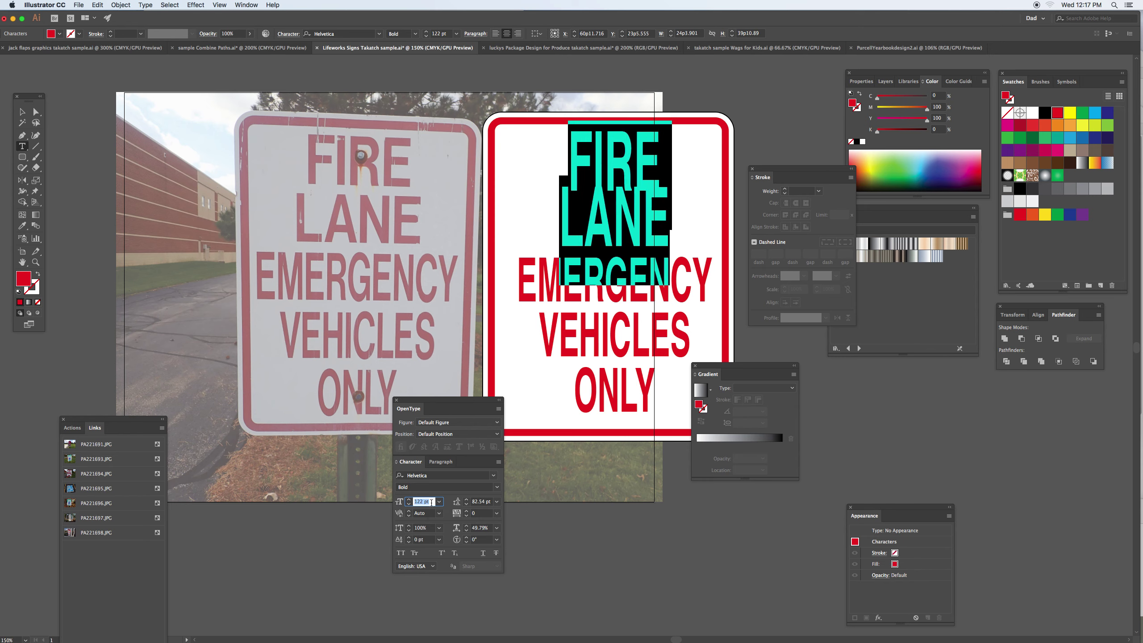
pyautogui.press('Up')
pyautogui.press('Up')
pyautogui.press('Up')
pyautogui.press('Up')
pyautogui.press('Up')
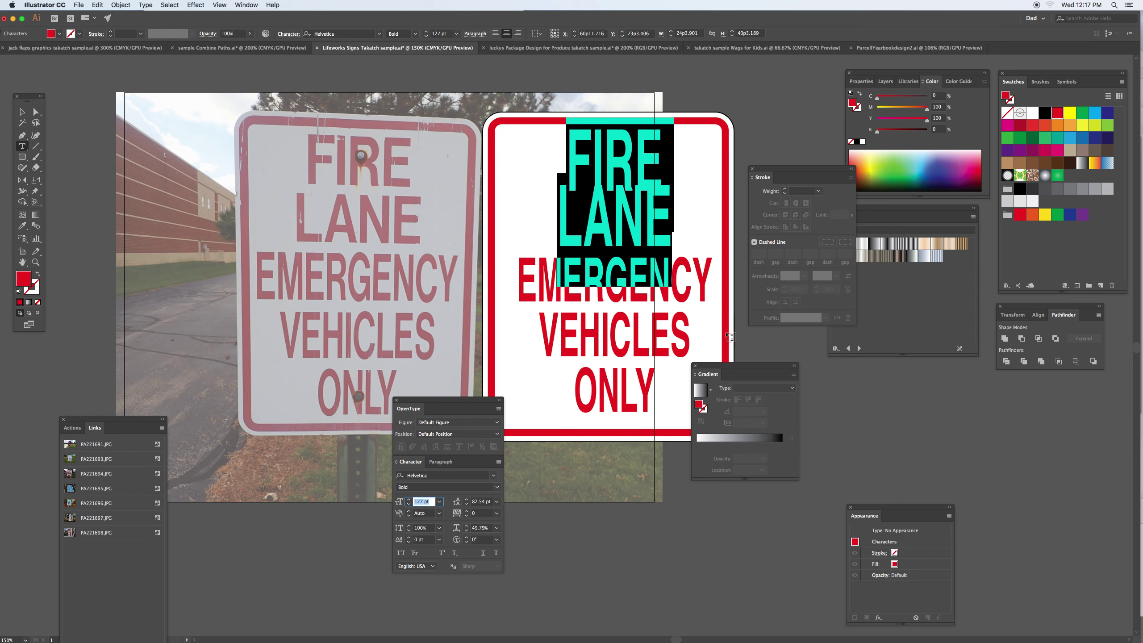
pyautogui.press('Up')
pyautogui.press('Up')
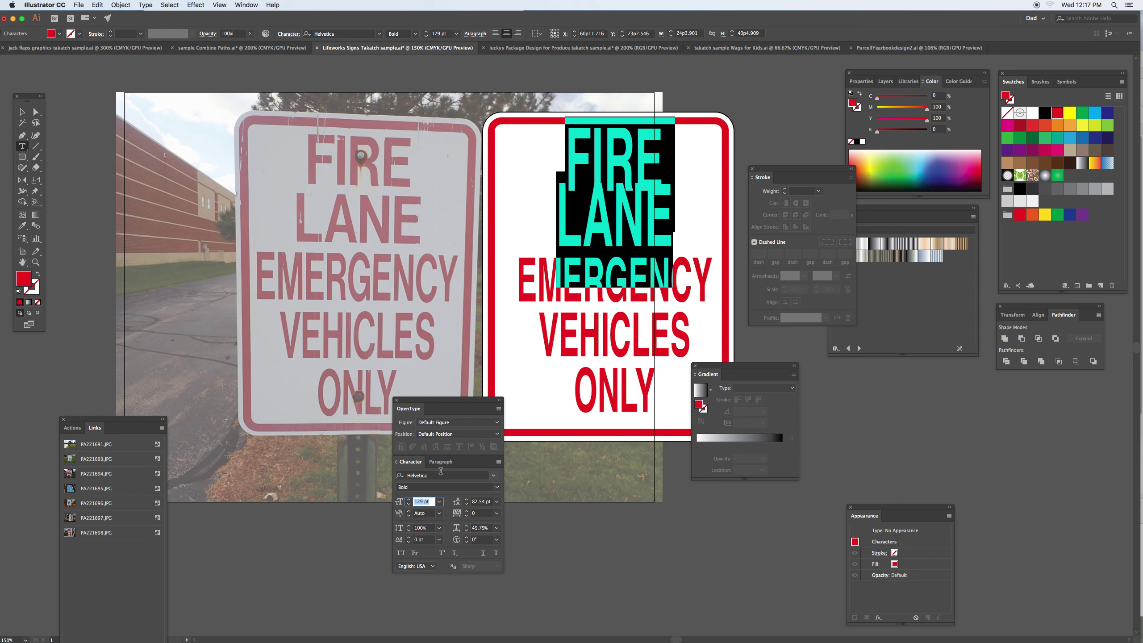
# Increase the leading of the FIRE LANE lines to 101 pt and dismiss the FaceTime notification.
pyautogui.click(443, 463)
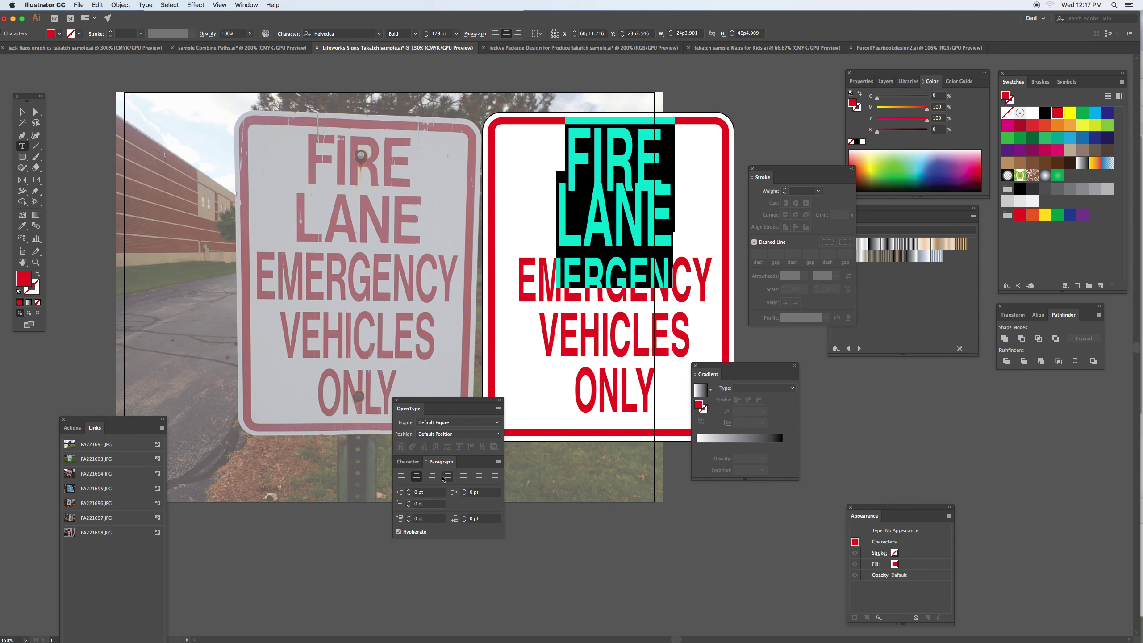
pyautogui.click(407, 462)
pyautogui.click(489, 501)
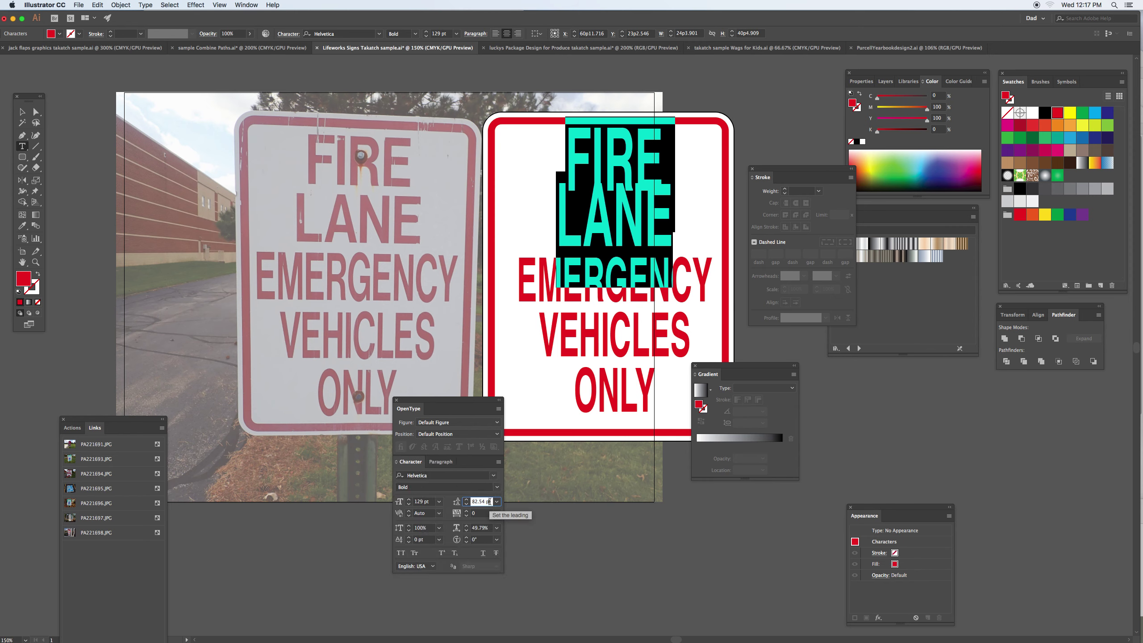
pyautogui.press('Up')
pyautogui.press('Up')
pyautogui.press('Up')
pyautogui.press('Up')
pyautogui.press('Up')
pyautogui.press('Up')
pyautogui.press('Up')
pyautogui.press('Up')
pyautogui.press('Up')
pyautogui.press('Up')
pyautogui.press('Up')
pyautogui.press('Up')
pyautogui.press('Up')
pyautogui.press('Up')
pyautogui.press('Up')
pyautogui.press('Up')
pyautogui.press('Up')
pyautogui.press('Up')
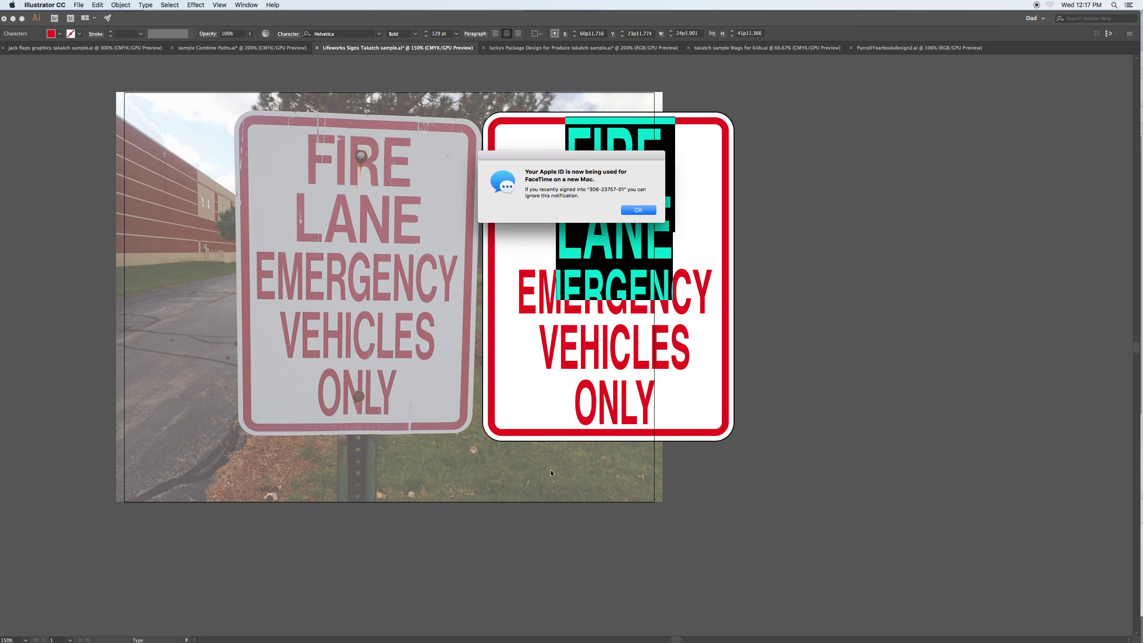
pyautogui.click(638, 210)
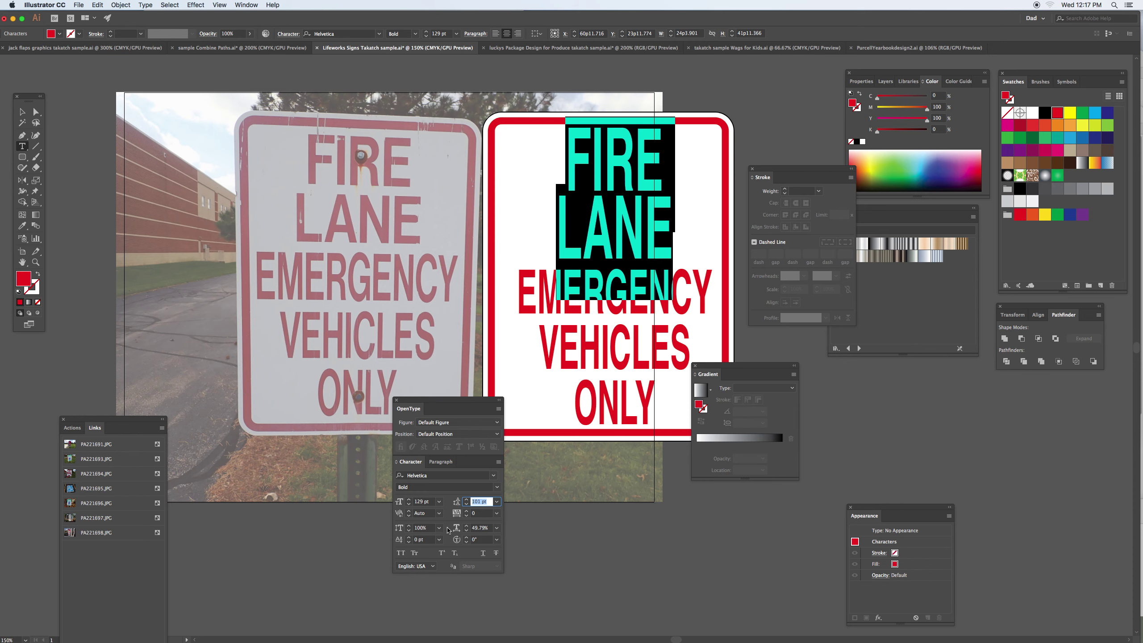
# Widen the FIRE LANE lettering to a horizontal scale of 65% and deselect the text.
pyautogui.click(479, 528)
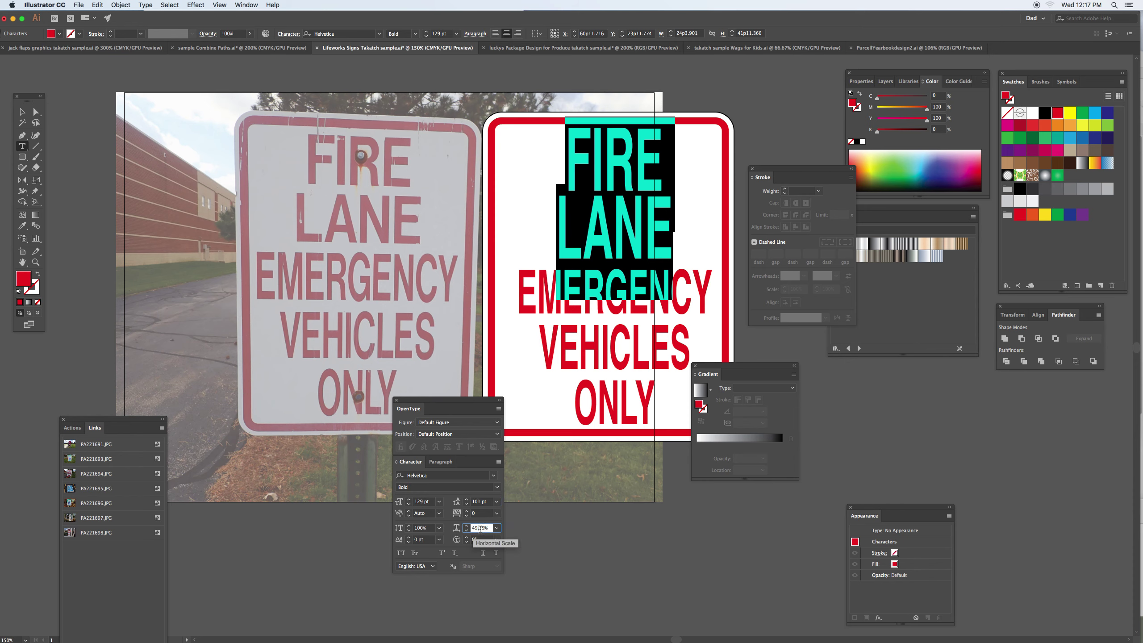
pyautogui.press('Down')
pyautogui.press('Down')
pyautogui.press('Down')
pyautogui.press('Down')
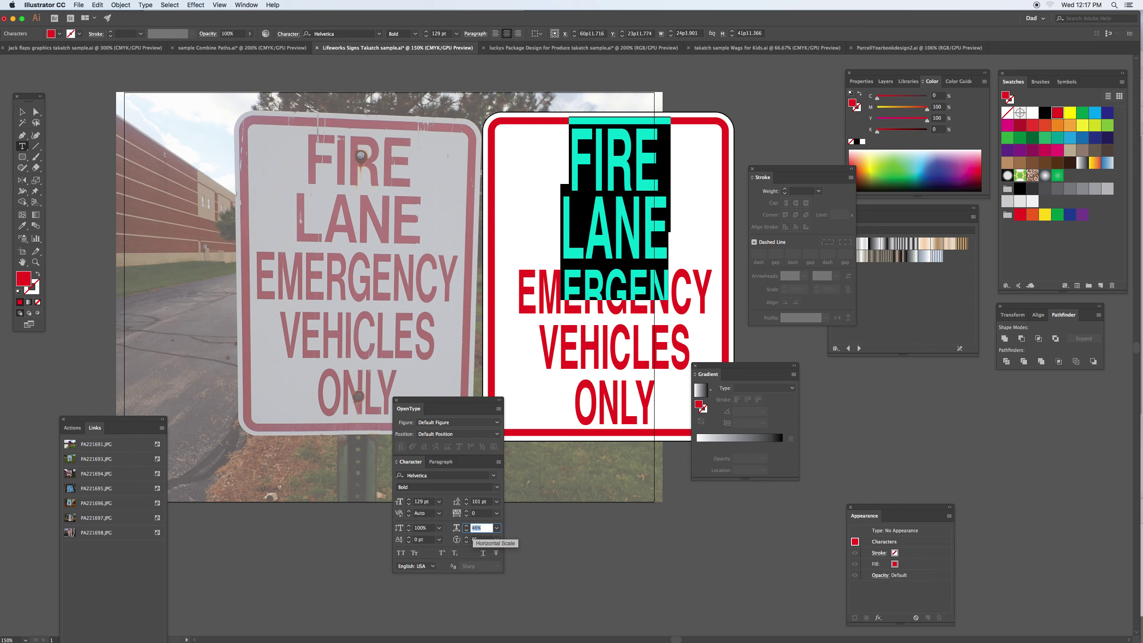
pyautogui.press('Up')
pyautogui.press('Up')
pyautogui.press('Up')
pyautogui.press('Up')
pyautogui.press('Up')
pyautogui.press('Up')
pyautogui.press('Up')
pyautogui.press('Up')
pyautogui.press('Up')
pyautogui.press('Up')
pyautogui.press('Up')
pyautogui.press('Up')
pyautogui.press('Up')
pyautogui.press('Up')
pyautogui.press('Up')
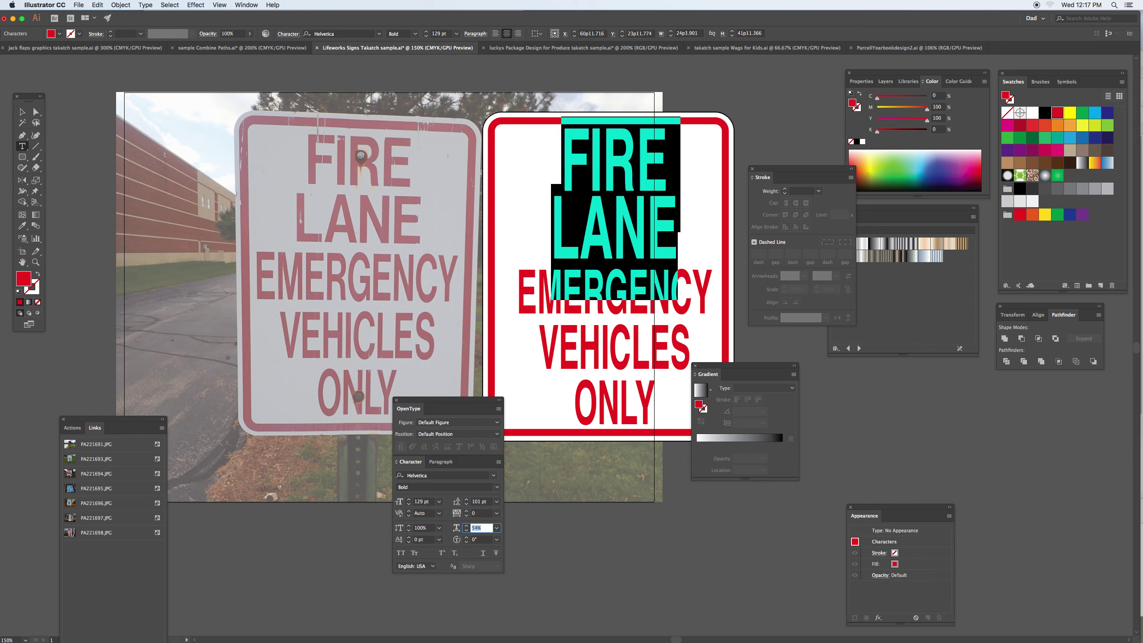
pyautogui.press('Up')
pyautogui.press('Up')
pyautogui.press('Up')
pyautogui.press('Up')
pyautogui.press('Up')
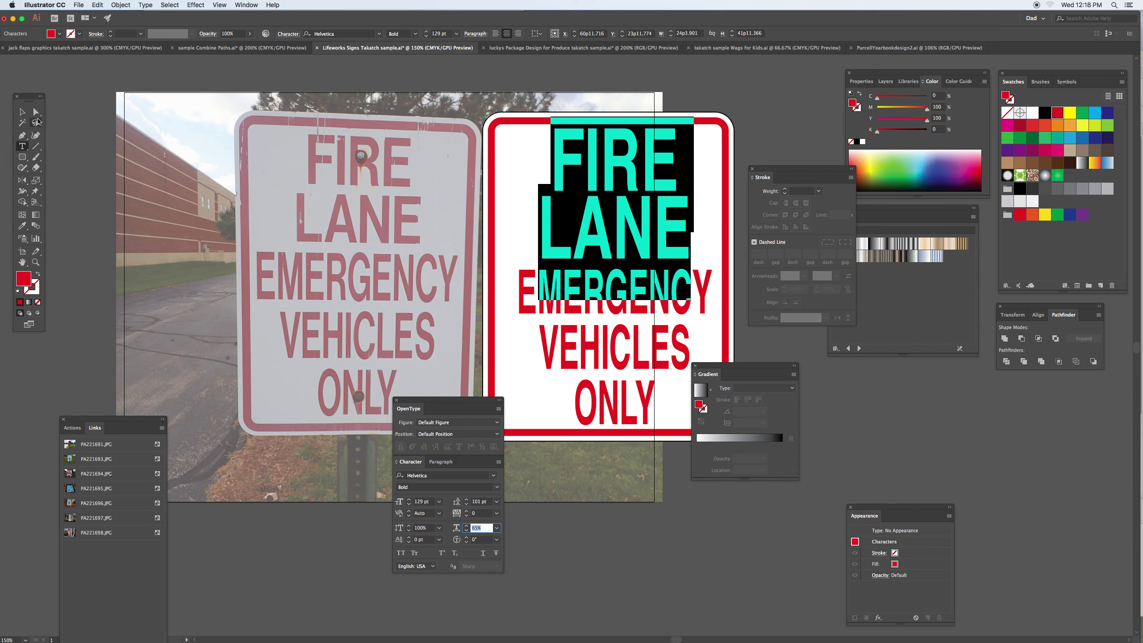
pyautogui.click(21, 112)
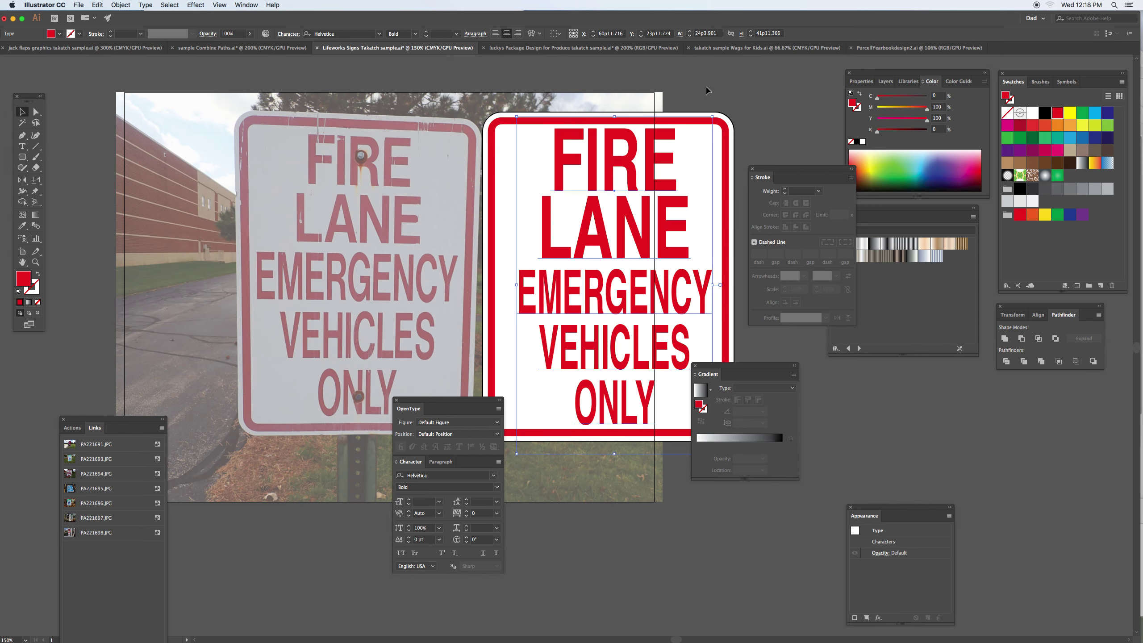
pyautogui.click(697, 99)
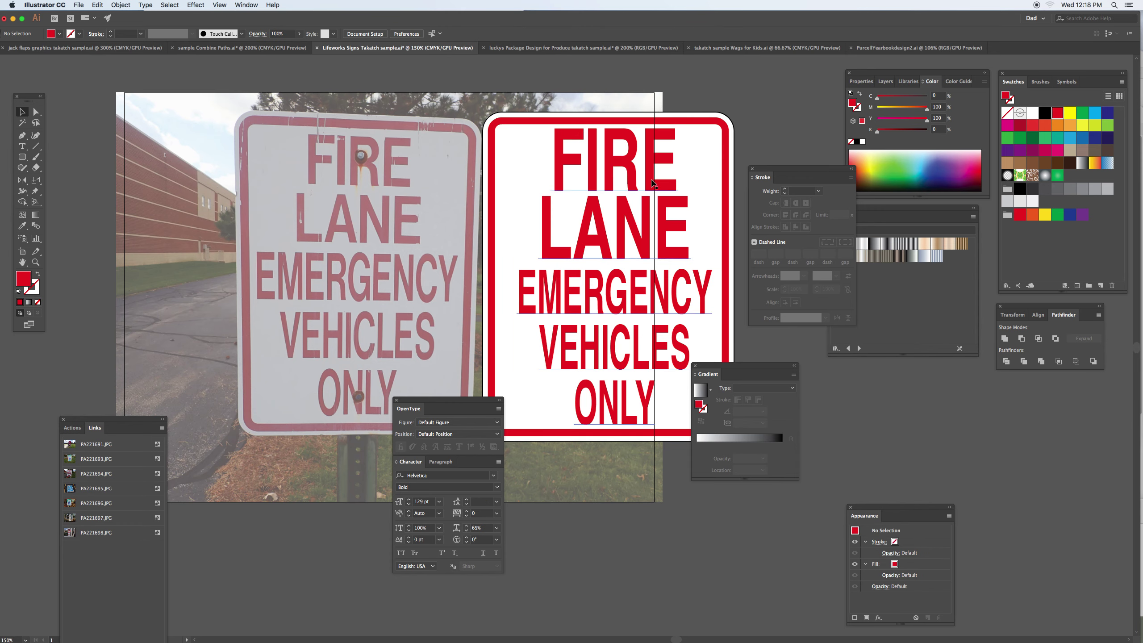
# Reduce the font size of the words FIRE LANE to 118 pt.
pyautogui.press('t')
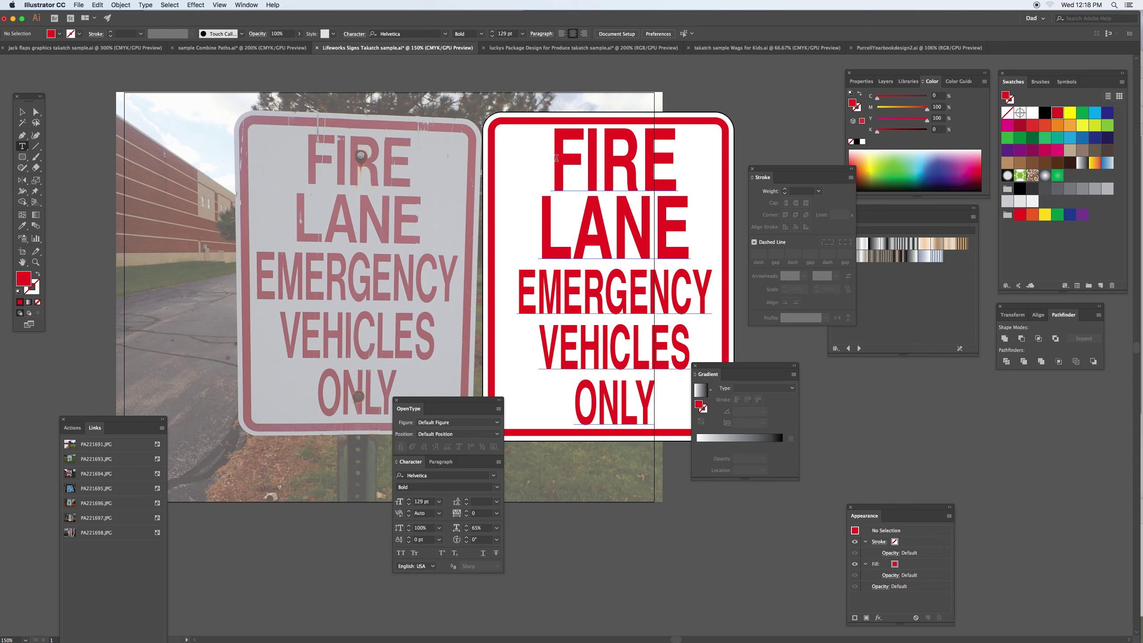
pyautogui.moveTo(552, 155); pyautogui.dragTo(683, 225)
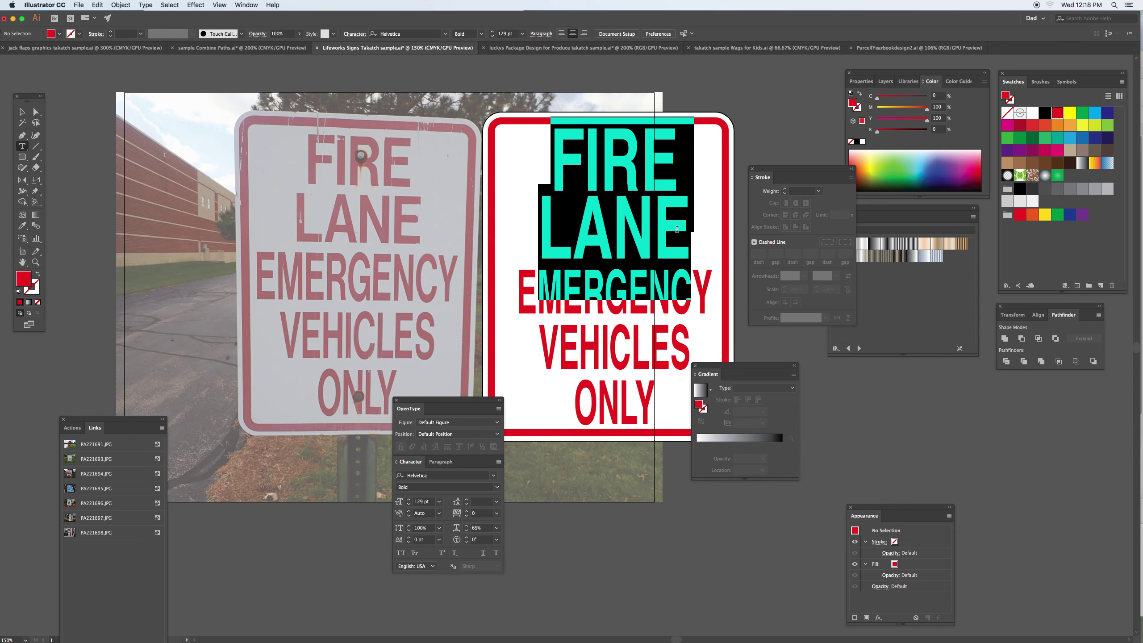
pyautogui.click(428, 502)
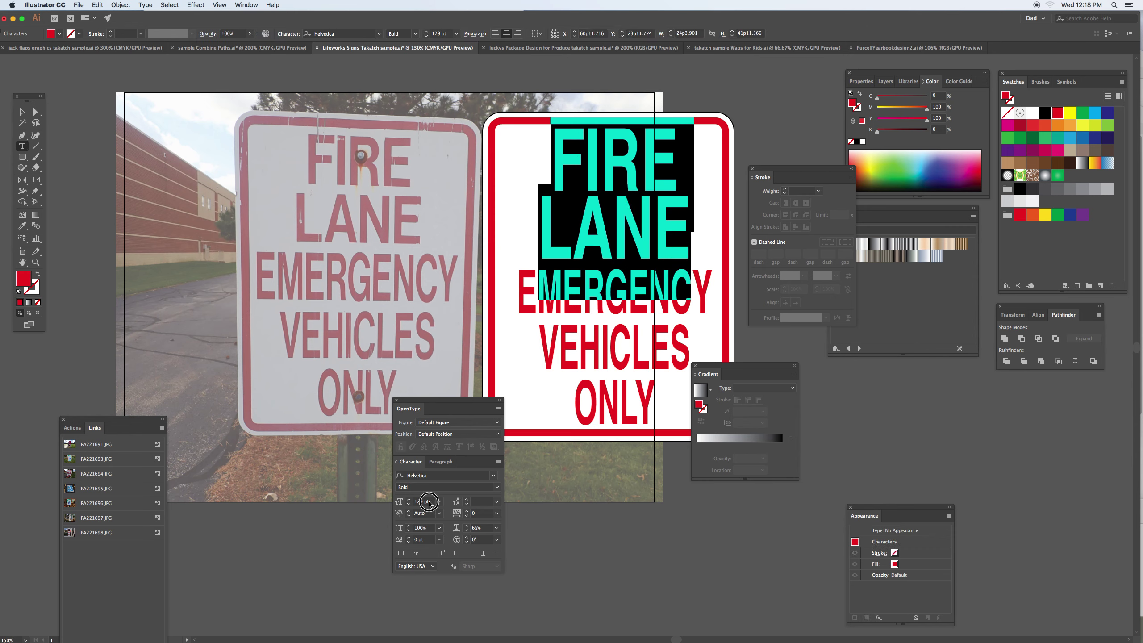
pyautogui.press('Down')
pyautogui.press('Down')
pyautogui.press('Down')
pyautogui.press('Down')
pyautogui.press('Down')
pyautogui.press('Down')
pyautogui.press('Down')
pyautogui.press('Down')
pyautogui.press('Down')
pyautogui.press('Down')
pyautogui.press('Down')
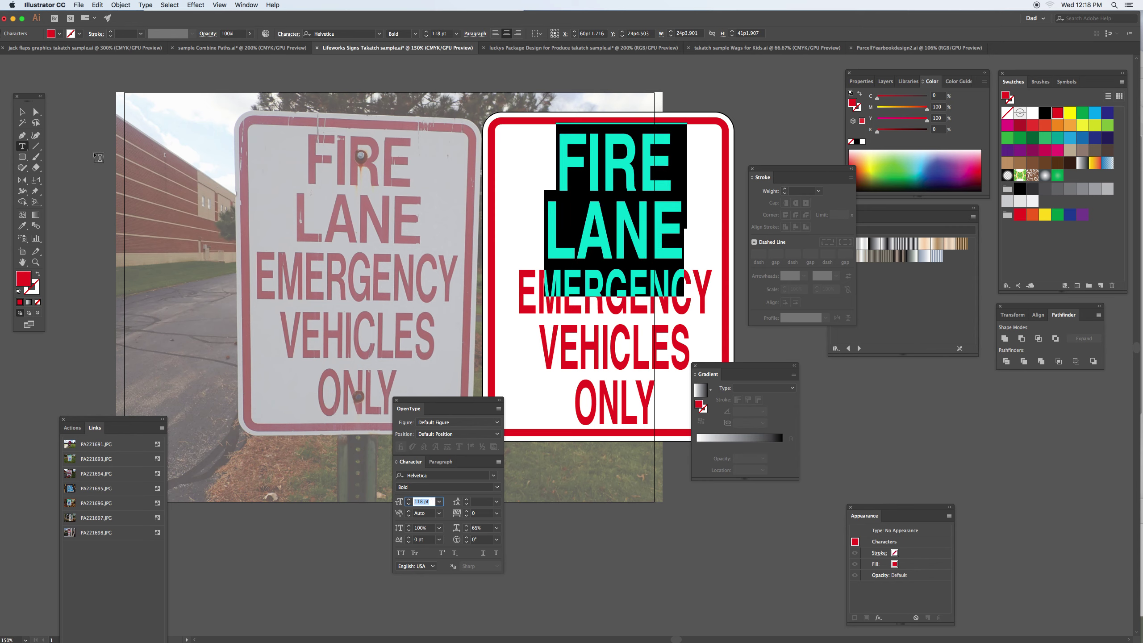
# Centre the red lettering horizontally on the sign plate and group them together.
pyautogui.click(22, 112)
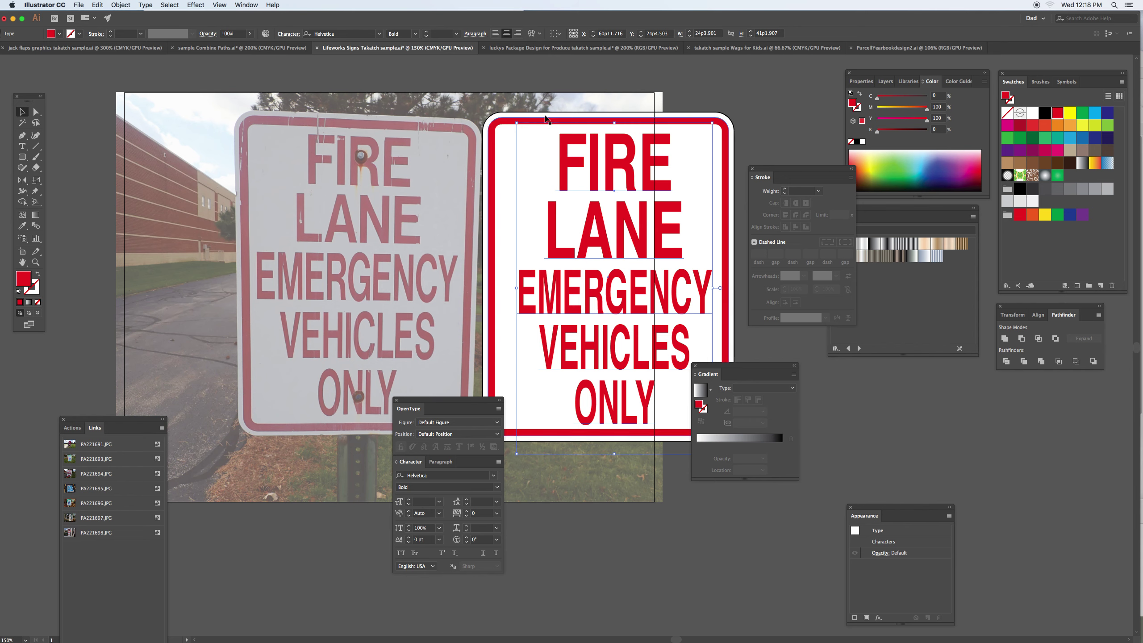
pyautogui.keyDown('shift'); pyautogui.click(606, 176); pyautogui.keyUp('shift')
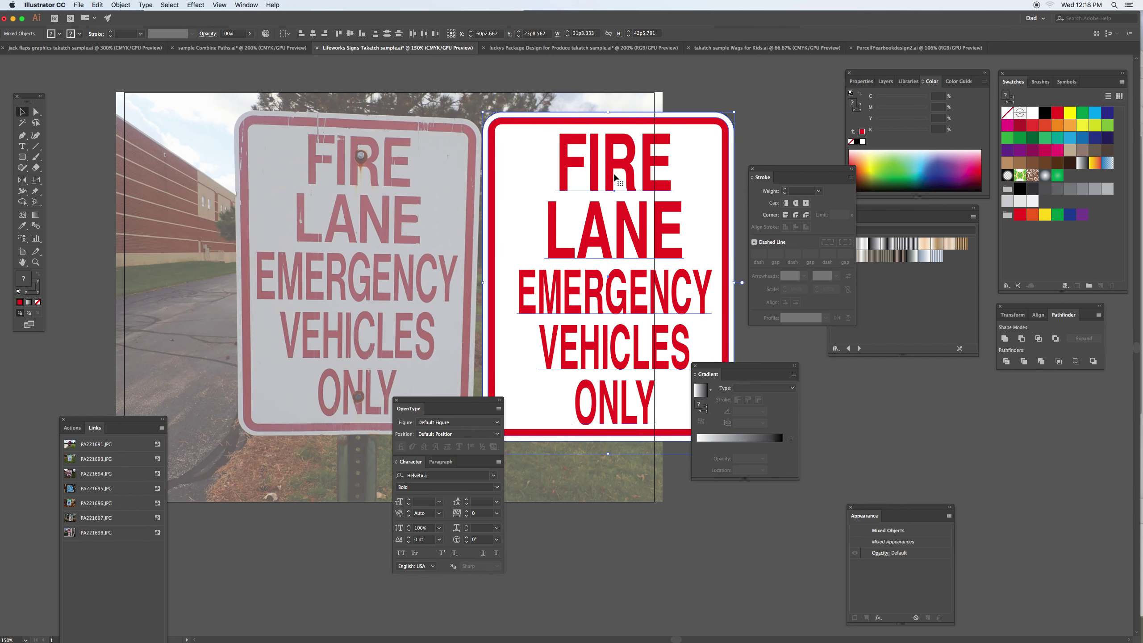
pyautogui.click(1040, 316)
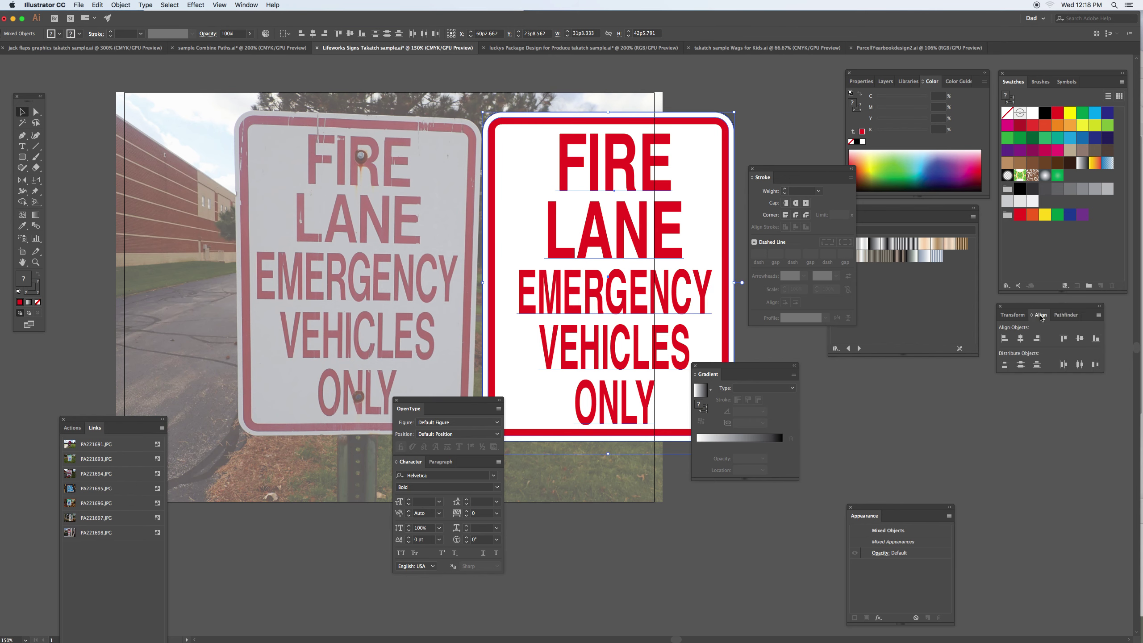
pyautogui.click(1020, 339)
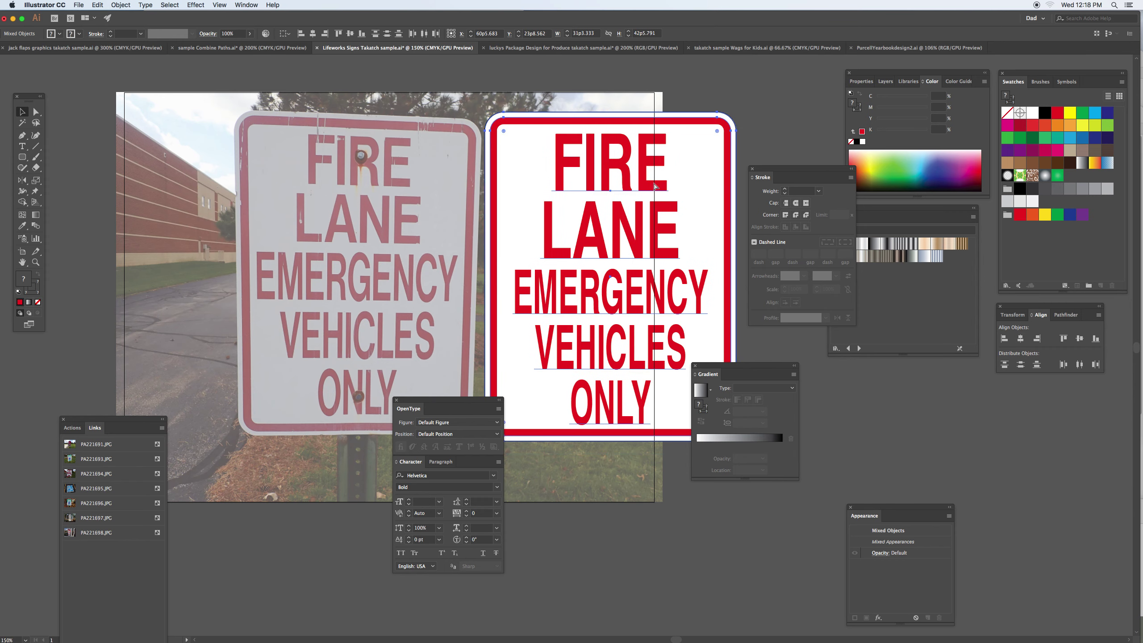
pyautogui.press('super+g')
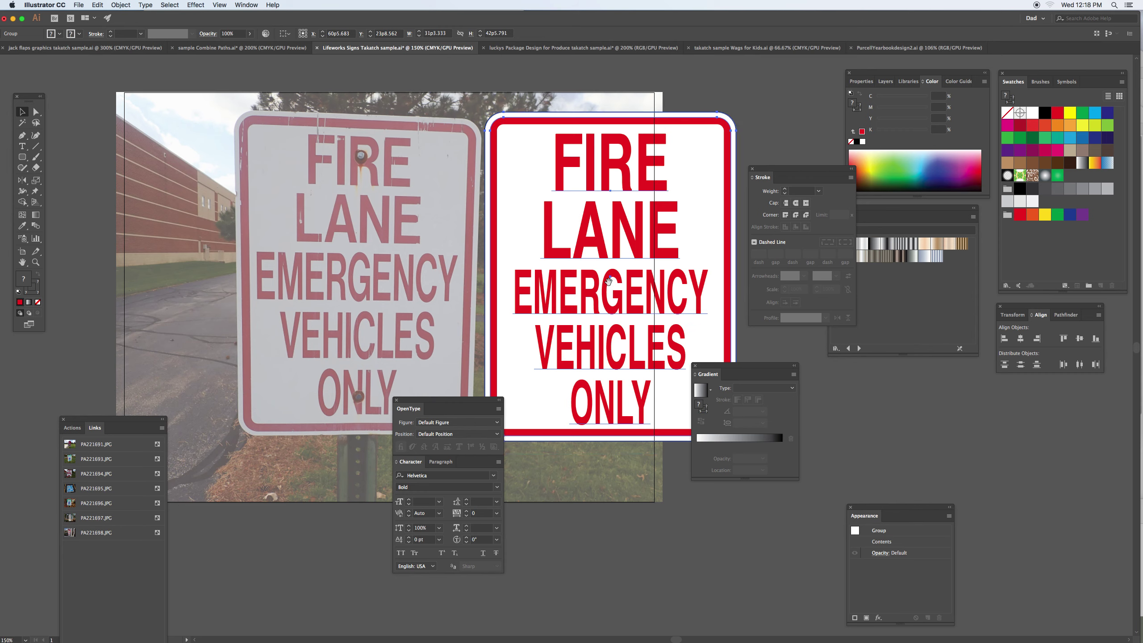
# Move the Character/OpenType and Gradient panels clear of the sign and the empty canvas beside it.
pyautogui.hscroll(4, 540, 253)
pyautogui.scroll(-2, 540, 253)
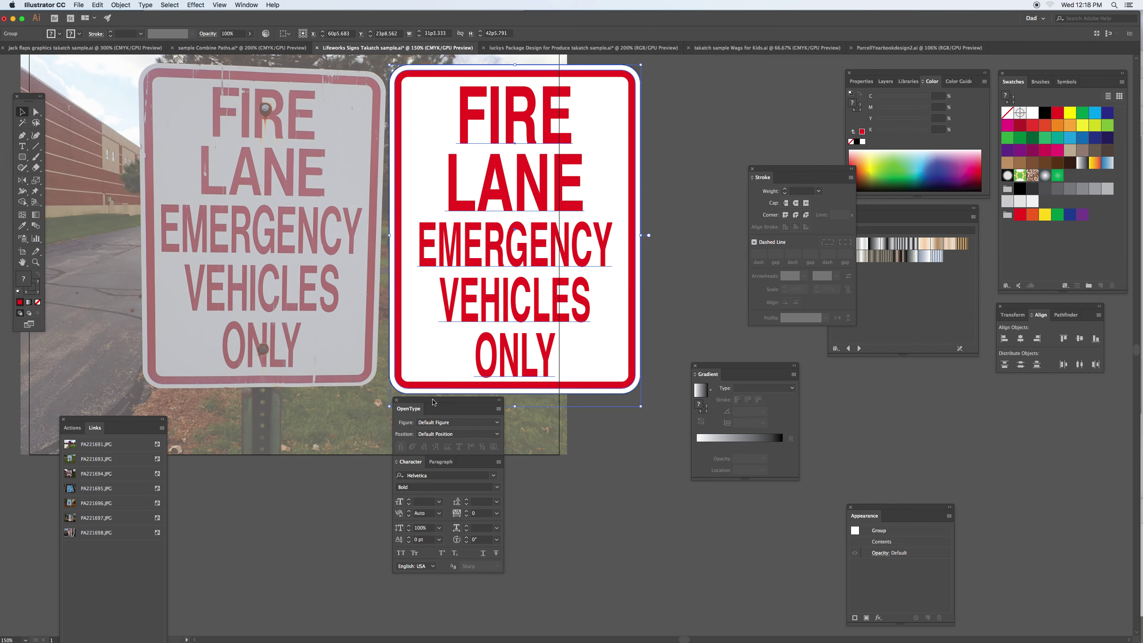
pyautogui.moveTo(435, 400); pyautogui.dragTo(896, 379)
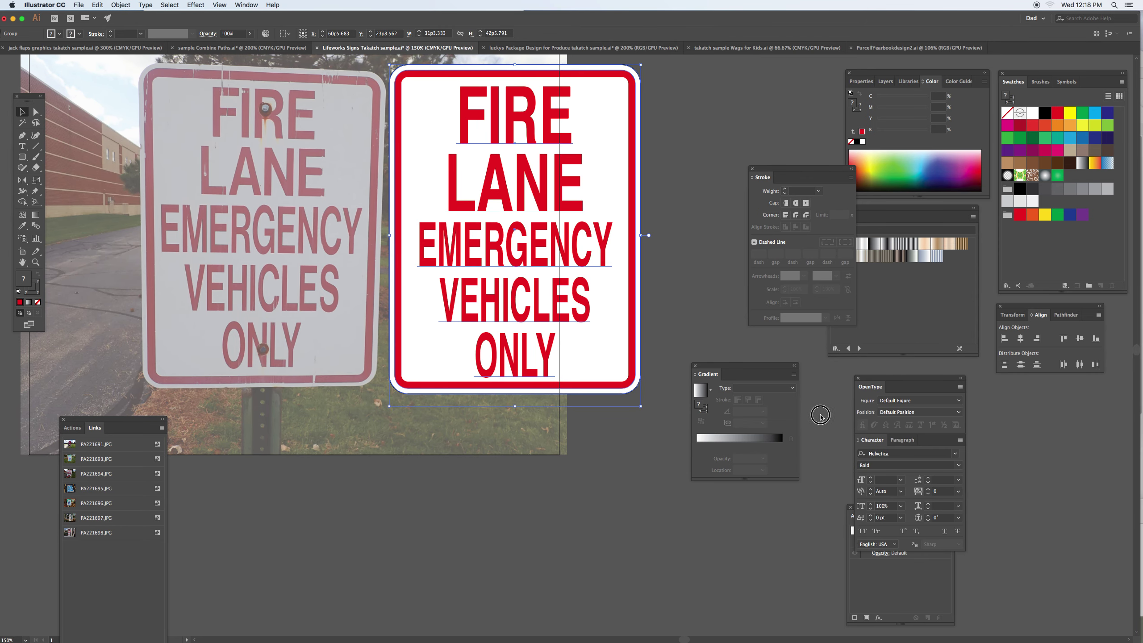
pyautogui.moveTo(778, 376); pyautogui.dragTo(1060, 414)
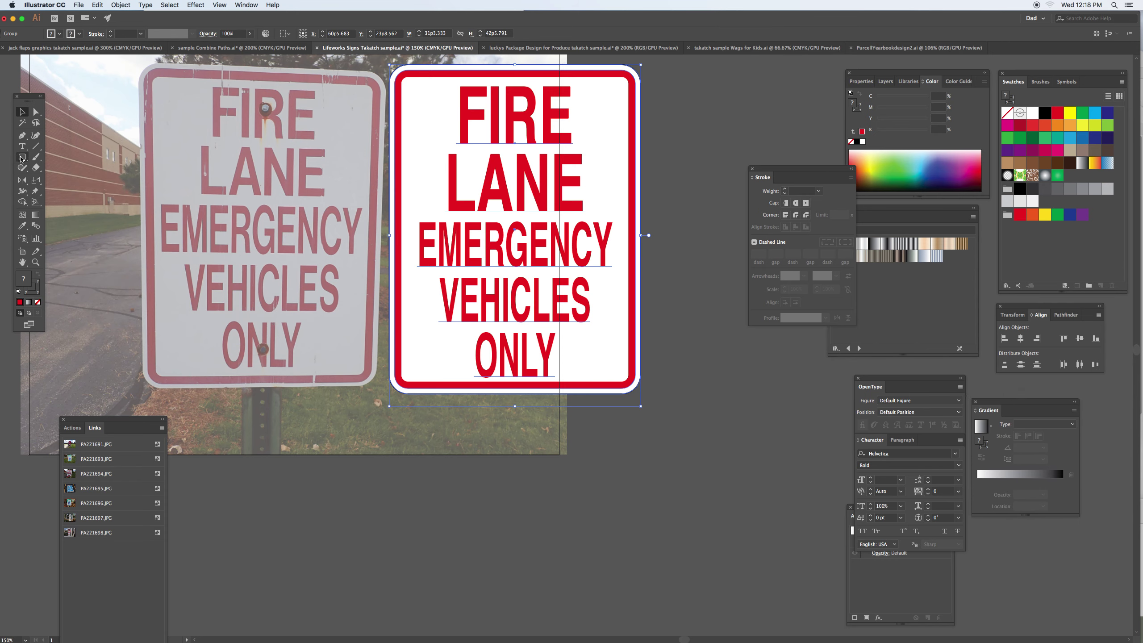
# Draw a tall post rectangle about 3p7 wide and 56p2 high right of the sign, filled dark green (C=90 M=30 Y=95 K=30).
pyautogui.click(22, 158)
pyautogui.moveTo(22, 159); pyautogui.dragTo(55, 158)
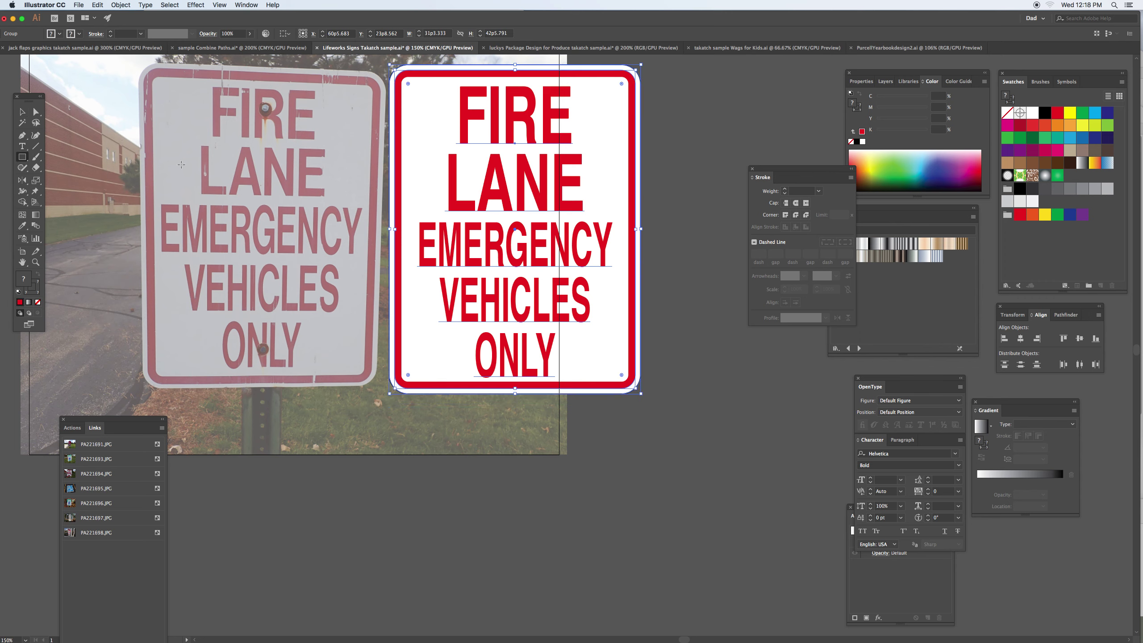
pyautogui.moveTo(666, 136); pyautogui.dragTo(694, 585)
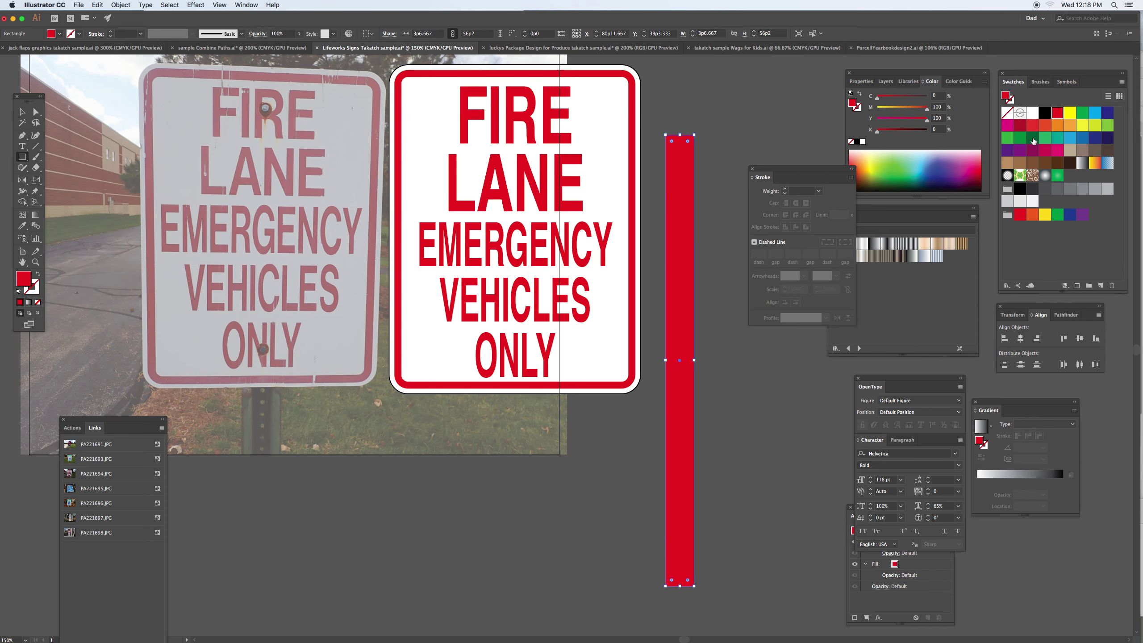
pyautogui.click(1033, 139)
# Draw a vertical line about 56p2 long just right of the green post with a 7 pt black stroke.
pyautogui.click(36, 146)
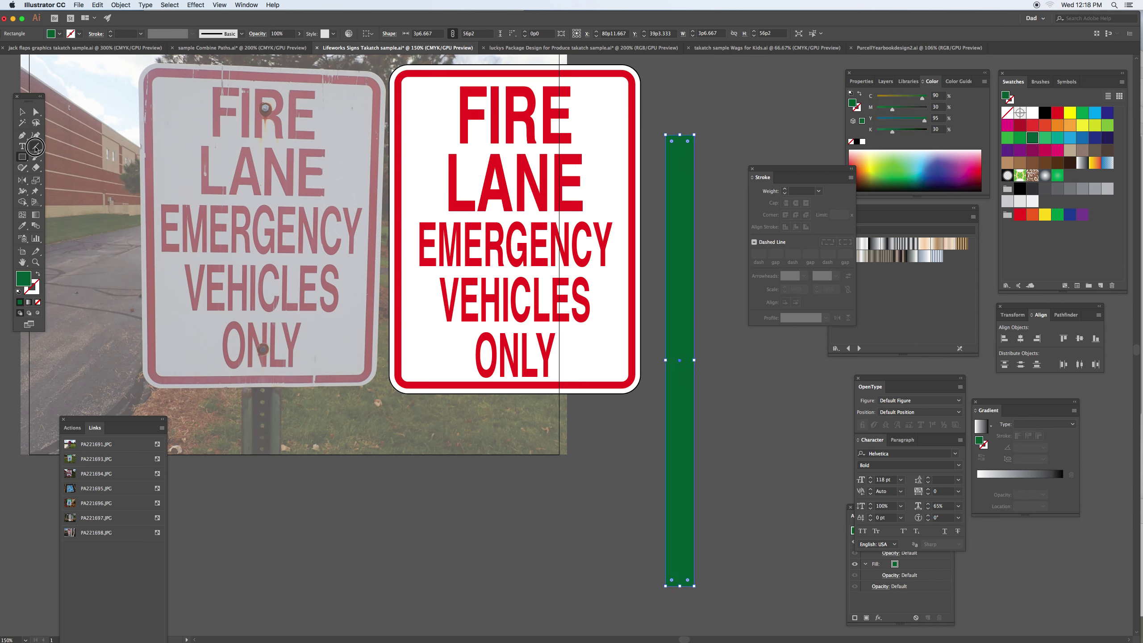
pyautogui.moveTo(713, 135); pyautogui.dragTo(713, 586)
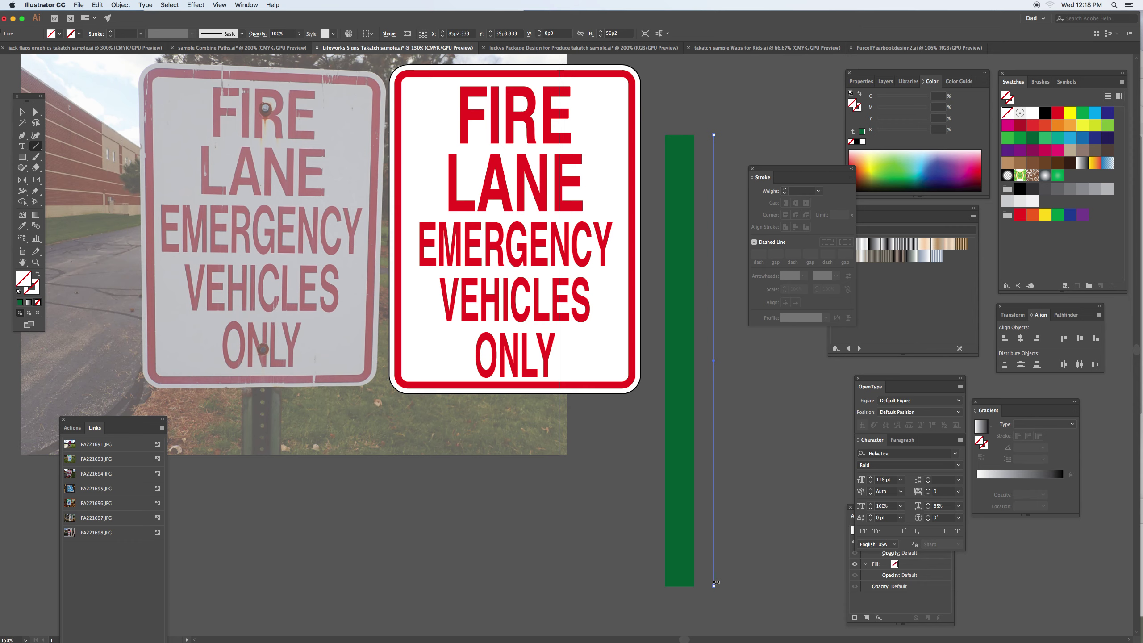
pyautogui.press('d')
pyautogui.press('x')
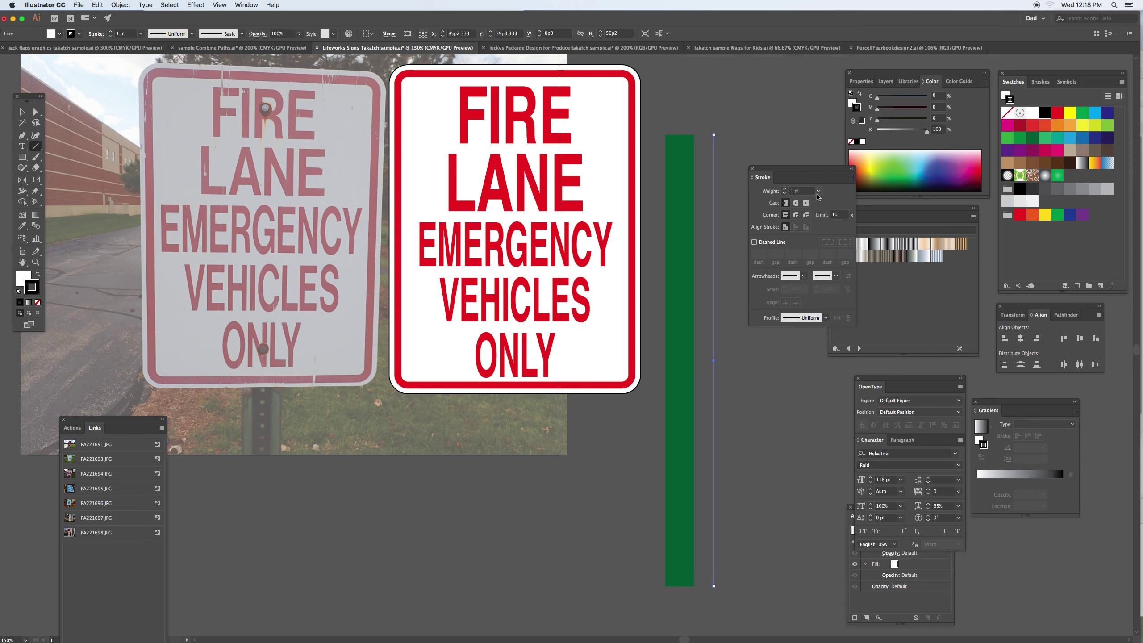
pyautogui.click(801, 191)
pyautogui.press('Up')
pyautogui.press('Up')
pyautogui.press('Up')
pyautogui.write('7')
pyautogui.press('Return')
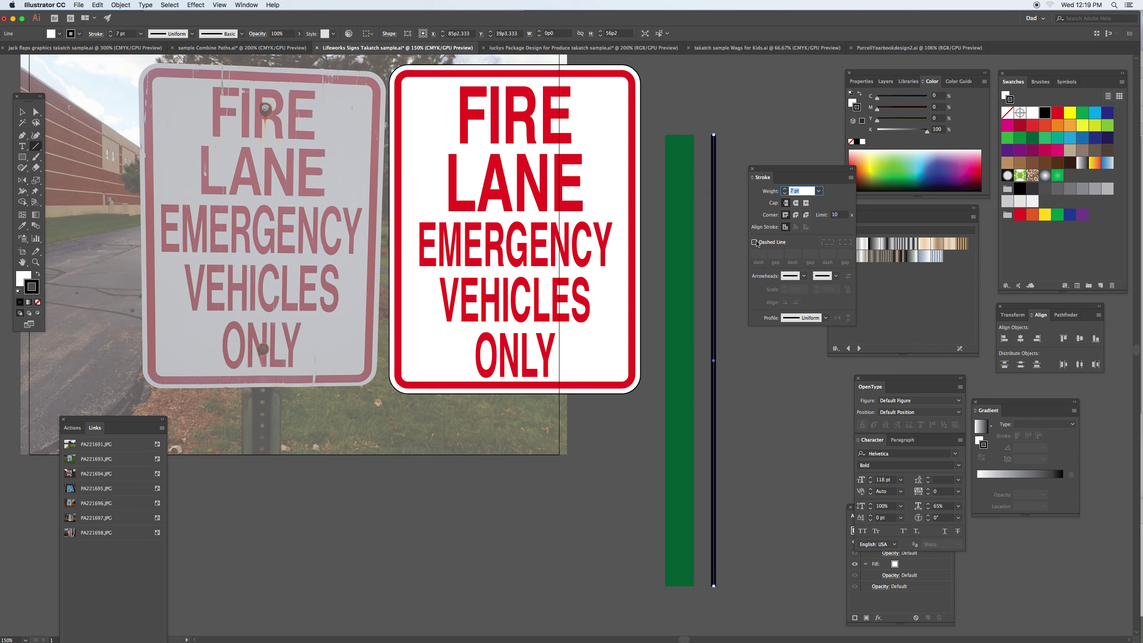
# Turn the line into a row of dots with round caps, a 0 pt dash and a 17 pt gap.
pyautogui.click(754, 242)
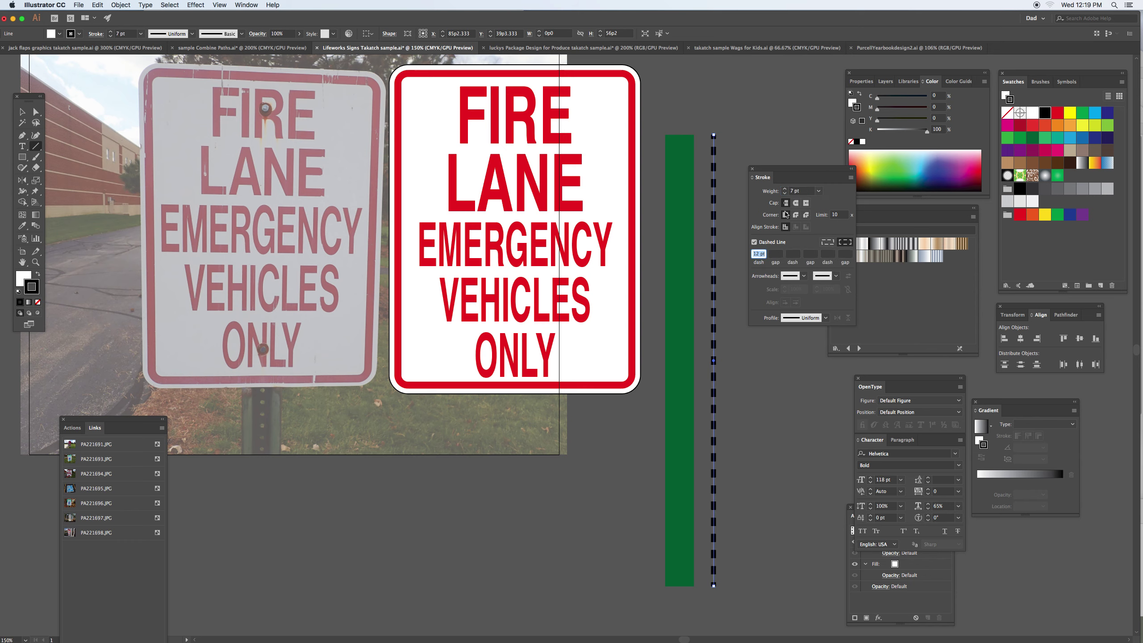
pyautogui.click(795, 203)
pyautogui.moveTo(765, 255); pyautogui.dragTo(750, 254)
pyautogui.write('0')
pyautogui.click(775, 254)
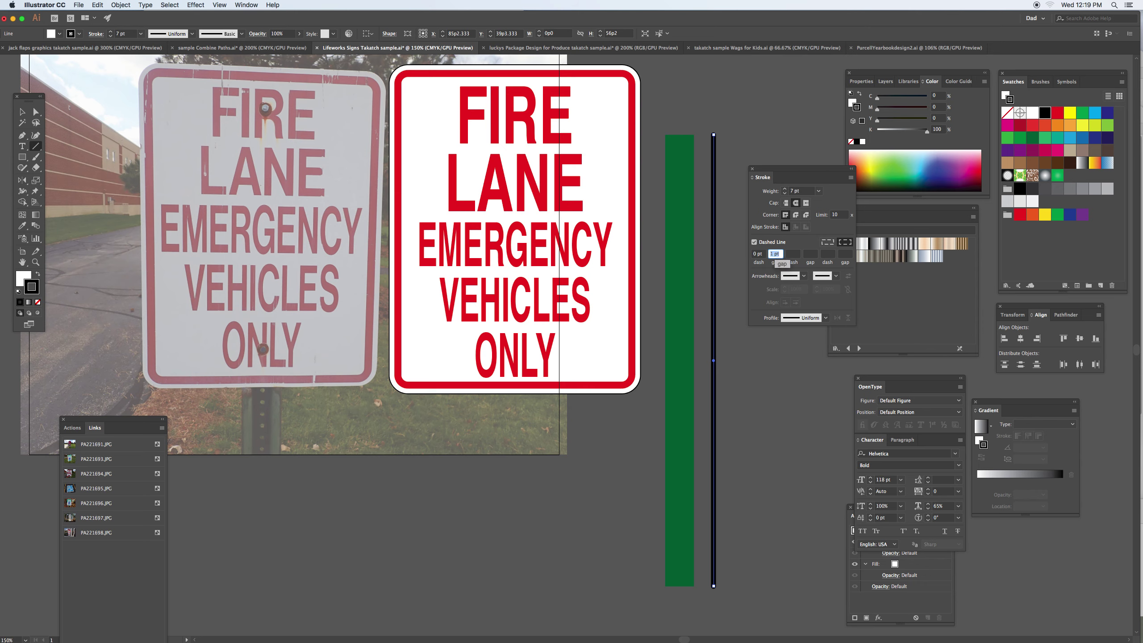
pyautogui.write('15')
pyautogui.press('Return')
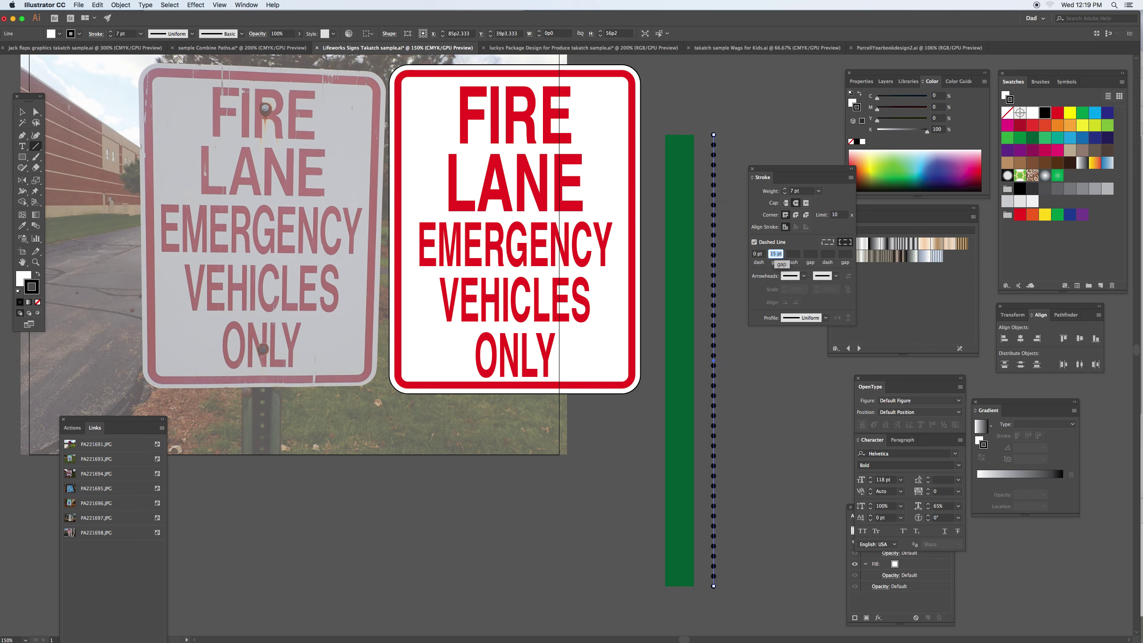
pyautogui.write('17')
pyautogui.press('Return')
# Increase the dotted line's stroke weight to 11 pt and its gap to 22 pt.
pyautogui.click(803, 191)
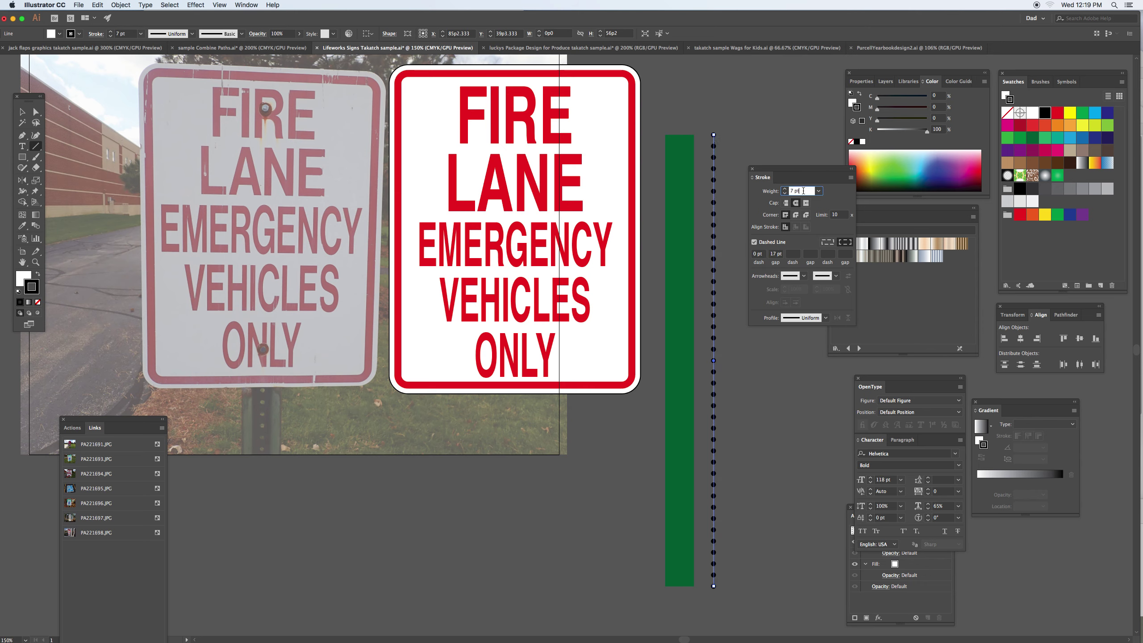
pyautogui.write('11')
pyautogui.press('Return')
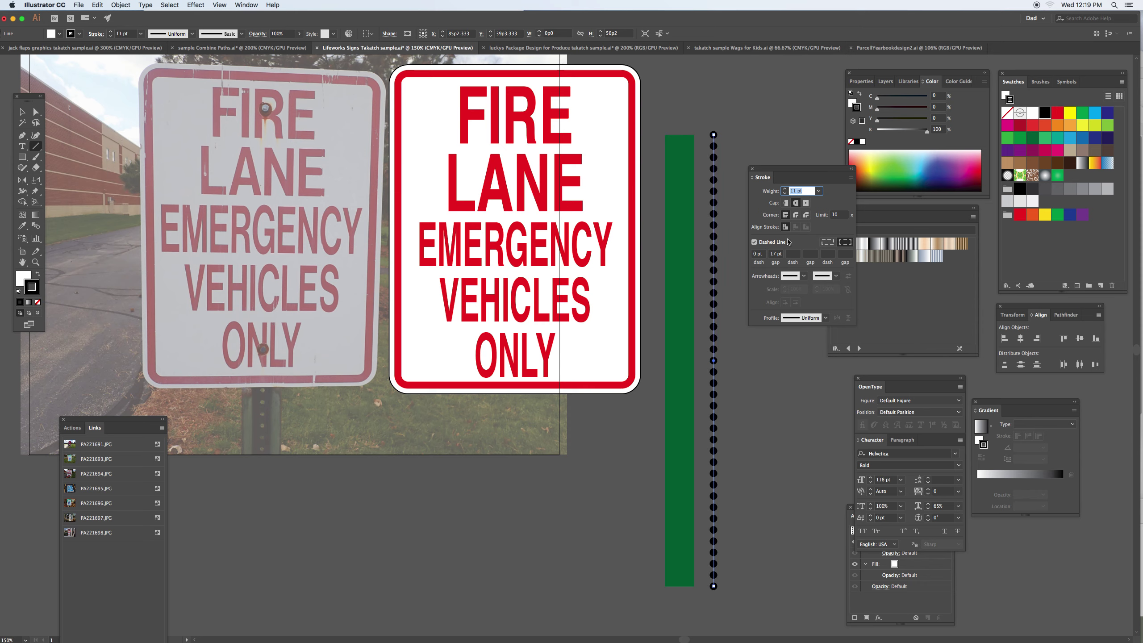
pyautogui.click(777, 254)
pyautogui.press('Up')
pyautogui.press('Up')
pyautogui.press('Up')
pyautogui.press('Up')
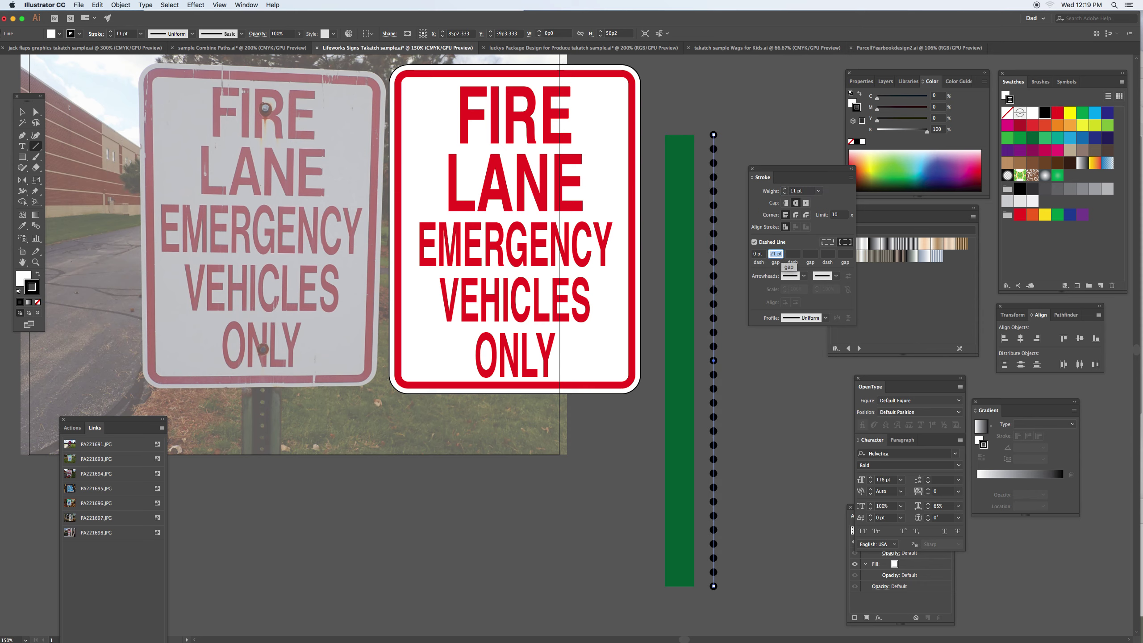
pyautogui.press('Up')
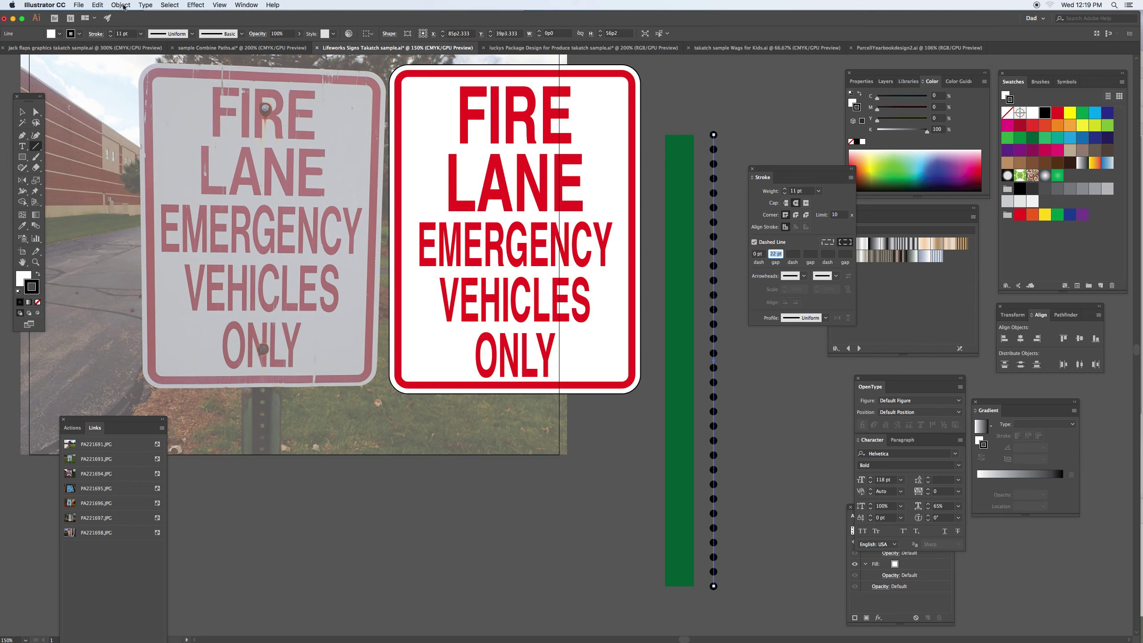
# Convert the dotted line to filled shapes with Outline Stroke.
pyautogui.click(120, 5)
pyautogui.moveTo(137, 197)
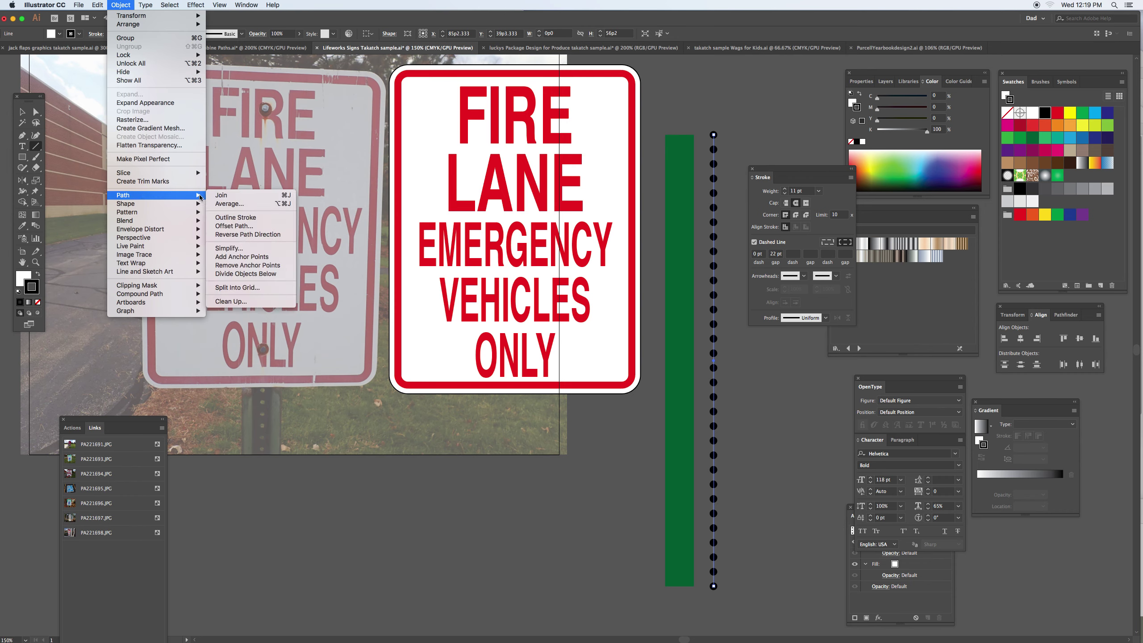
pyautogui.click(235, 217)
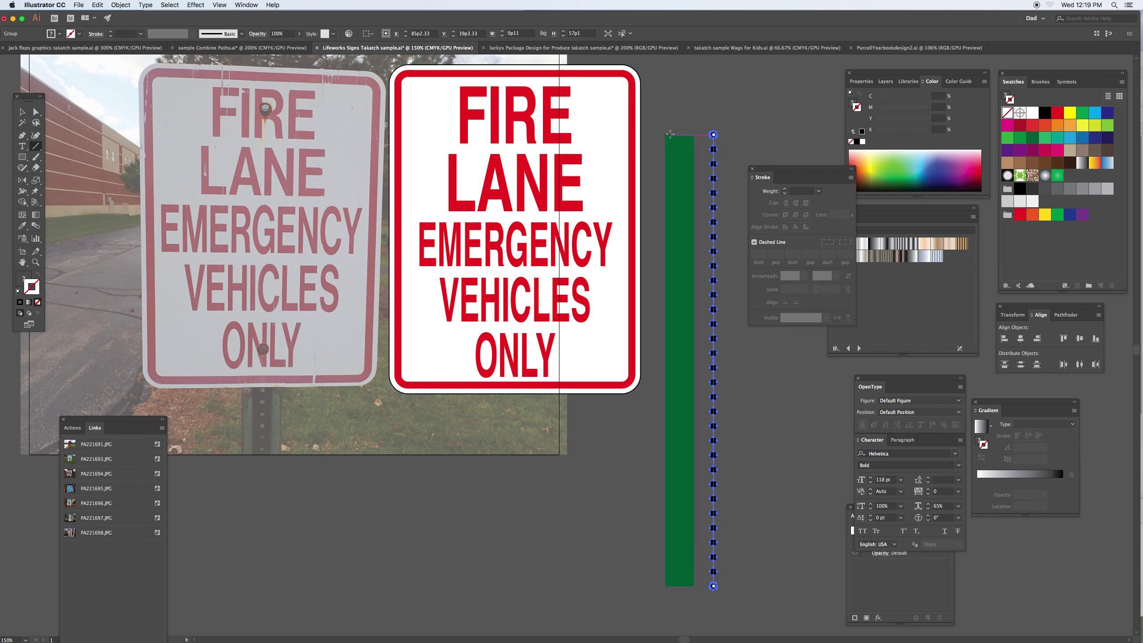
# Place the column of dots over the green post, with its first dot at the post's upper end.
pyautogui.press('v')
pyautogui.moveTo(719, 131); pyautogui.dragTo(691, 153)
pyautogui.click(714, 150)
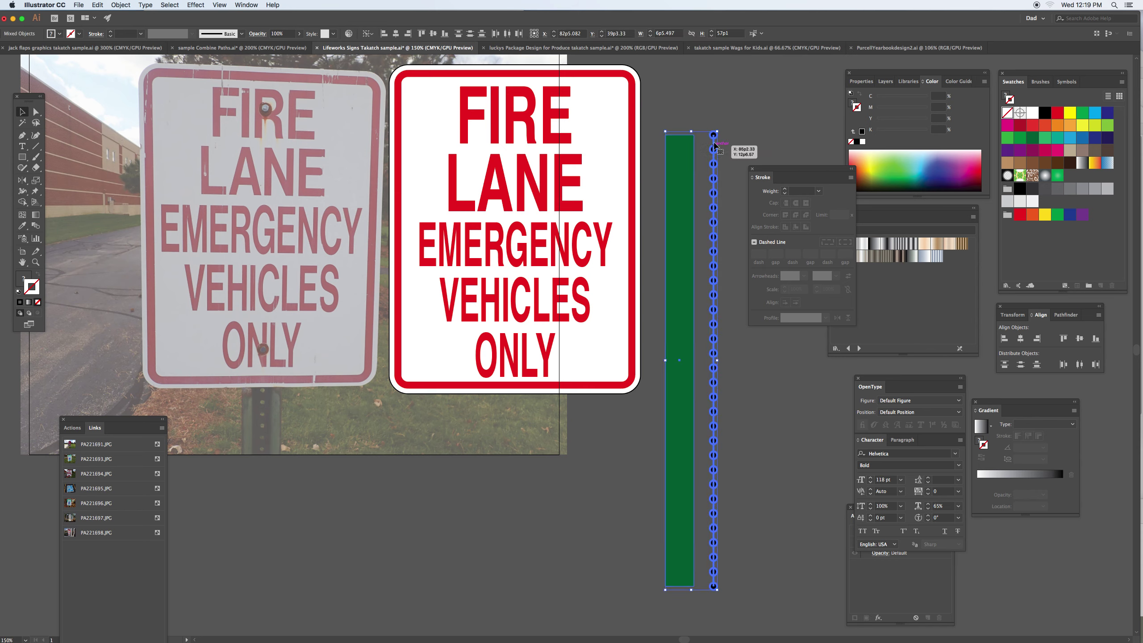
pyautogui.click(723, 140)
pyautogui.moveTo(714, 148); pyautogui.dragTo(683, 156)
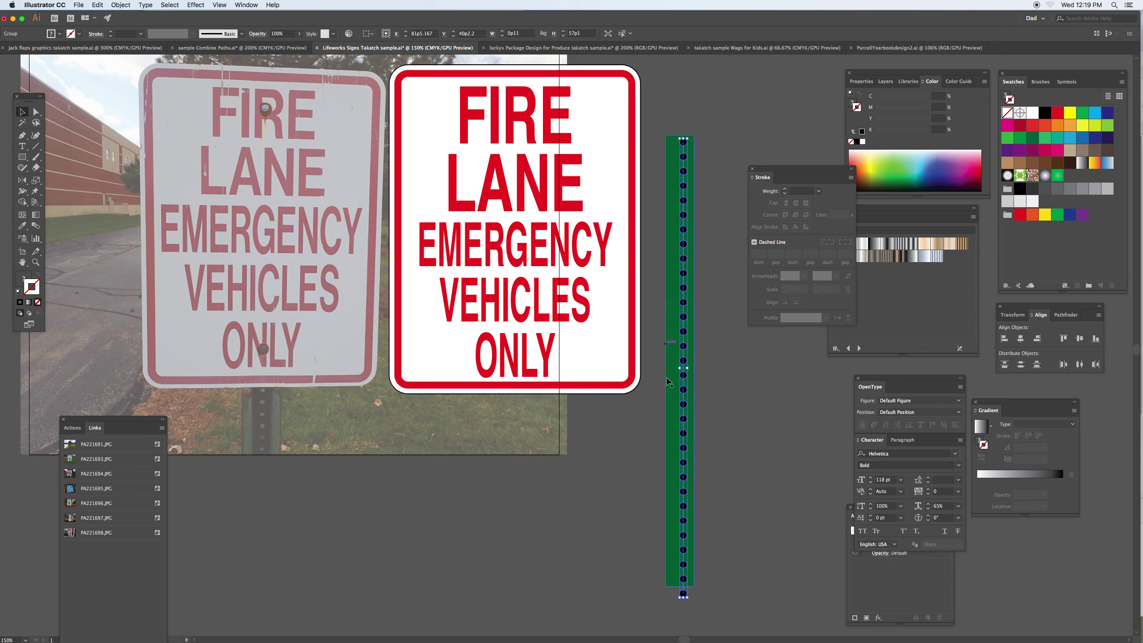
pyautogui.press('Up')
pyautogui.press('Up')
pyautogui.press('Up')
pyautogui.press('Up')
pyautogui.press('Up')
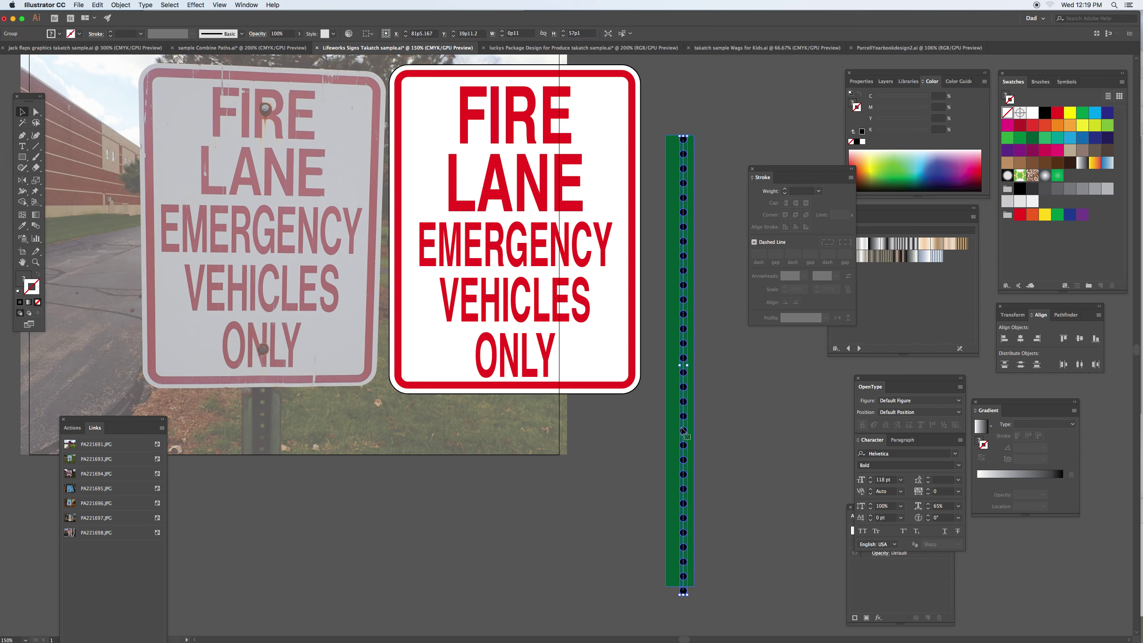
pyautogui.moveTo(683, 594); pyautogui.dragTo(684, 587)
pyautogui.press('super+z')
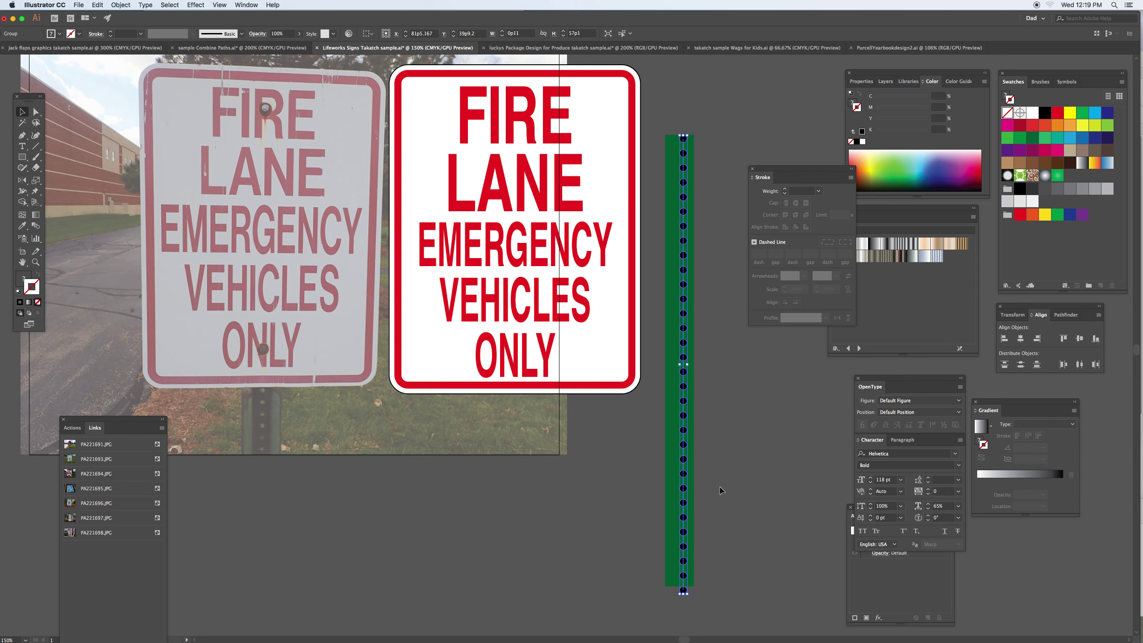
# Centre the dots horizontally on the post and subtract them from it with Minus Front to punch the holes.
pyautogui.moveTo(723, 479); pyautogui.dragTo(632, 524)
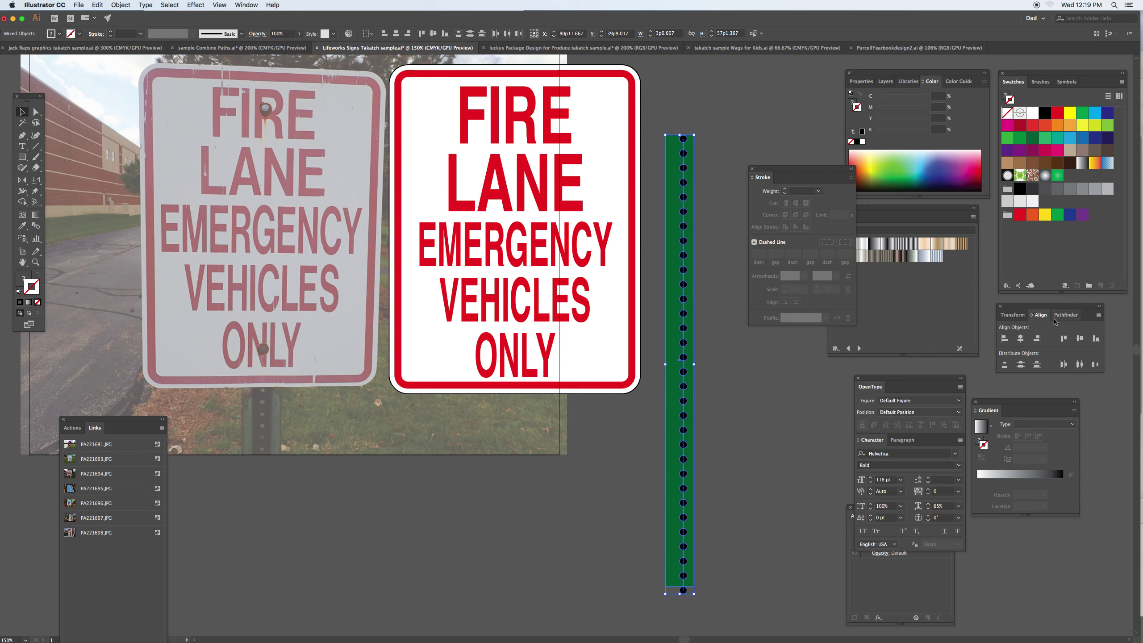
pyautogui.click(1020, 338)
pyautogui.click(1020, 339)
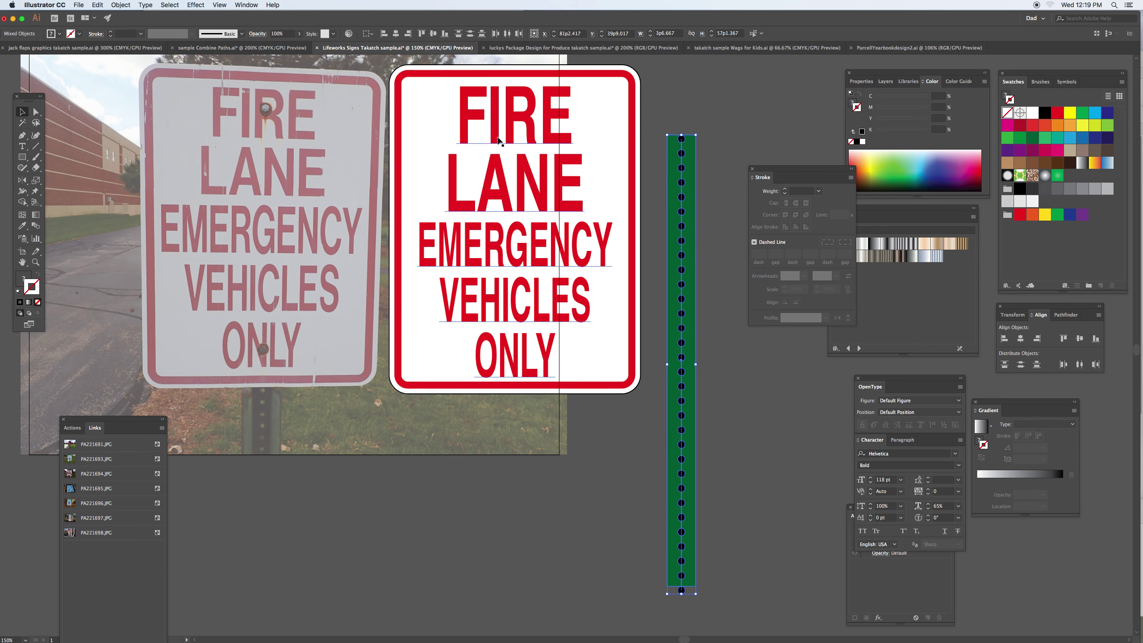
pyautogui.click(1064, 315)
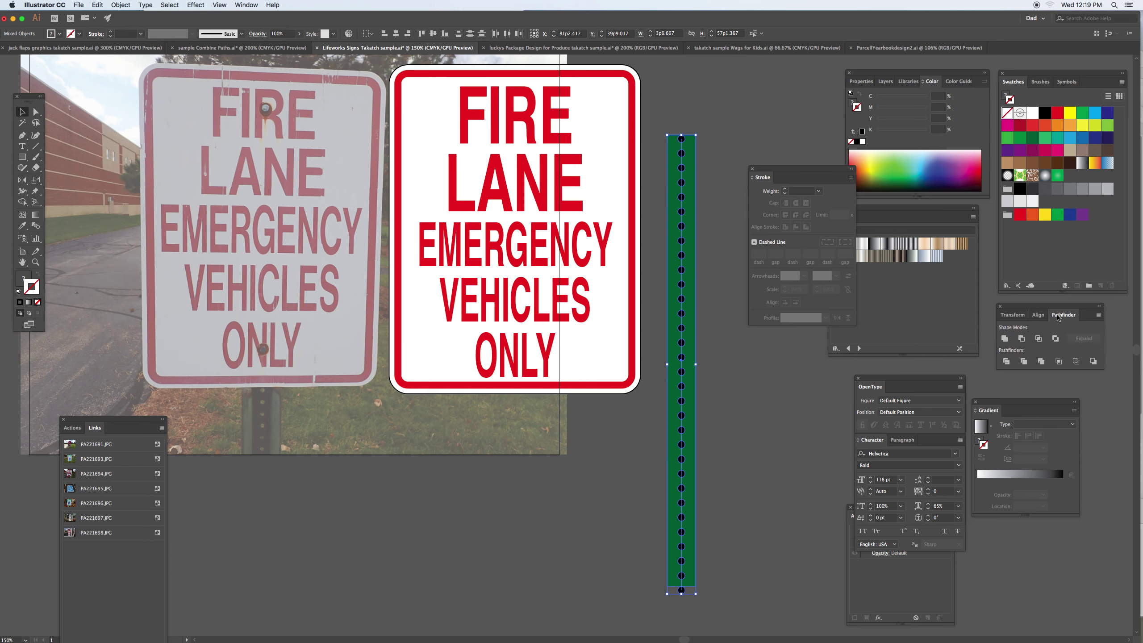
pyautogui.click(1022, 339)
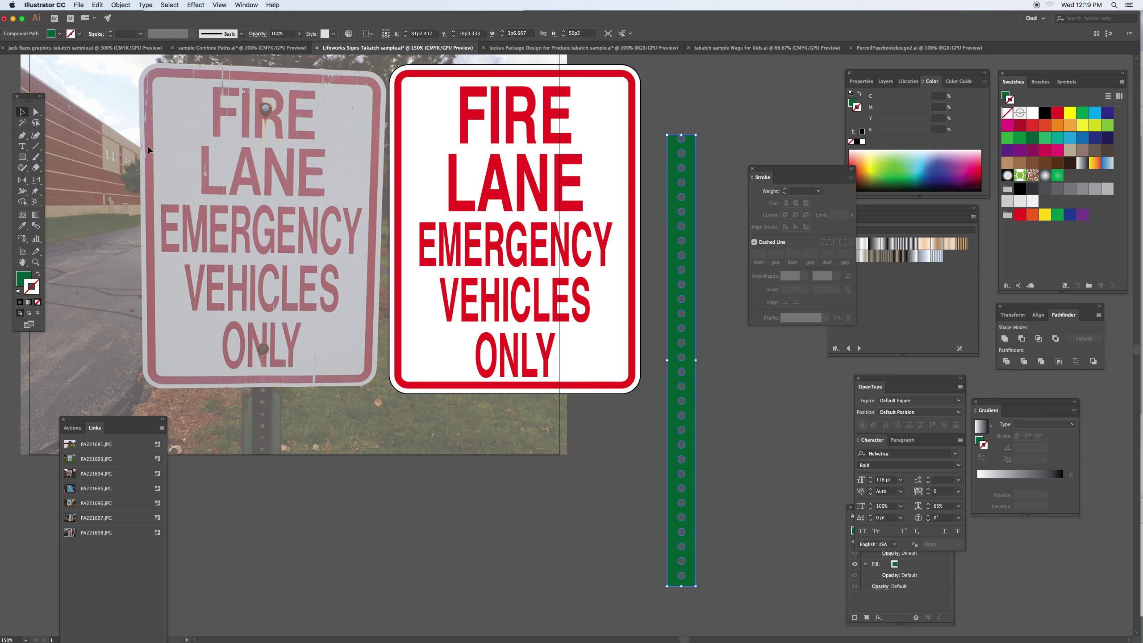
# Draw a strip about 0p11 wide and 56p6 high along the post's right edge, filled C=85 M=10 Y=100 K=10 without stroke.
pyautogui.click(20, 158)
pyautogui.moveTo(704, 133); pyautogui.dragTo(698, 588)
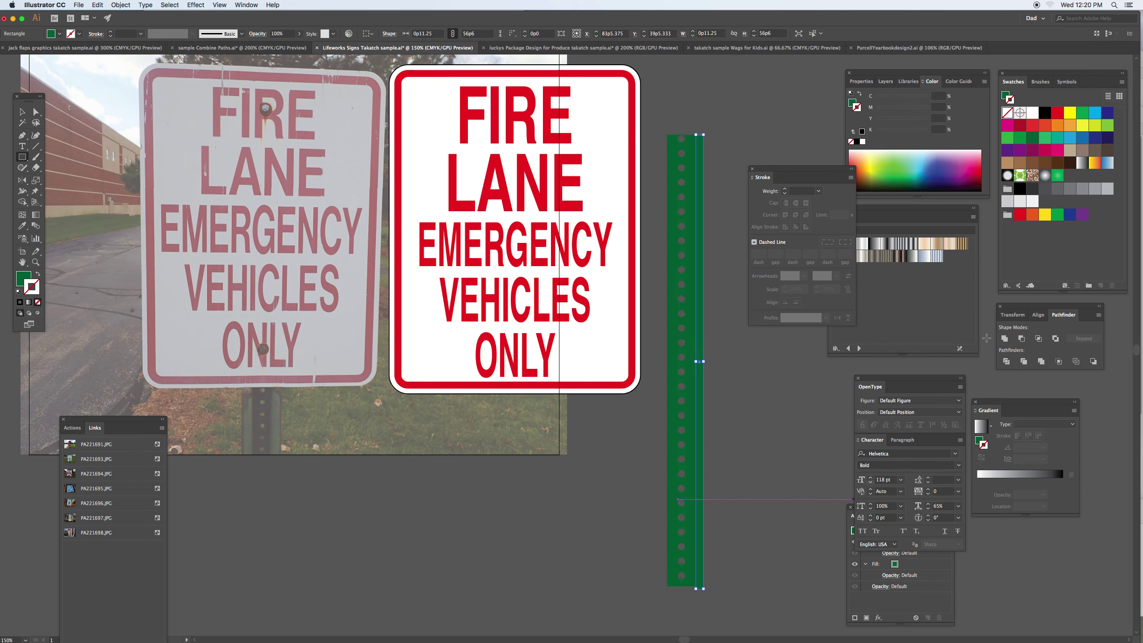
pyautogui.click(1020, 138)
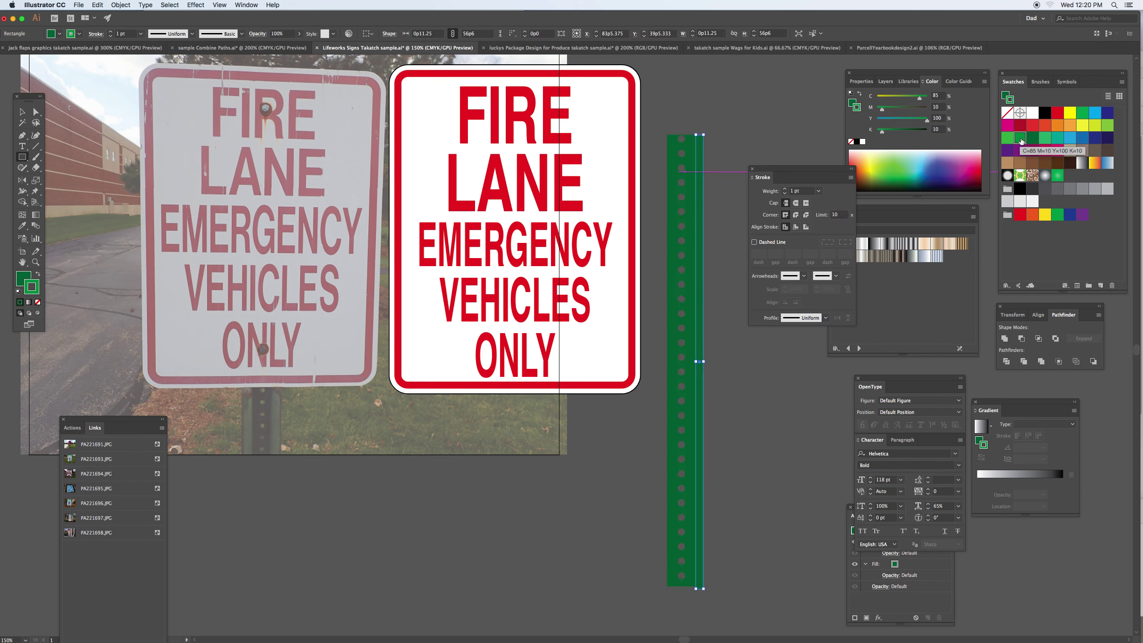
pyautogui.press('/')
pyautogui.press('x')
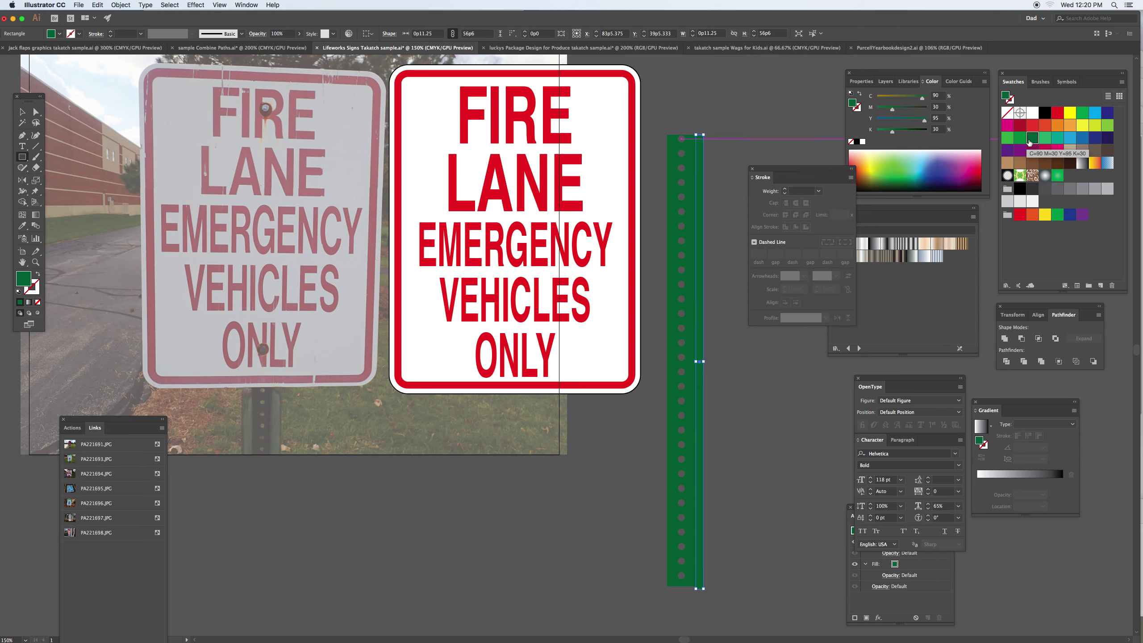
pyautogui.click(1020, 138)
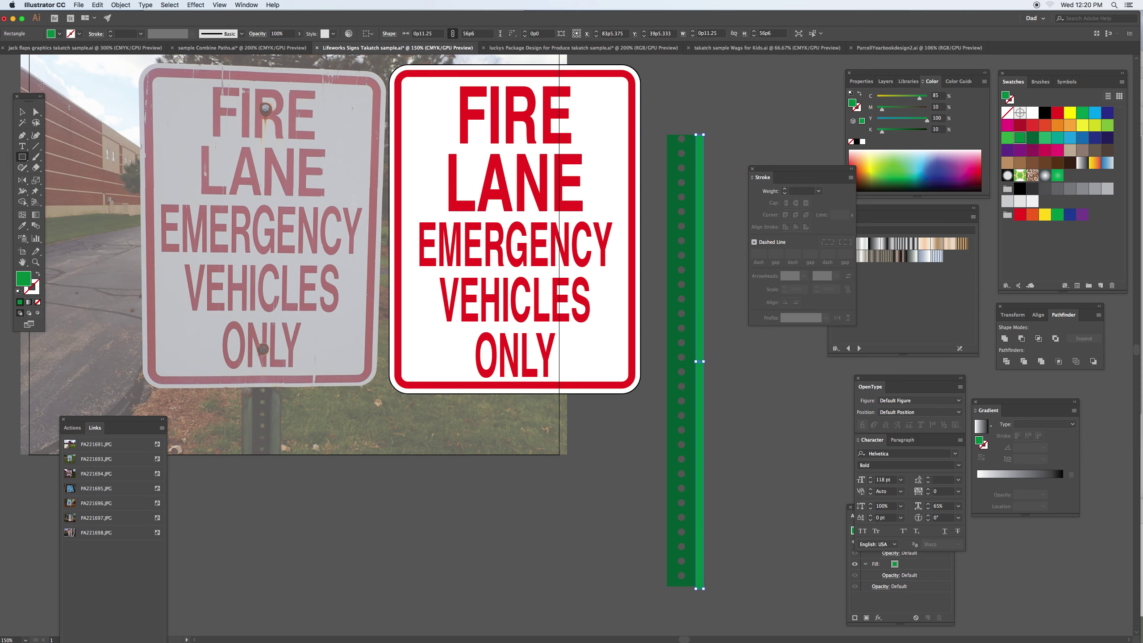
# Shift the bright green strip just inside the post's right edge and place a copy along the post's left edge.
pyautogui.click(22, 111)
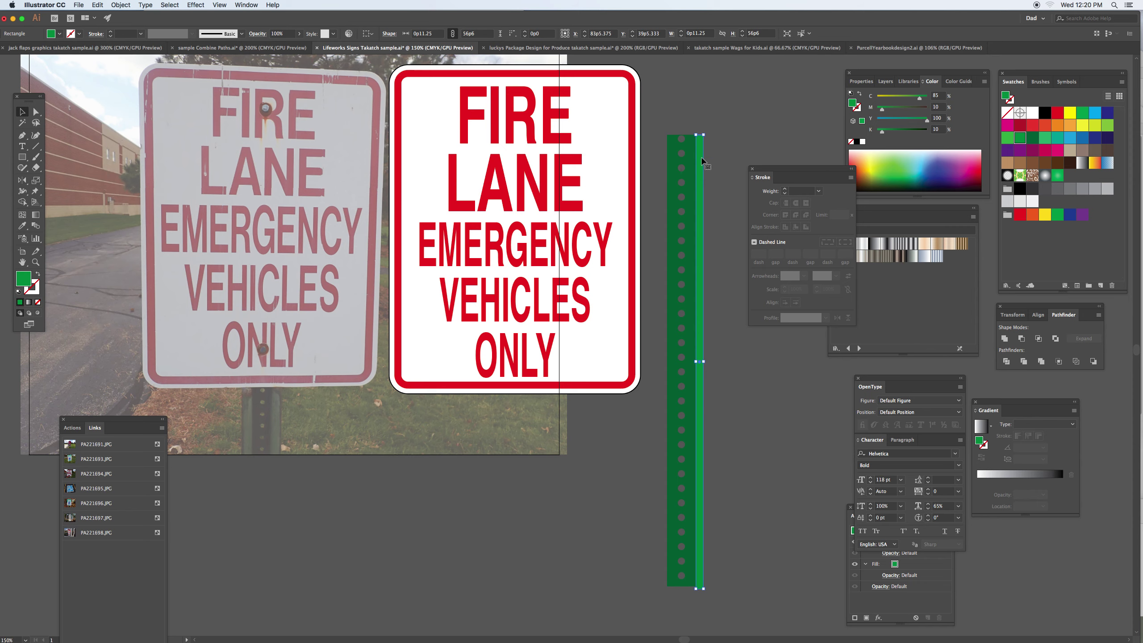
pyautogui.moveTo(702, 161); pyautogui.dragTo(672, 163)
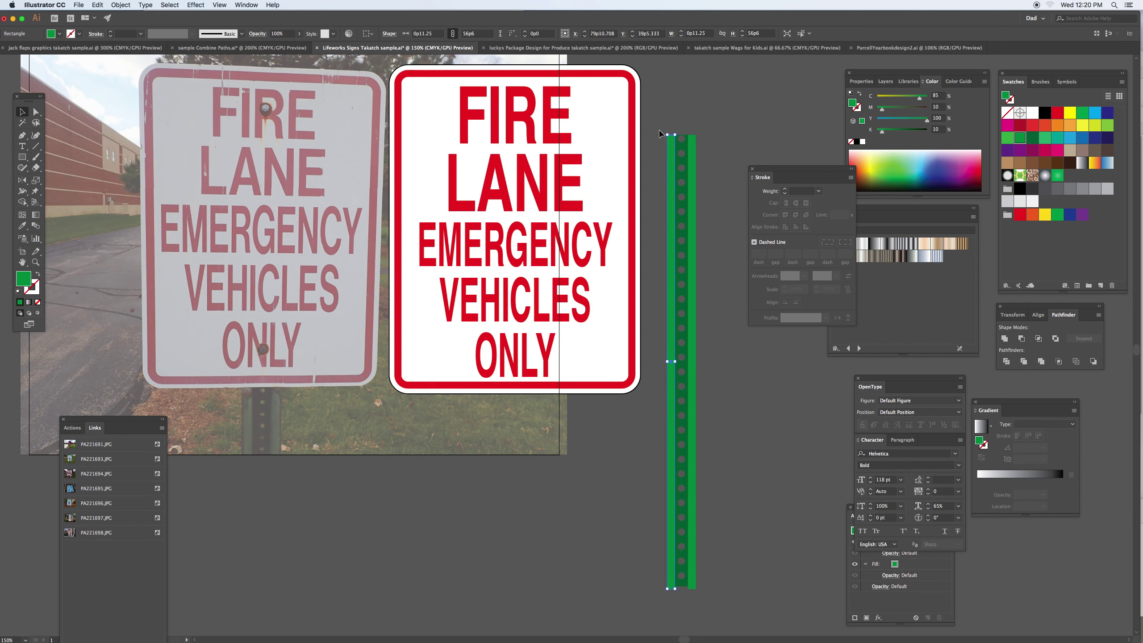
pyautogui.press('super+a')
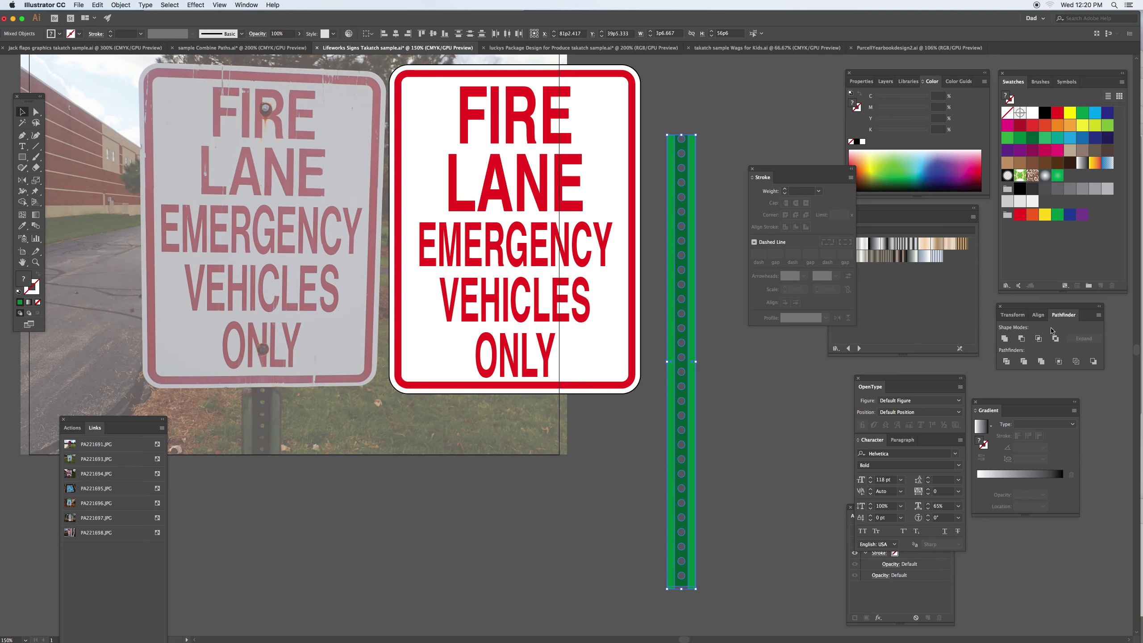
pyautogui.click(1037, 315)
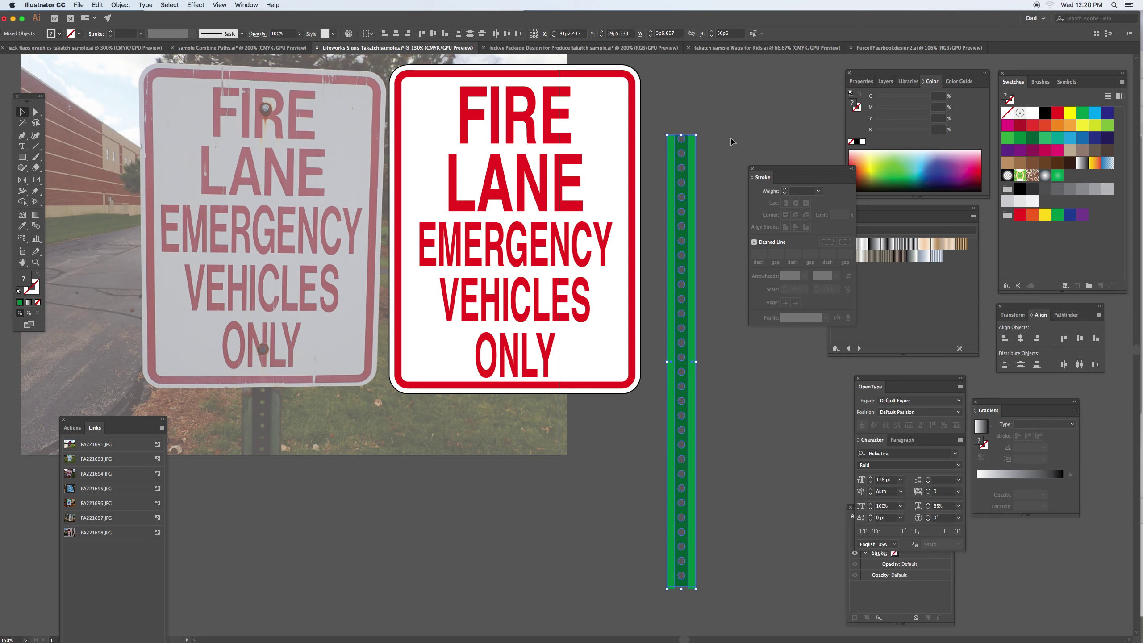
# Fill the perforated post with the green gradient swatch New Gradient Swatch 1 and change the gradient type to Linear.
pyautogui.click(684, 150)
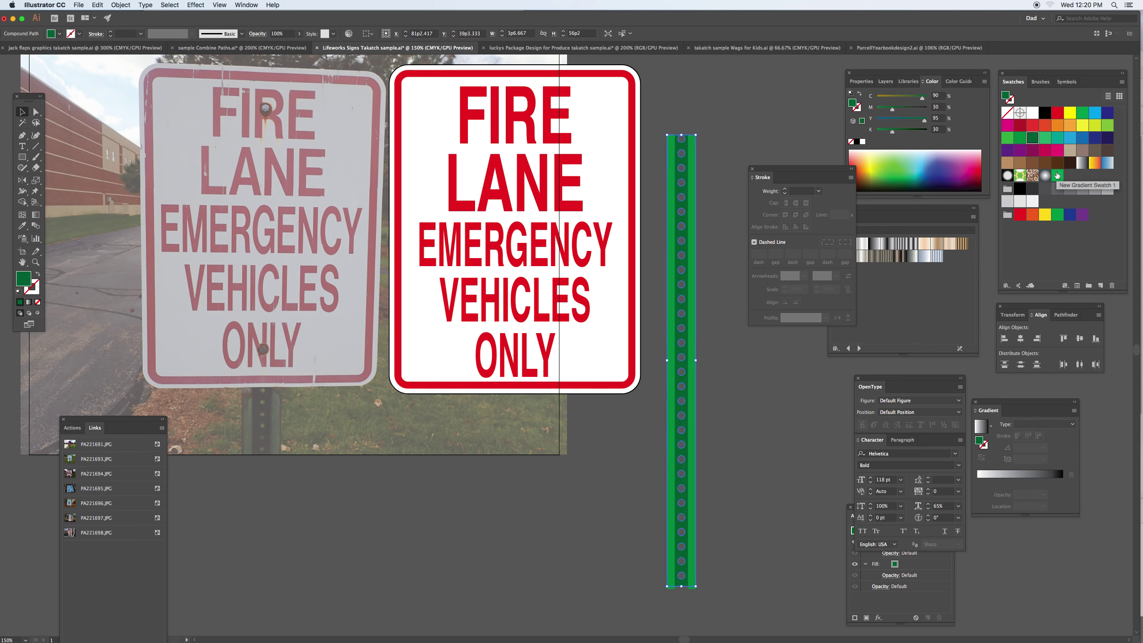
pyautogui.click(1058, 175)
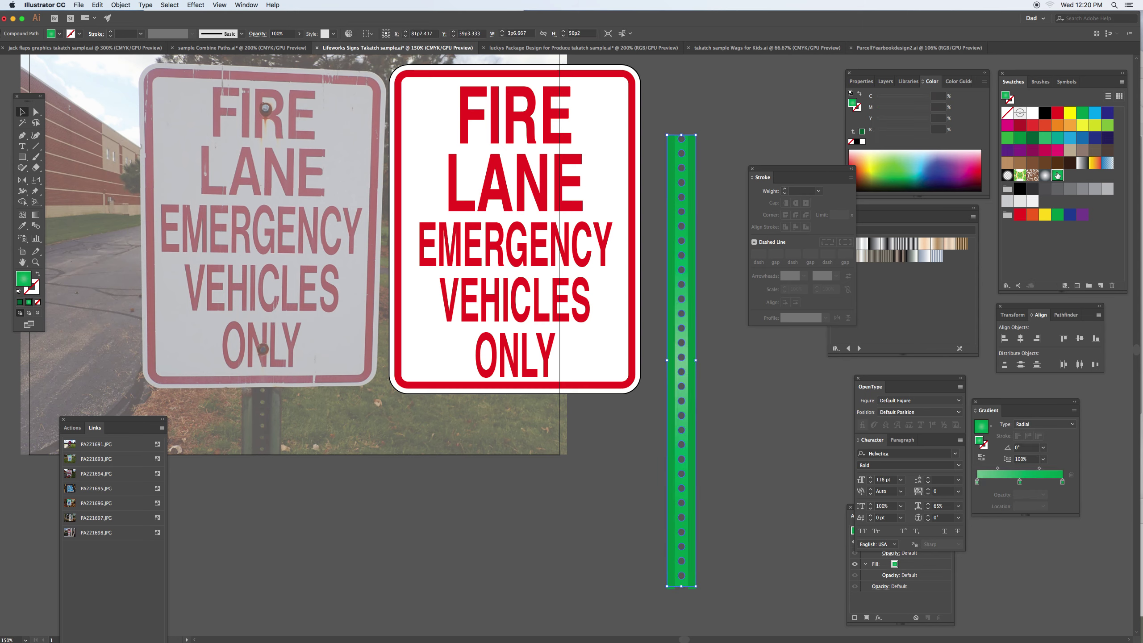
pyautogui.press('g')
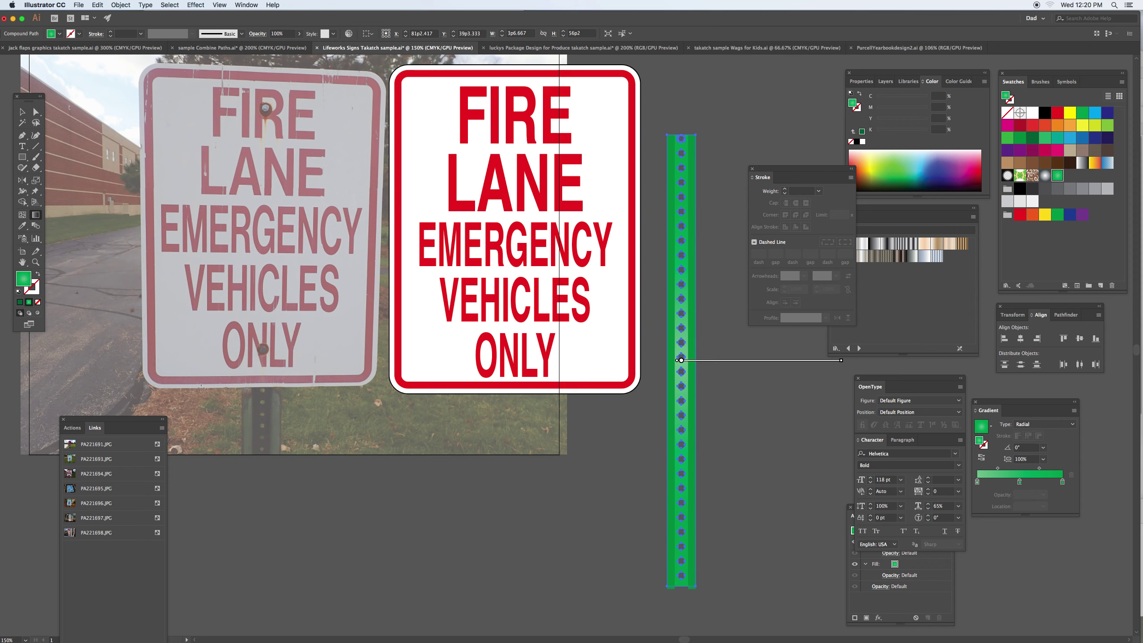
pyautogui.click(1058, 431)
pyautogui.click(1059, 427)
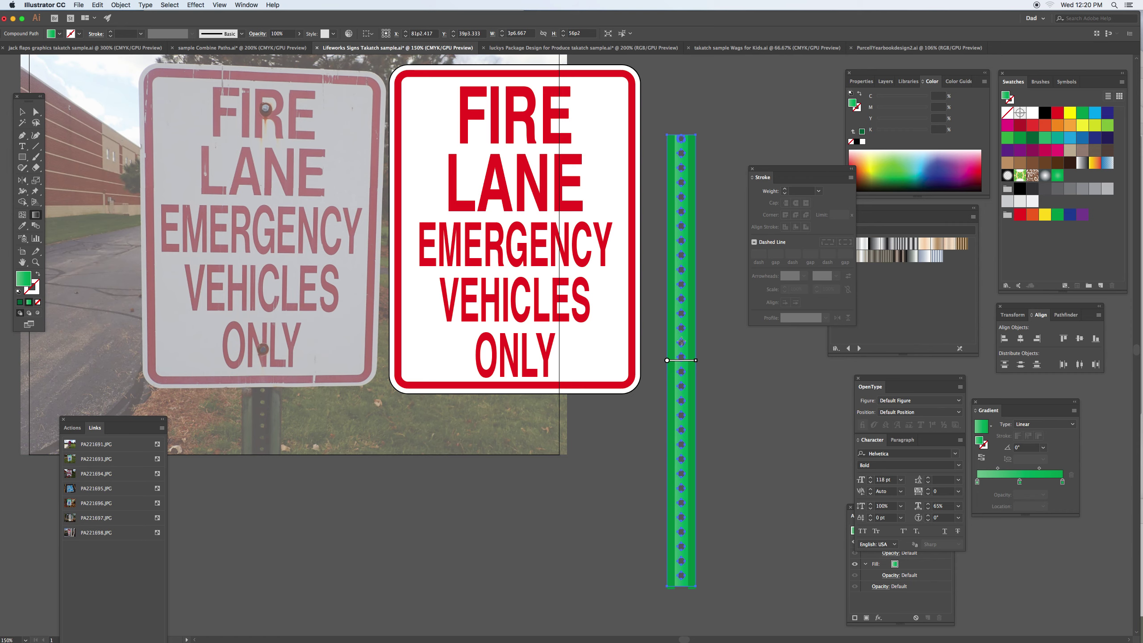
# Run the post's gradient vertically at 90° and set its upper end stop to dark green, C=90 M=30 Y=95 K=30.
pyautogui.moveTo(683, 217); pyautogui.dragTo(682, 374)
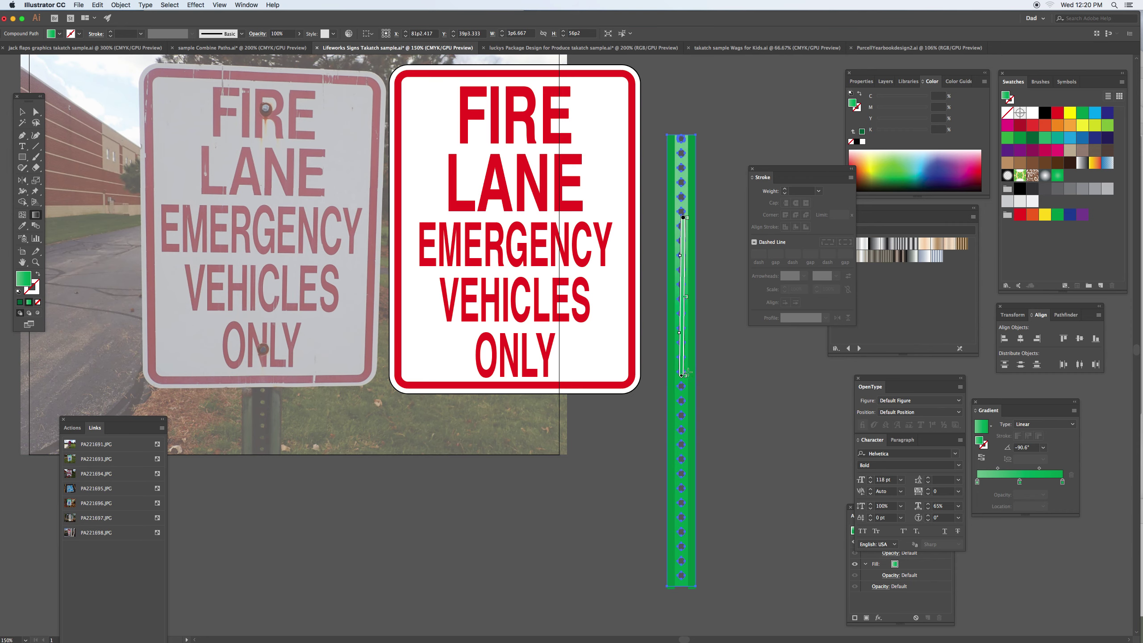
pyautogui.click(686, 339)
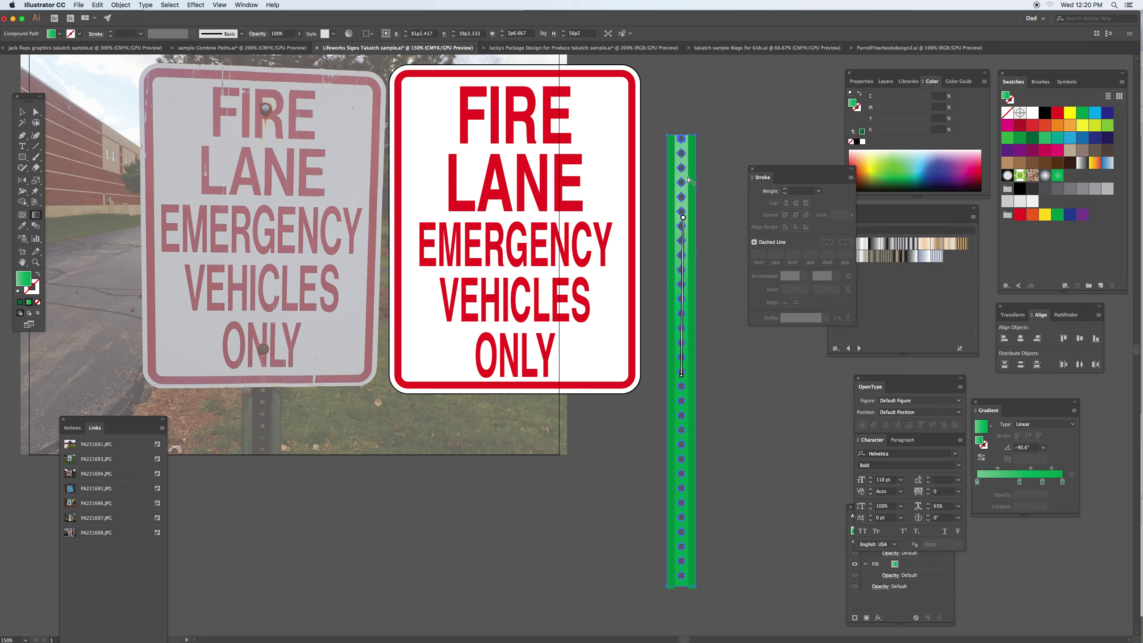
pyautogui.moveTo(673, 332)
pyautogui.mouseDown()
pyautogui.moveTo(672, 148)
pyautogui.moveTo(680, 158)
pyautogui.mouseUp()
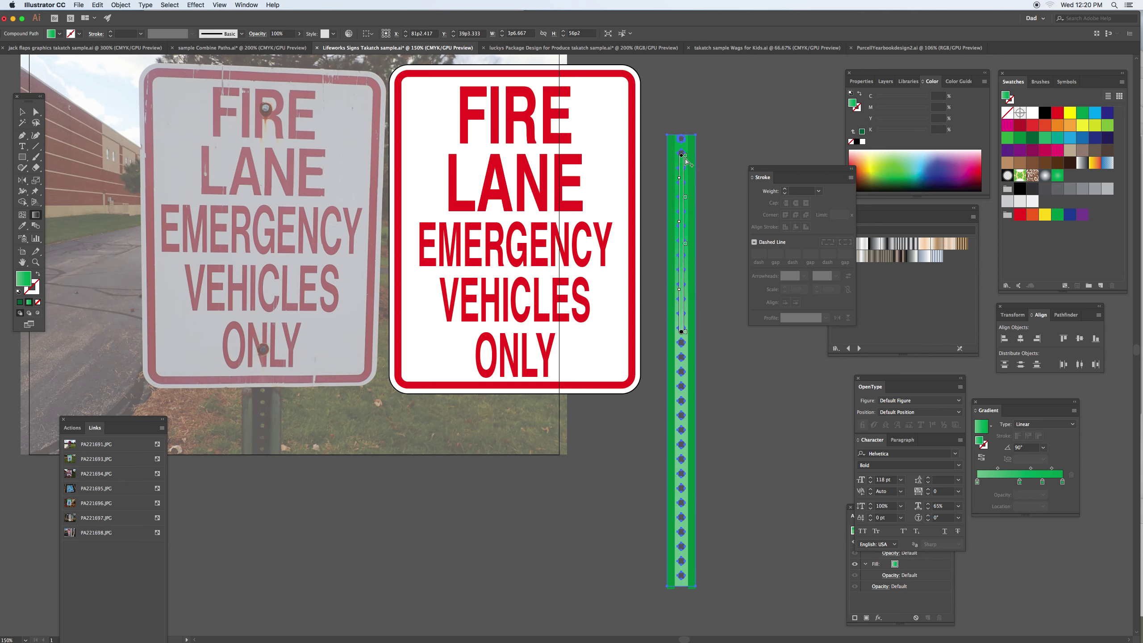
pyautogui.doubleClick(682, 156)
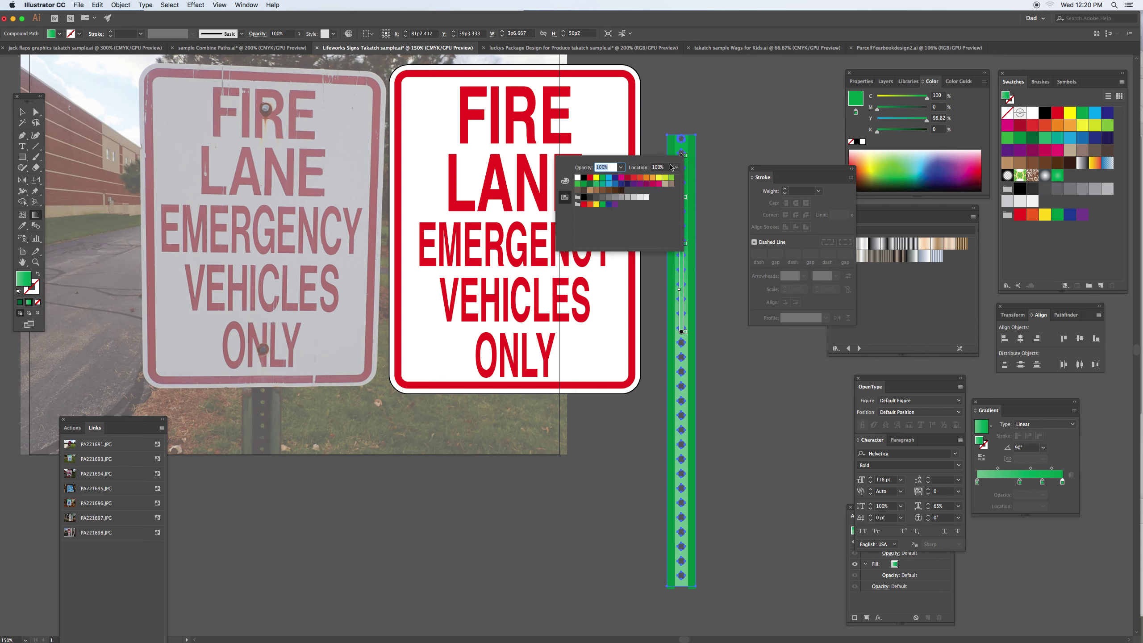
pyautogui.click(590, 184)
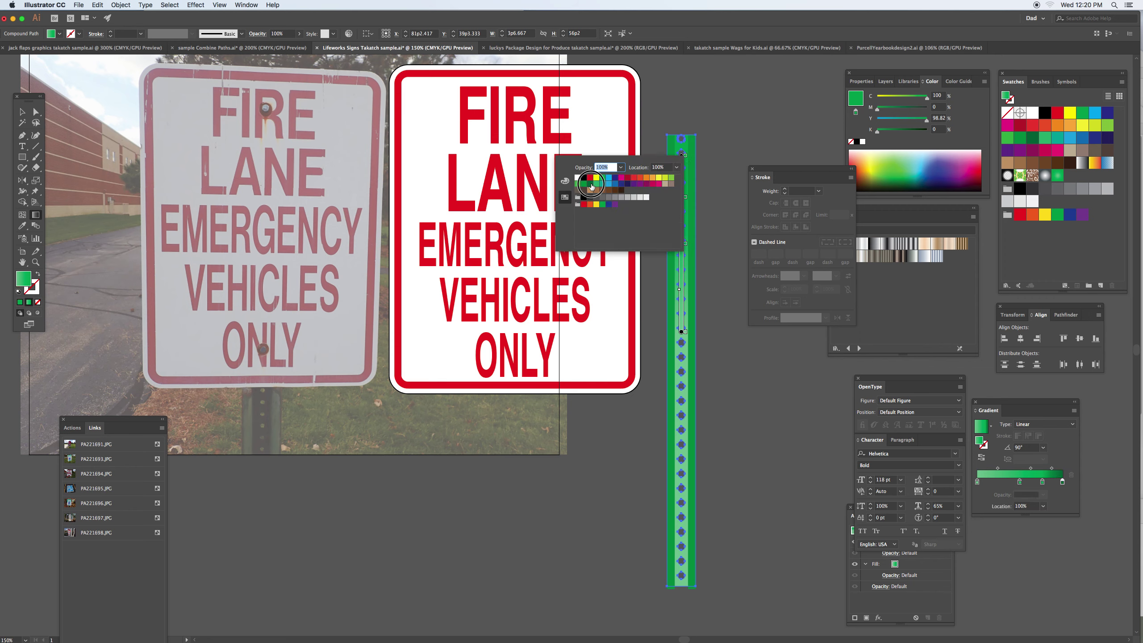
# Shift the gradient slightly down the post and remove its light green stop.
pyautogui.click(687, 199)
pyautogui.moveTo(685, 198); pyautogui.dragTo(697, 201)
pyautogui.moveTo(681, 333); pyautogui.dragTo(679, 477)
pyautogui.press('super+z')
pyautogui.moveTo(681, 333)
pyautogui.moveTo(682, 333); pyautogui.dragTo(687, 360)
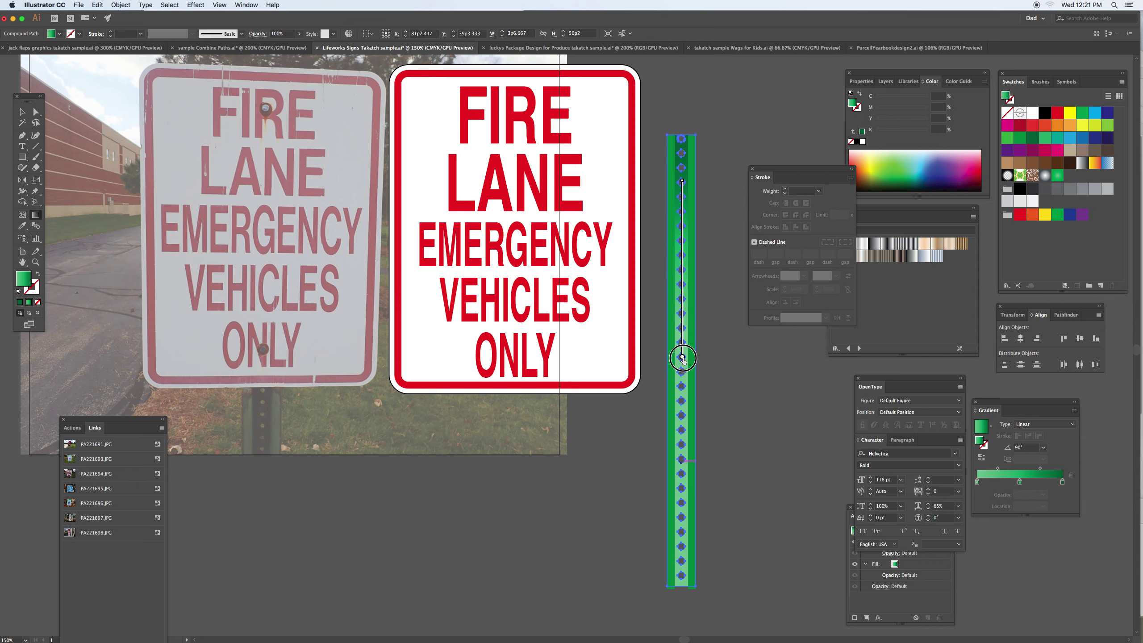
pyautogui.moveTo(685, 357); pyautogui.dragTo(706, 362)
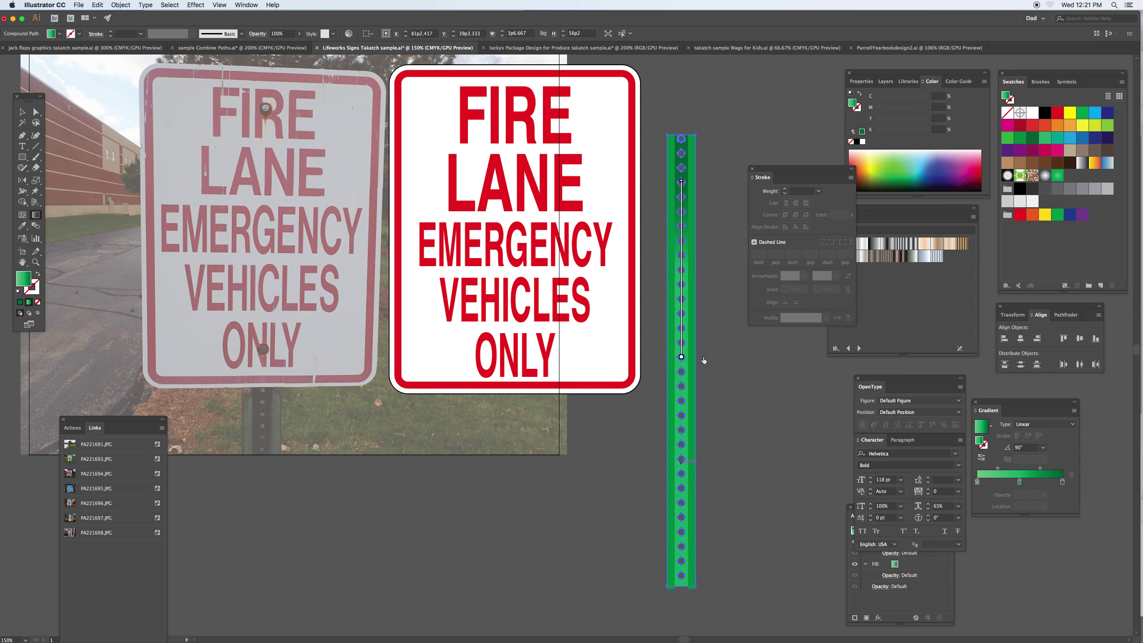
# Group the perforated post with its two side strips and place the group over the sign's lower centre, extending below the plate.
pyautogui.press('v')
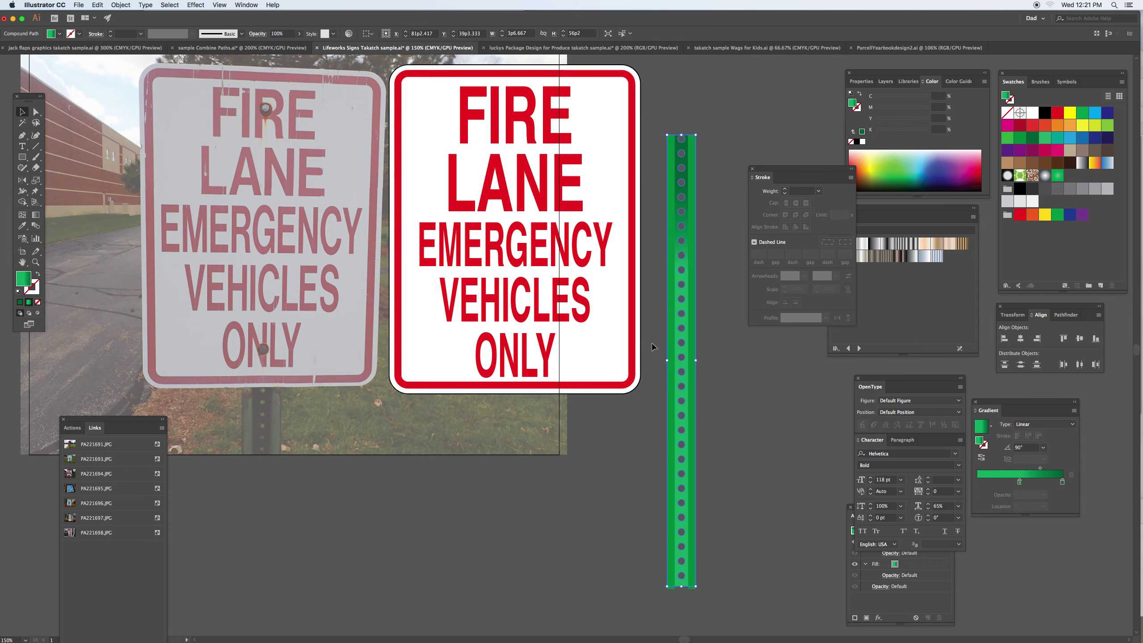
pyautogui.moveTo(709, 300); pyautogui.dragTo(665, 352)
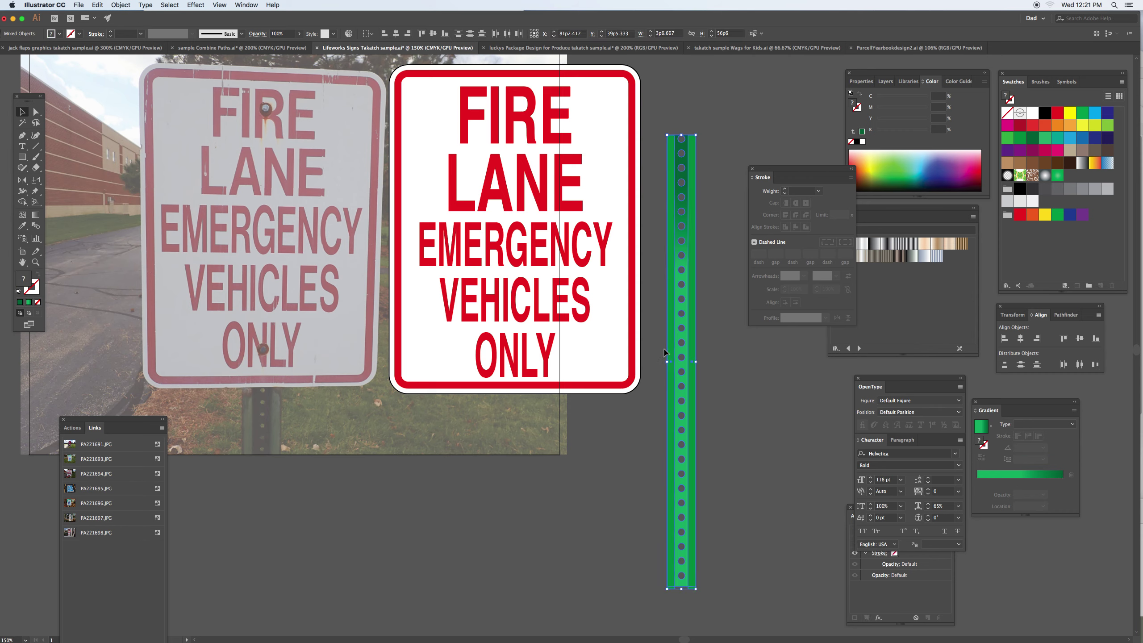
pyautogui.press('super+g')
pyautogui.moveTo(684, 264); pyautogui.dragTo(518, 464)
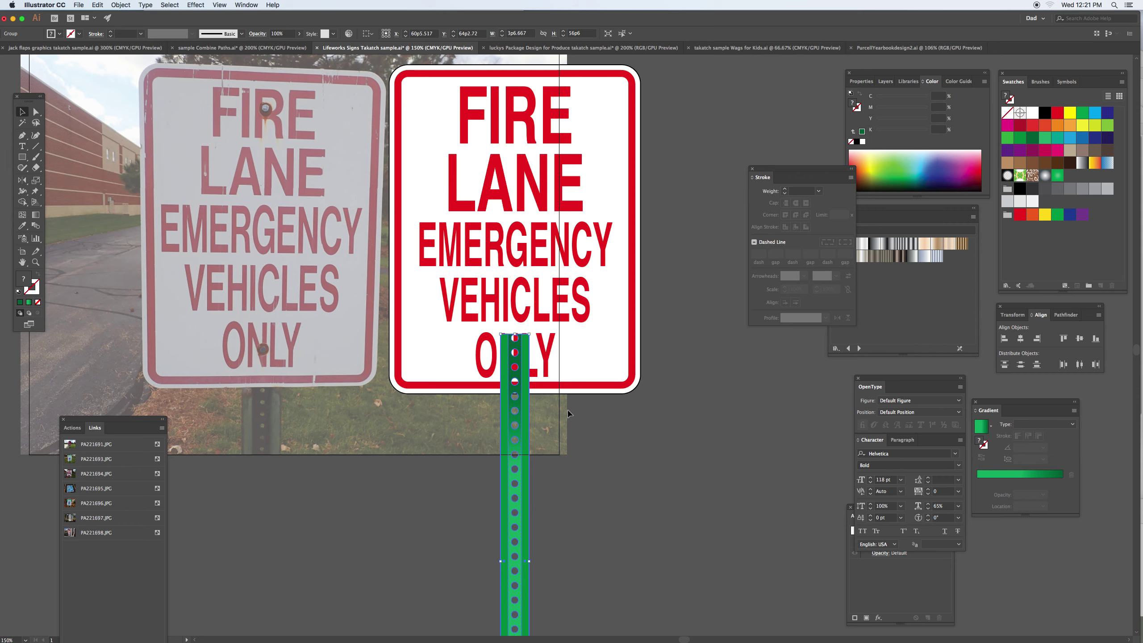
# Align the post group and the sign on their horizontal centres.
pyautogui.keyDown('shift'); pyautogui.click(462, 339); pyautogui.keyUp('shift')
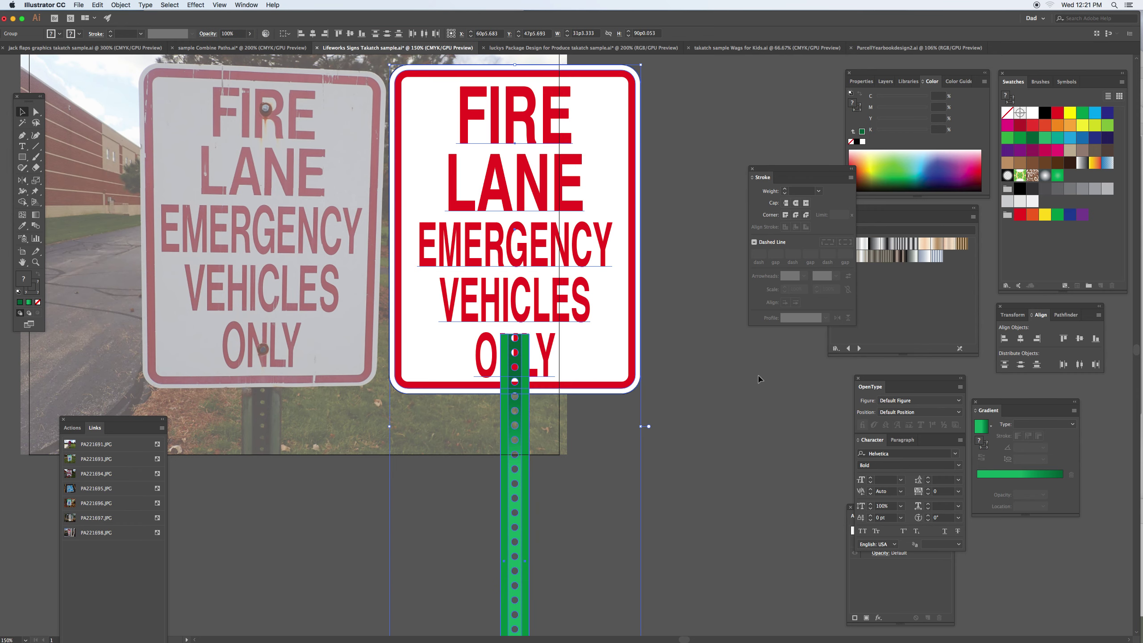
pyautogui.click(1020, 338)
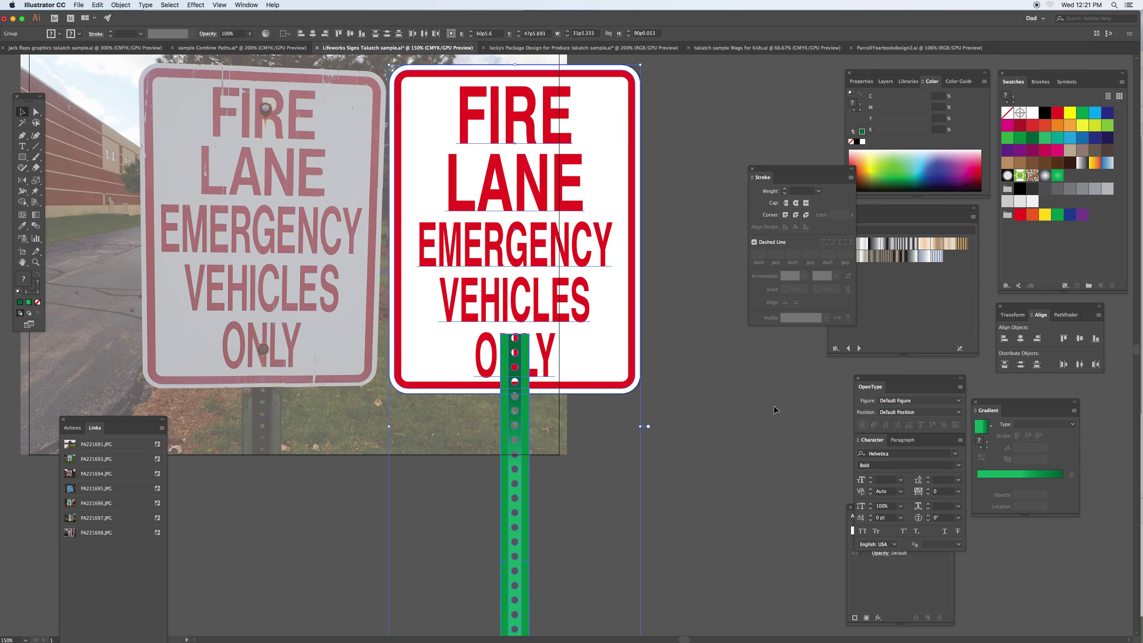
pyautogui.click(683, 420)
# Arrange the post group behind the sign plate but in front of the photo.
pyautogui.click(504, 494)
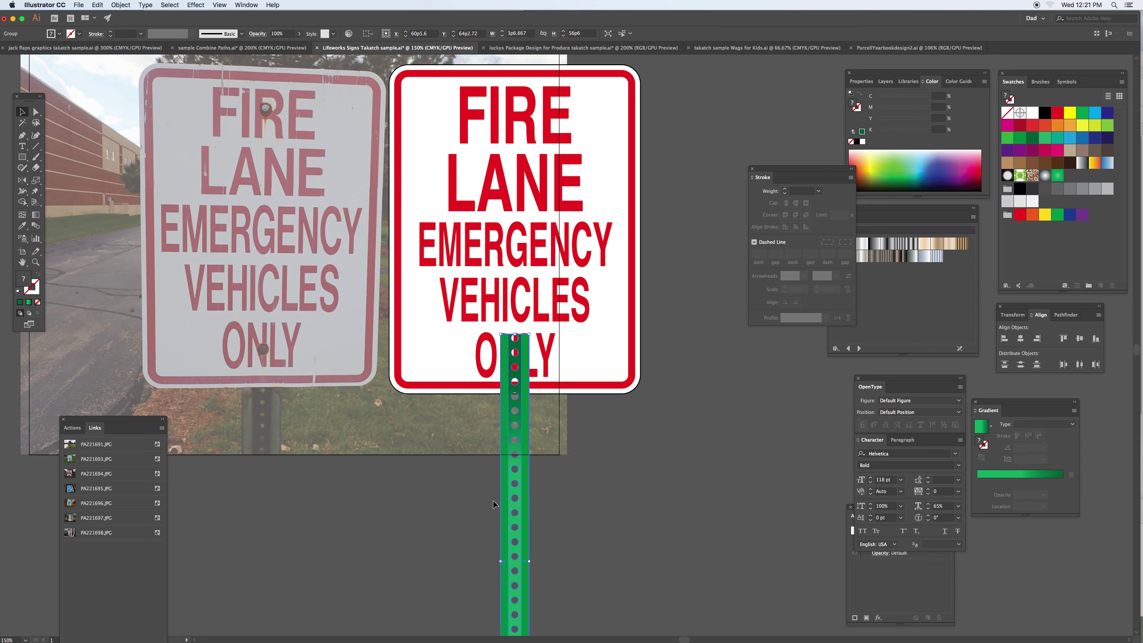
pyautogui.press('super+shift+bracketleft')
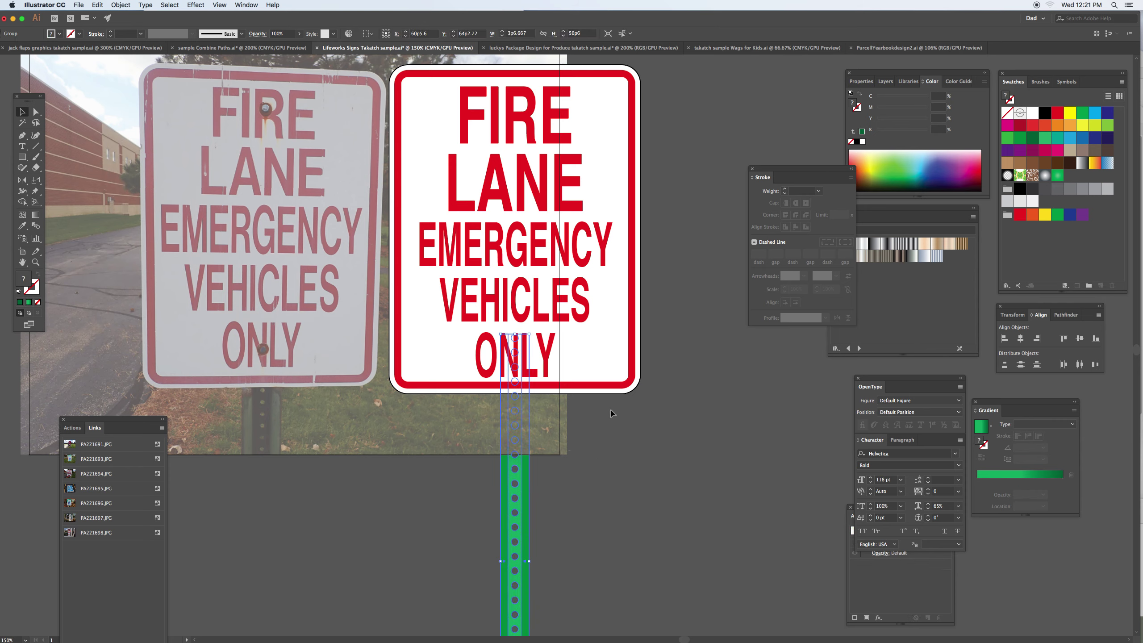
pyautogui.press('super+z')
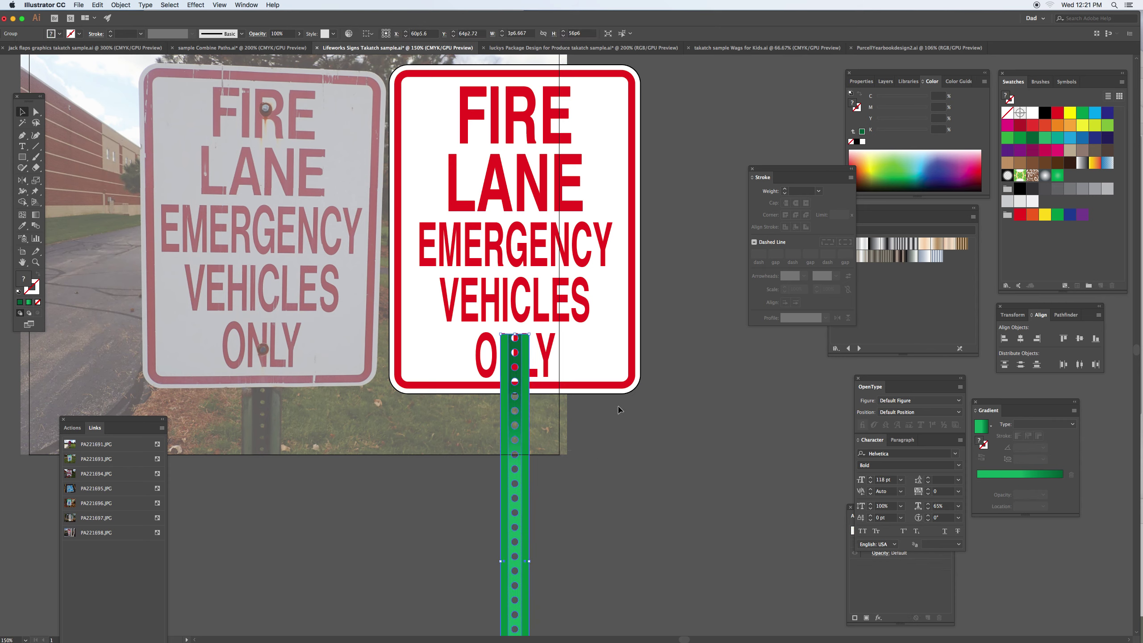
pyautogui.press('super+shift+z')
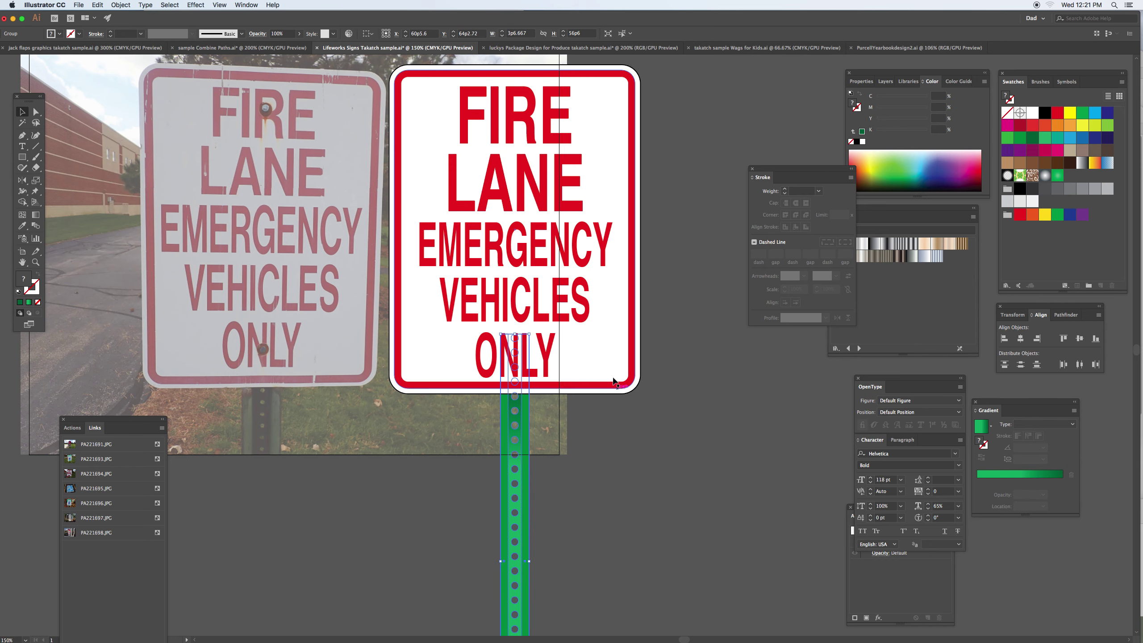
# Move the sign and post together onto the middle of the photo and hide the panels for an uncluttered close view.
pyautogui.keyDown('shift'); pyautogui.click(615, 380); pyautogui.keyUp('shift')
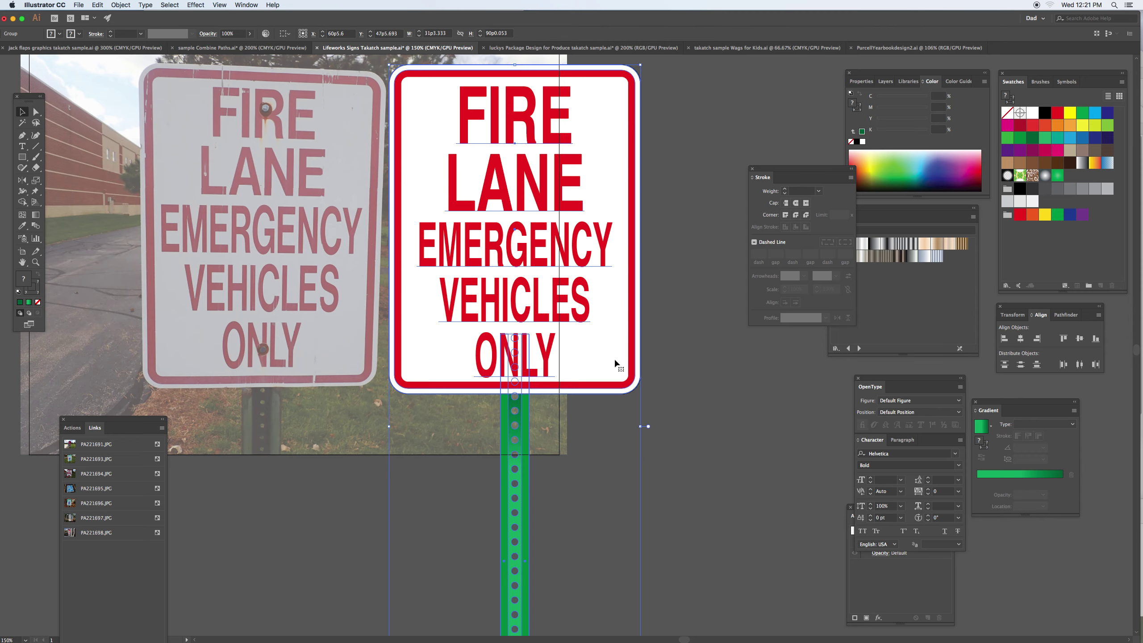
pyautogui.press('super+1')
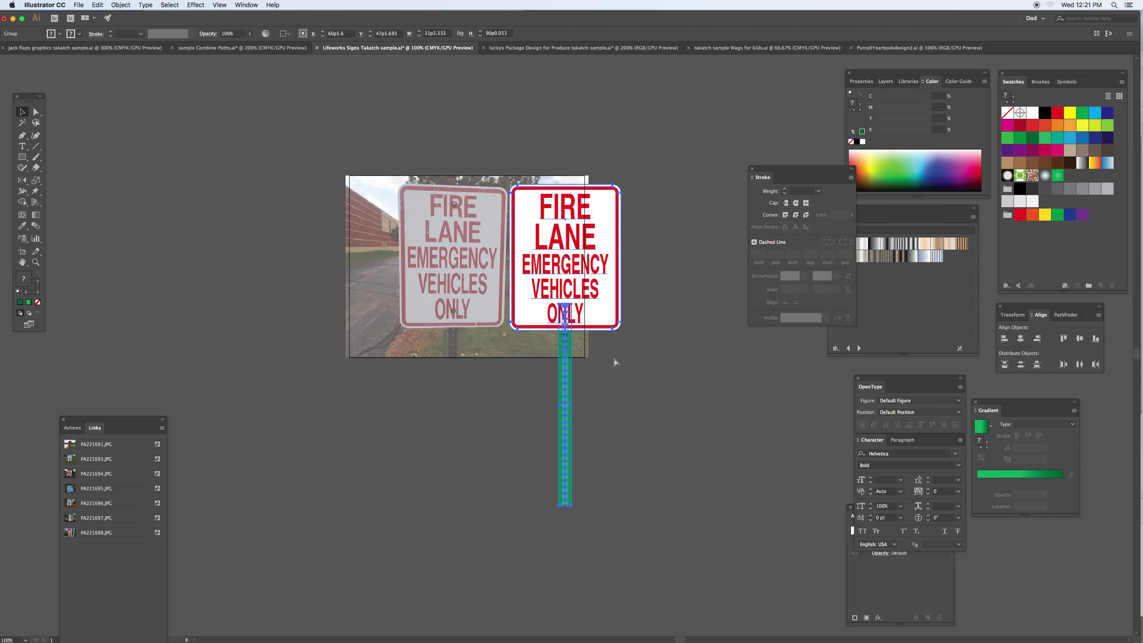
pyautogui.press('super+minus')
pyautogui.moveTo(603, 317); pyautogui.dragTo(512, 324)
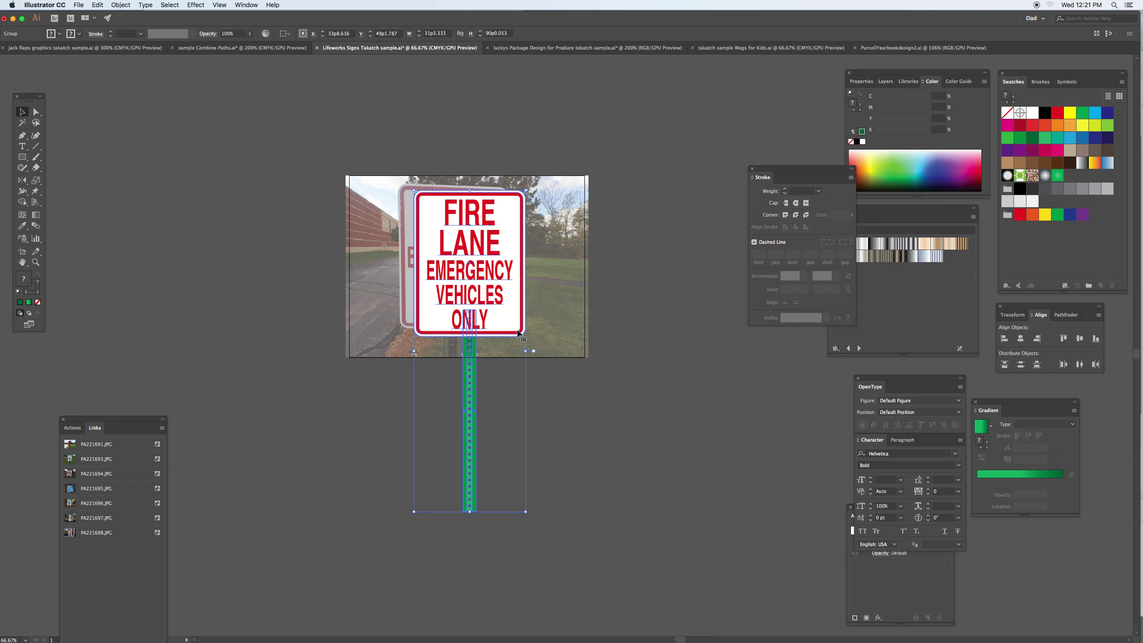
pyautogui.press('Tab')
pyautogui.press('super+plus')
pyautogui.press('super+plus')
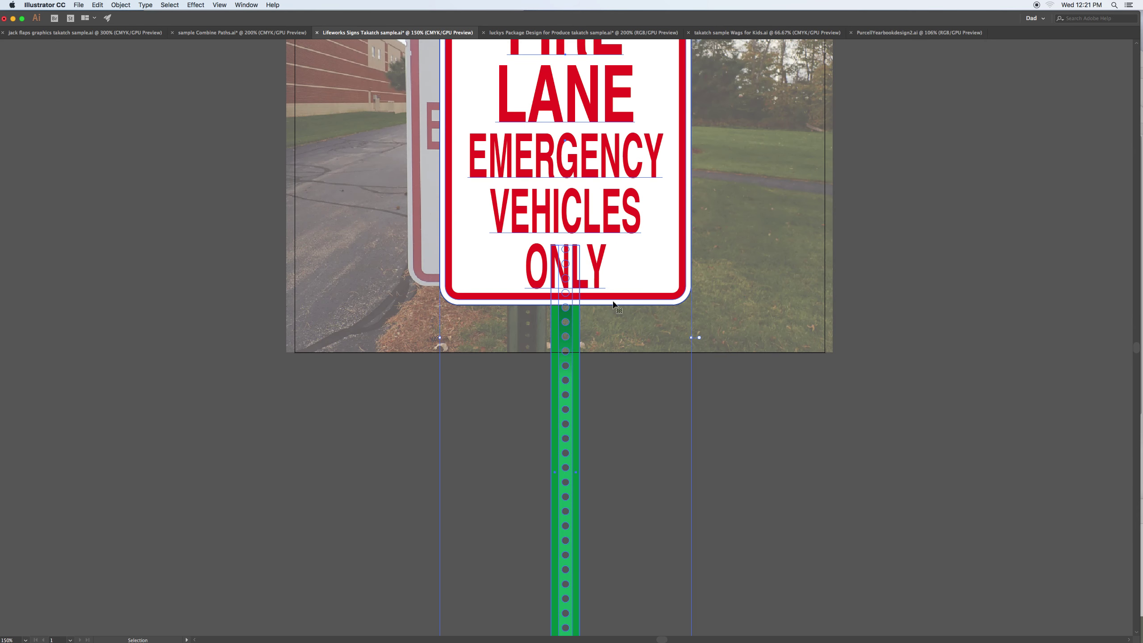
pyautogui.moveTo(645, 186); pyautogui.dragTo(581, 353)
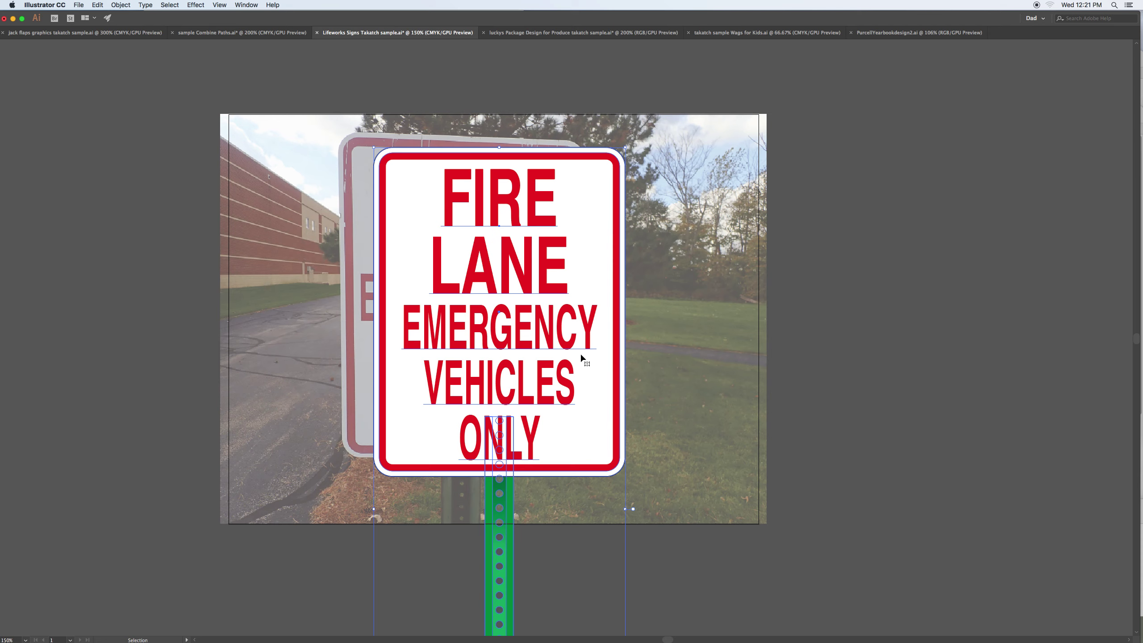